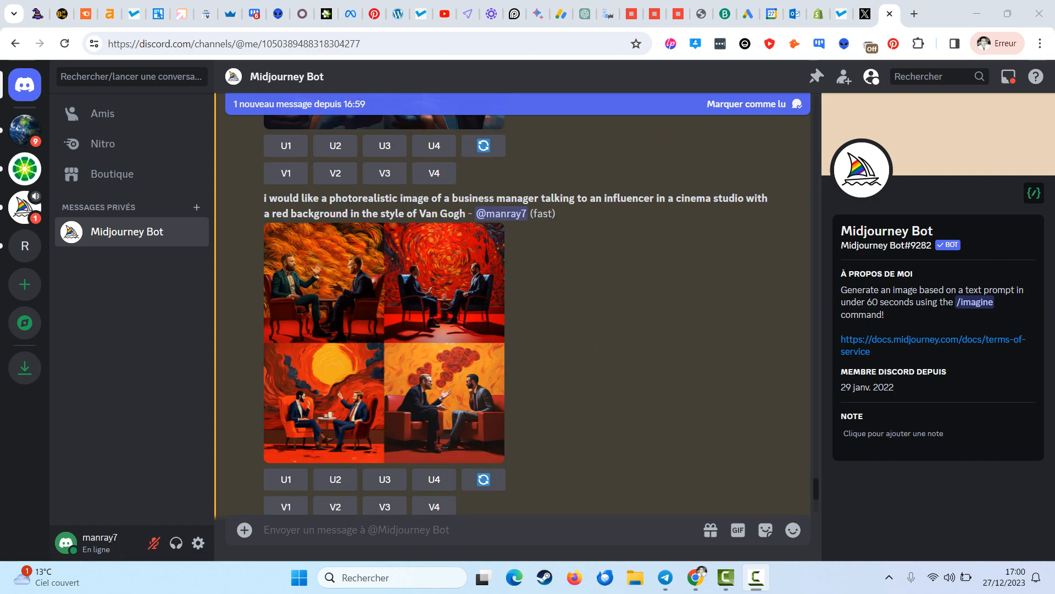
# - View the enlarged image grid for the prompt about a shiba running in red flowers with a hunter following him, and close it
pyautogui.scroll(8, 384, 307)
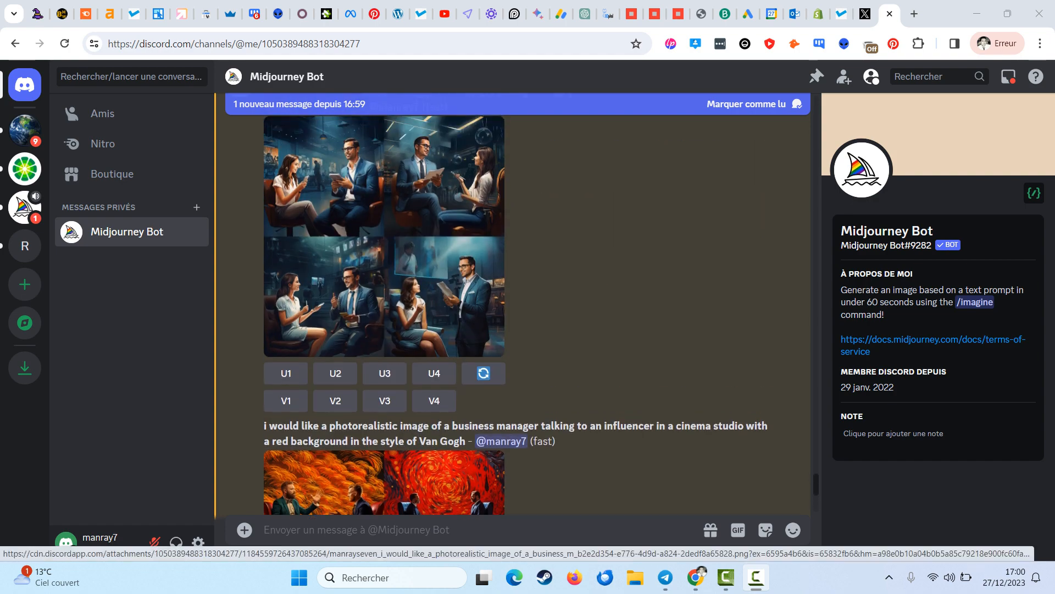
pyautogui.scroll(5, 385, 308)
pyautogui.scroll(5, 385, 307)
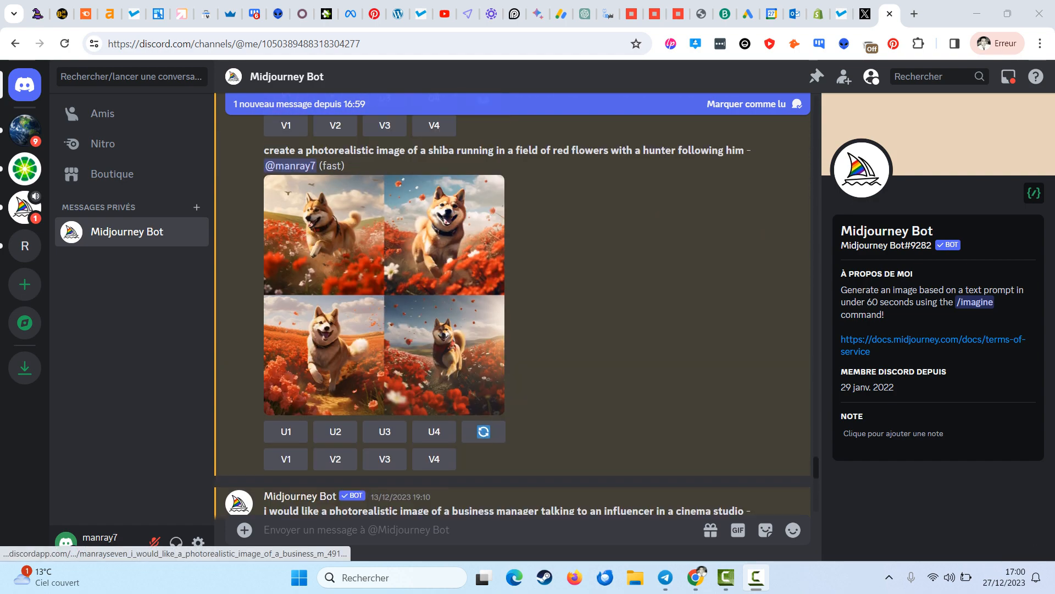
pyautogui.scroll(3, 385, 308)
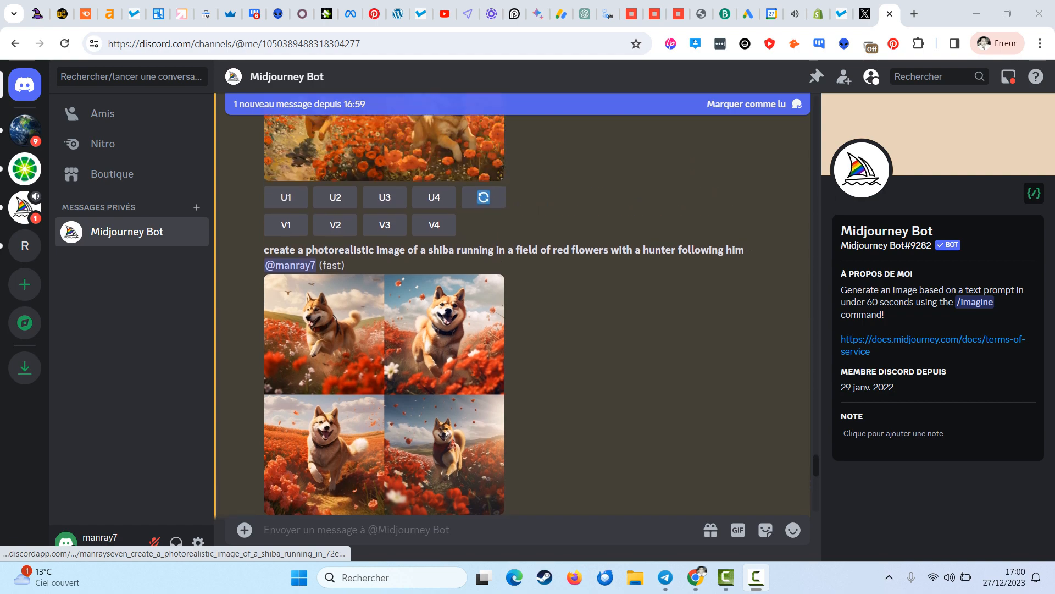
pyautogui.scroll(-3, 384, 308)
pyautogui.click(497, 305)
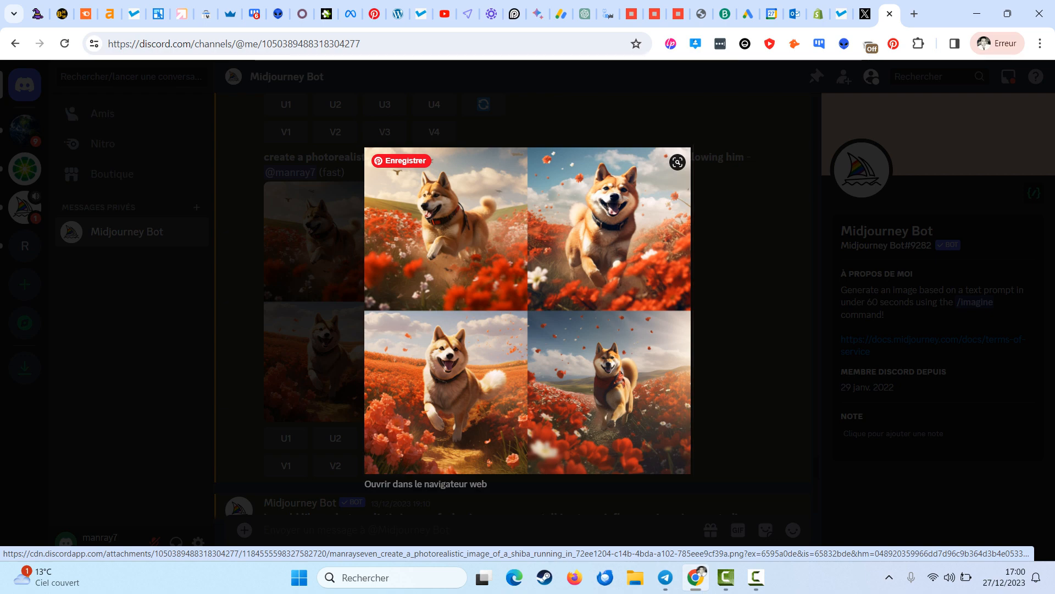
pyautogui.press('Escape')
# - View the enlarged grid from the earlier 13 December prompt "a shiba running in a field of red flowers", and close it
pyautogui.scroll(10, 629, 211)
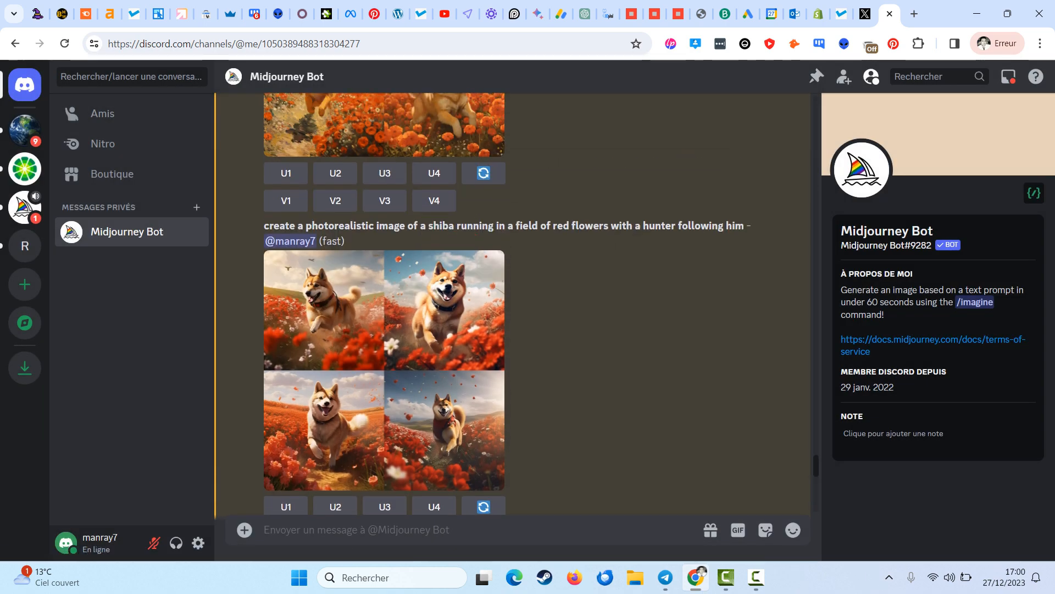
pyautogui.click(497, 305)
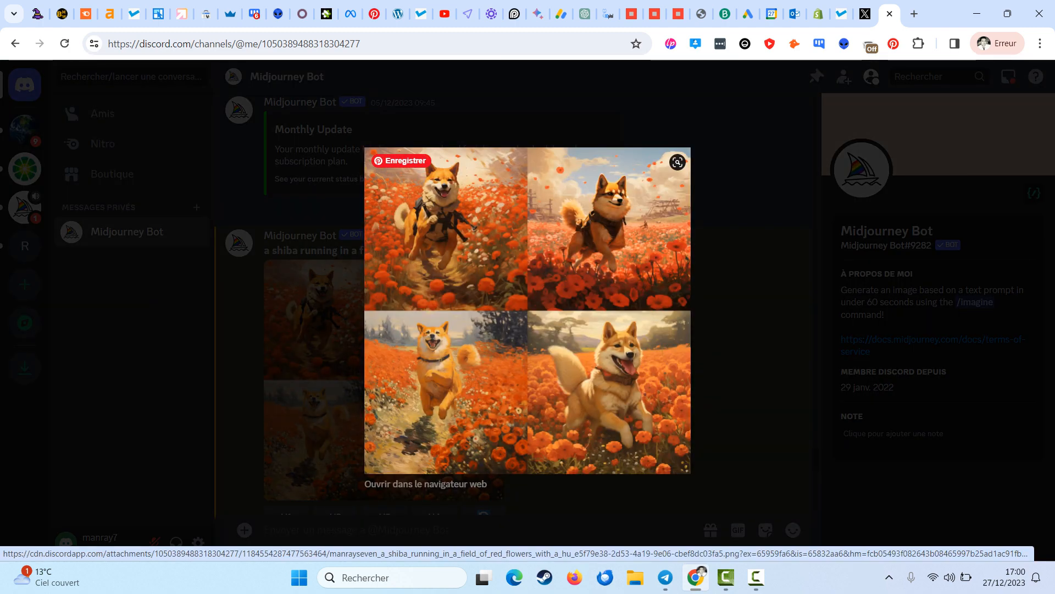
pyautogui.press('Escape')
# - Examine the 21 September 2023 loyalty card prompt for the city of Poitiers and its generated images
pyautogui.scroll(4, 511, 302)
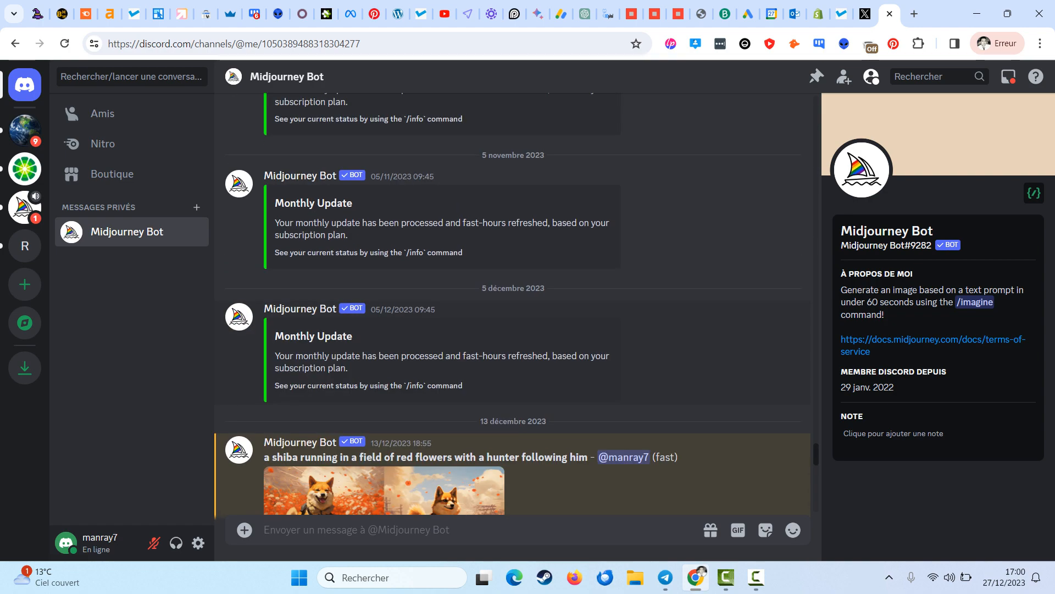
pyautogui.scroll(10, 511, 303)
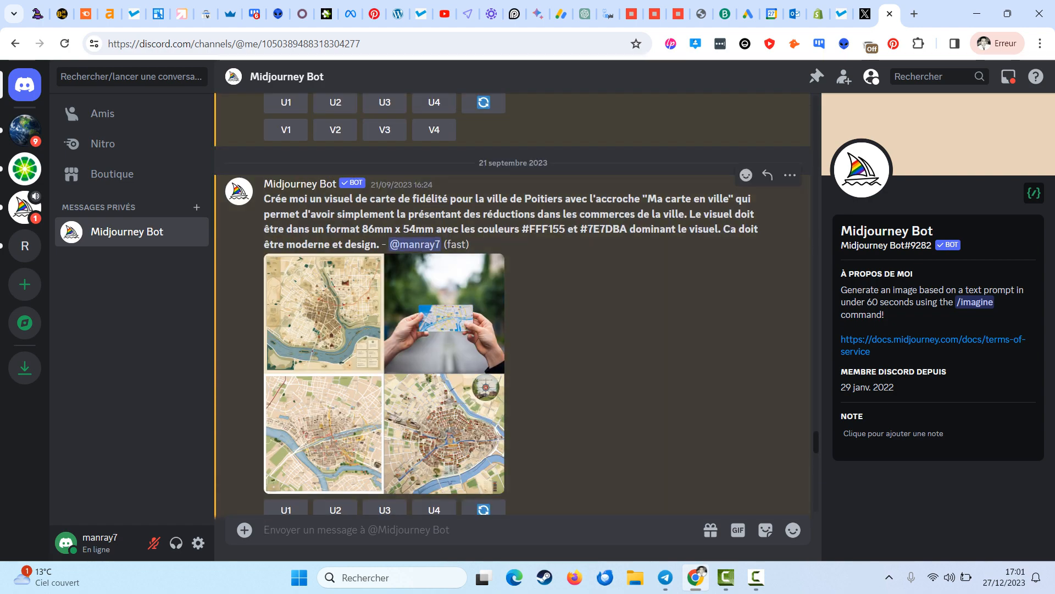
pyautogui.scroll(1, 385, 330)
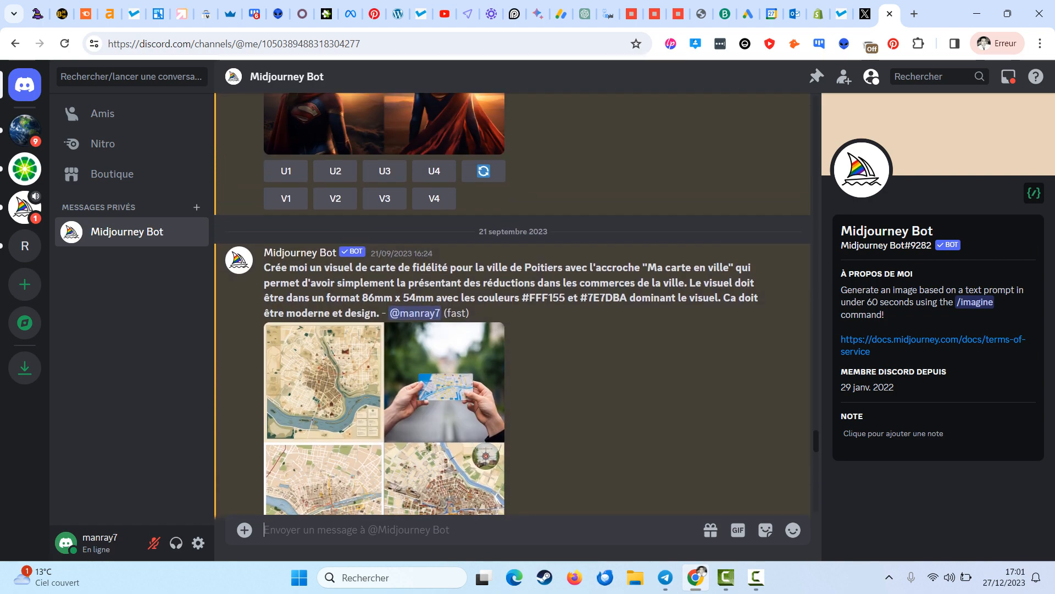
pyautogui.scroll(-2, 384, 329)
pyautogui.scroll(-1, 385, 330)
pyautogui.scroll(3, 384, 329)
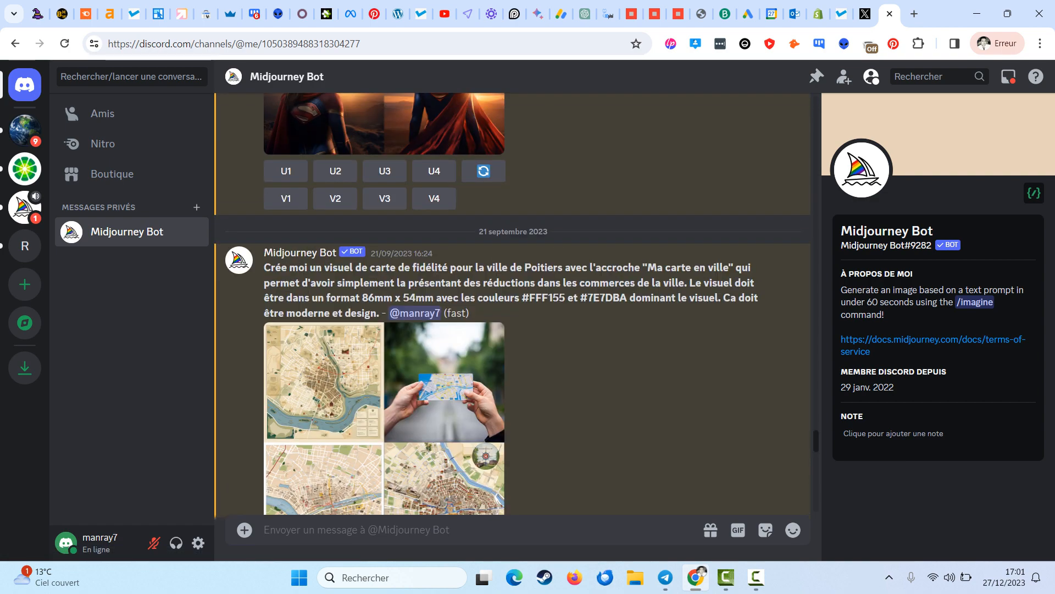
# - View the enlarged grid of the woman in a superman costume at sunrise just before the Poitiers card prompt, and close it
pyautogui.scroll(4, 384, 330)
pyautogui.click(472, 308)
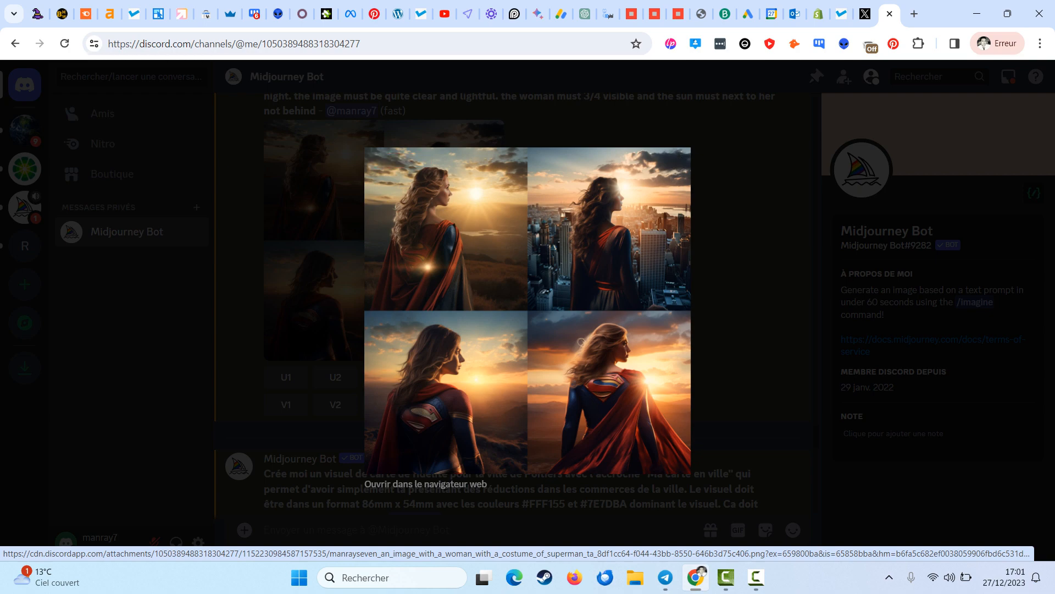
pyautogui.press('Escape')
# - Examine the older Midjourney prompts and images, from the superman costume woman back to the June 2023 "Objectifs SMART" infographics
pyautogui.scroll(3, 511, 302)
pyautogui.scroll(-2, 511, 303)
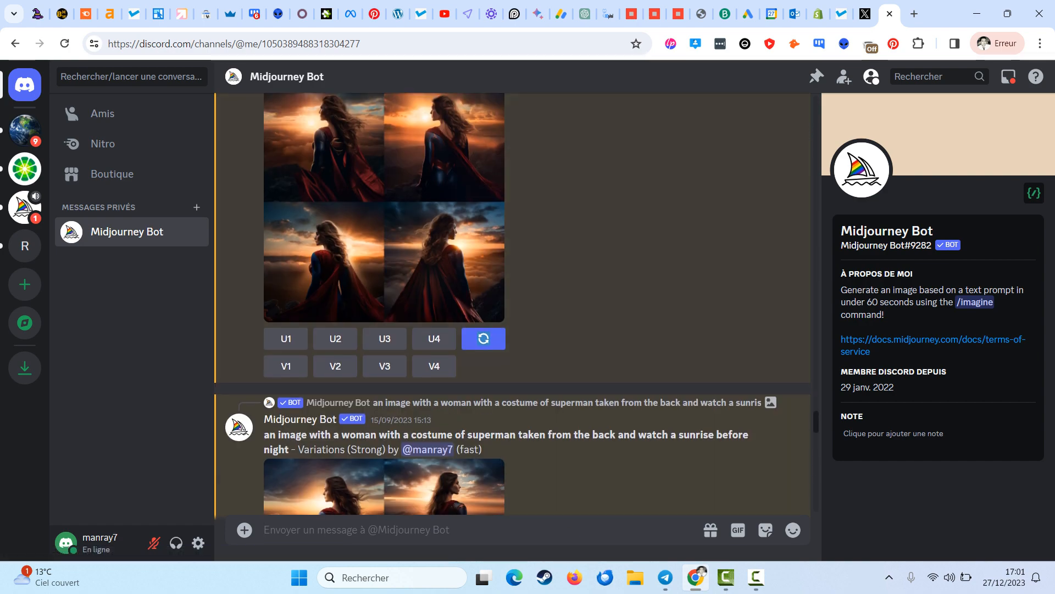
pyautogui.scroll(10, 385, 429)
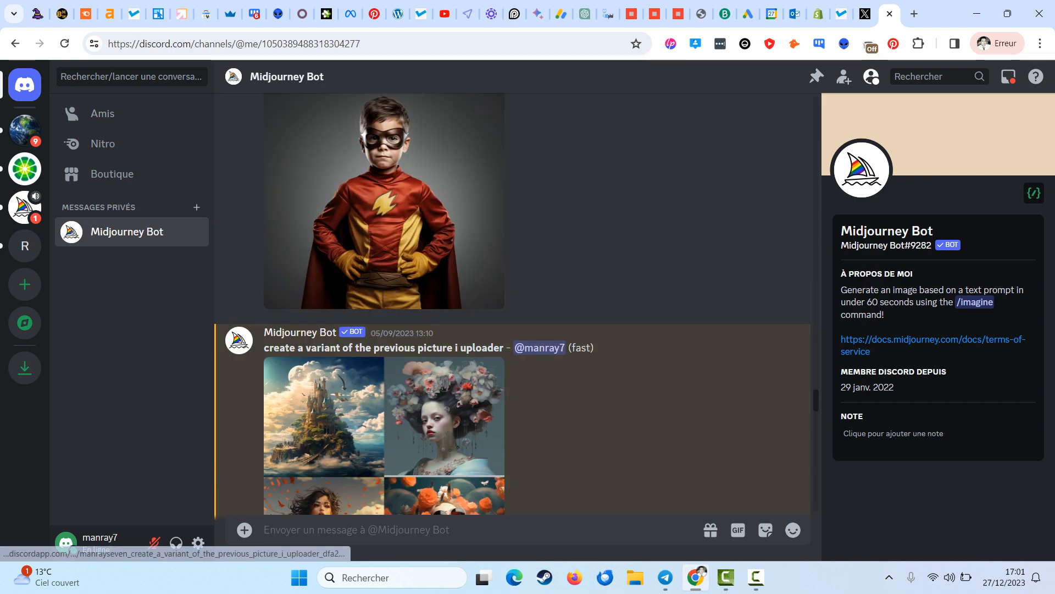
pyautogui.scroll(10, 384, 429)
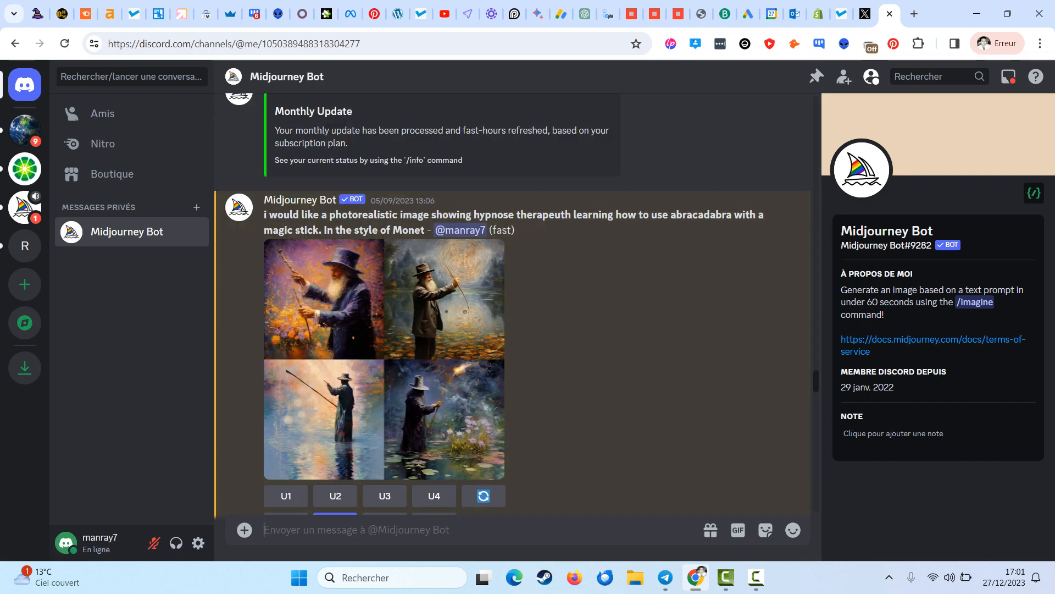
pyautogui.scroll(10, 511, 305)
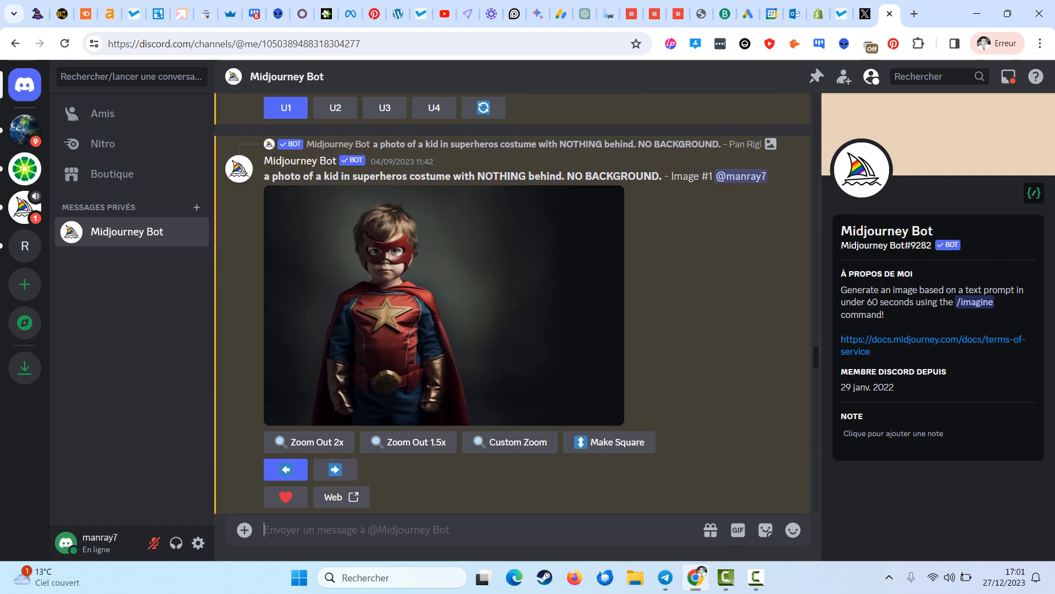
pyautogui.scroll(10, 511, 305)
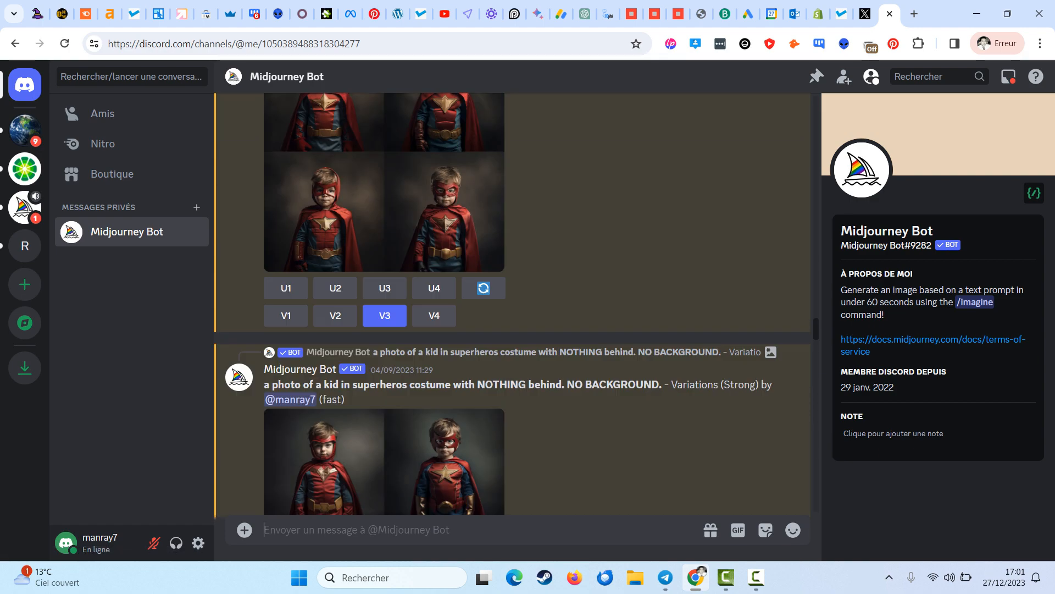
pyautogui.scroll(10, 512, 305)
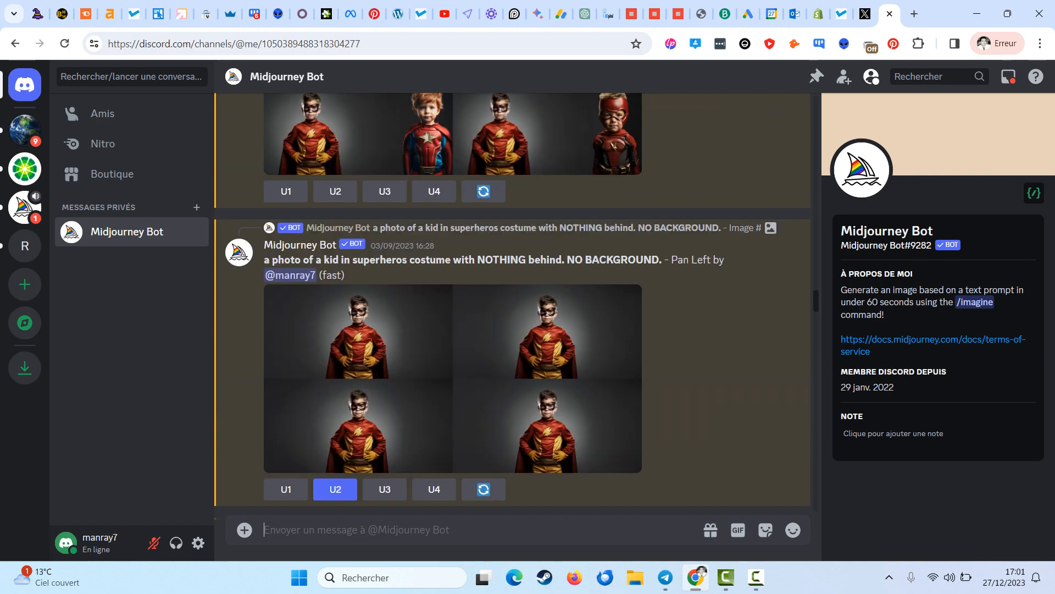
pyautogui.scroll(10, 511, 305)
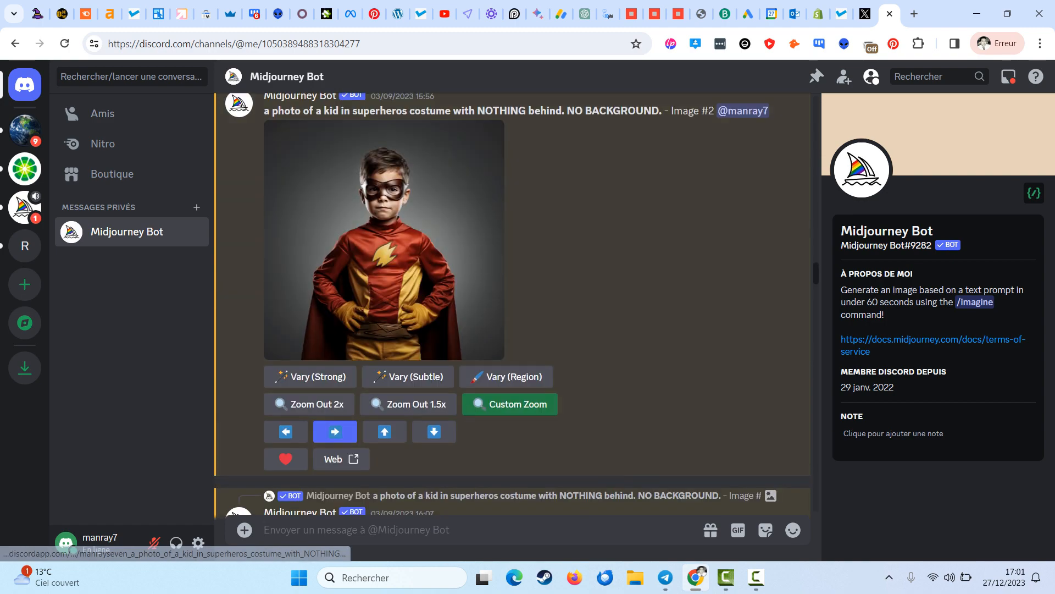
pyautogui.scroll(10, 385, 275)
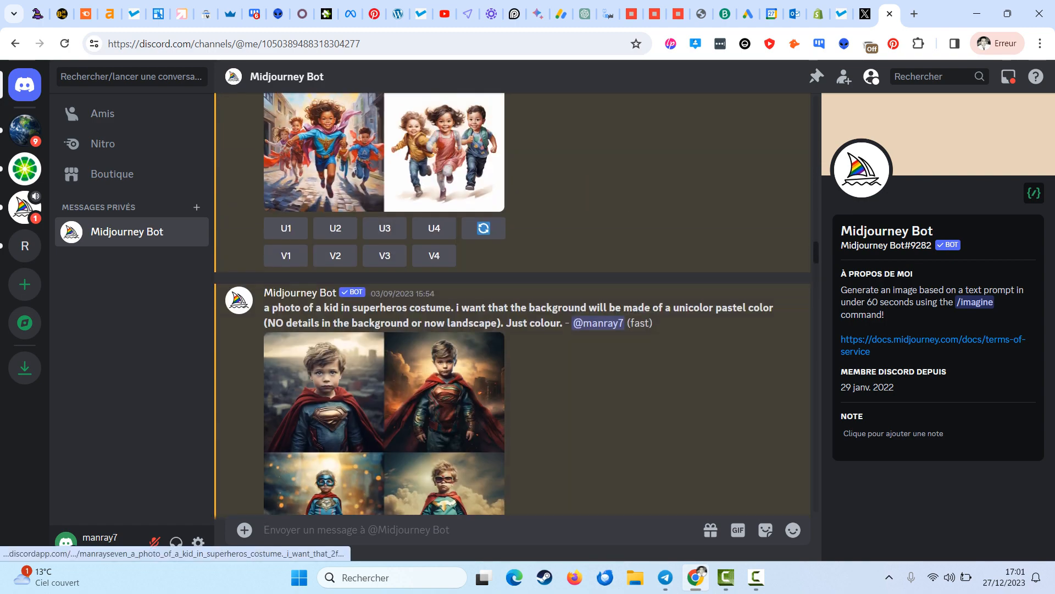
pyautogui.scroll(10, 385, 302)
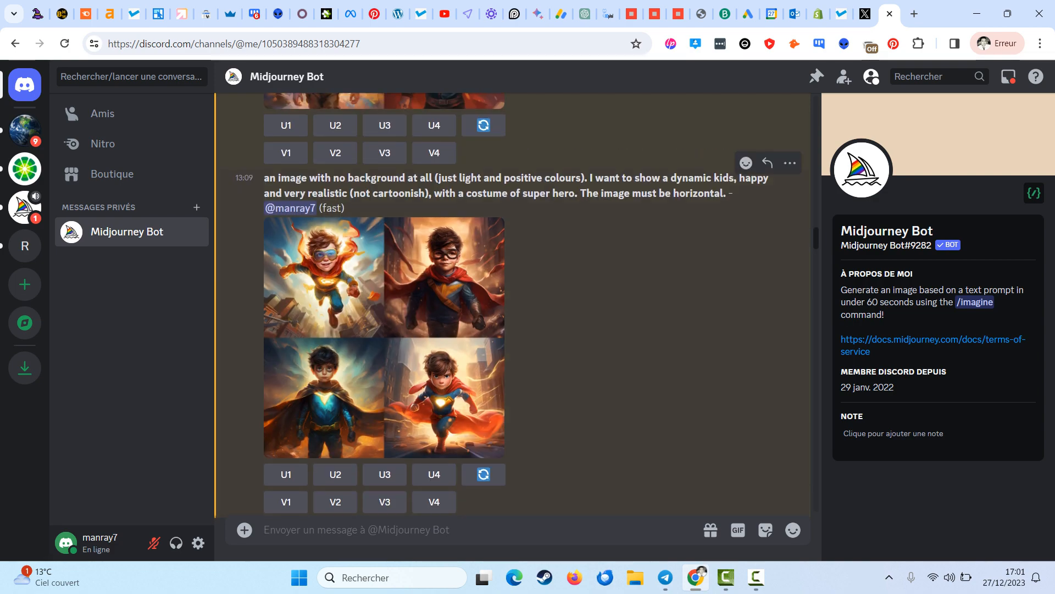
pyautogui.scroll(10, 511, 305)
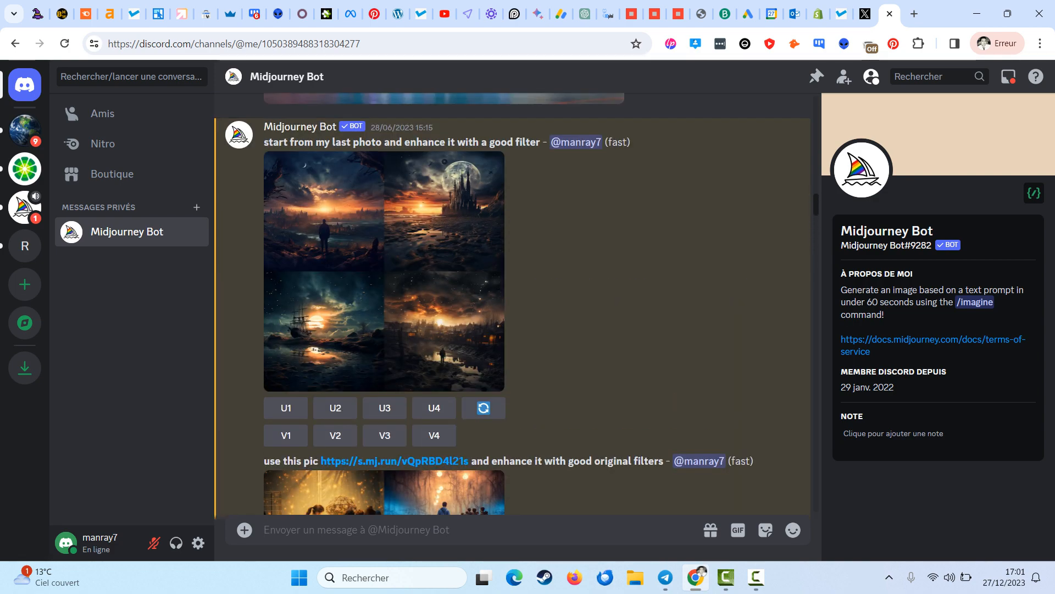
pyautogui.scroll(10, 385, 329)
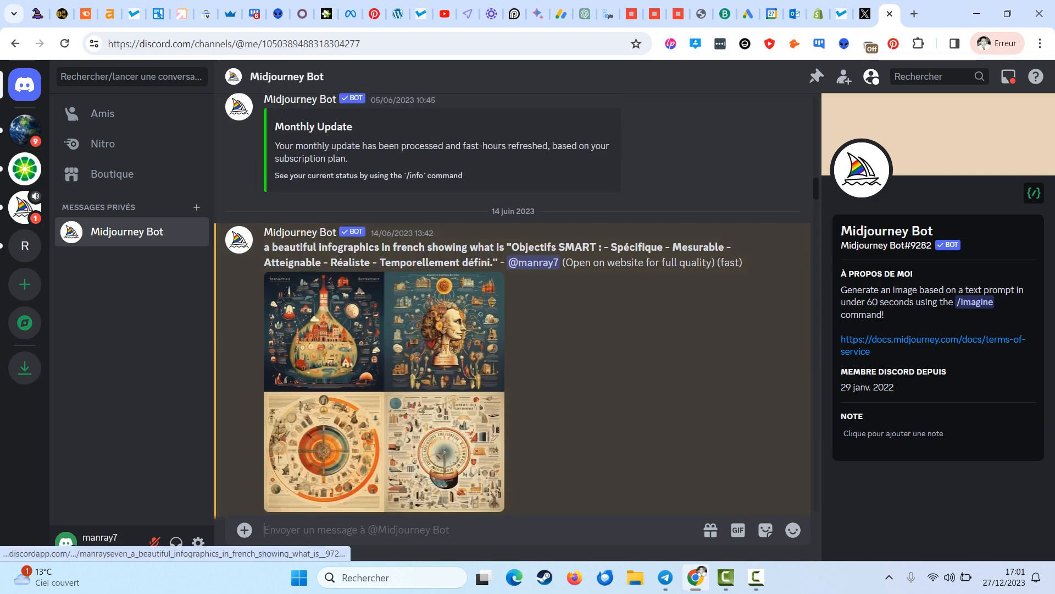
# - Open the "Objectifs SMART" infographics grid in a separate browser tab, view it magnified, and close it to return to the conversation
pyautogui.click(385, 391)
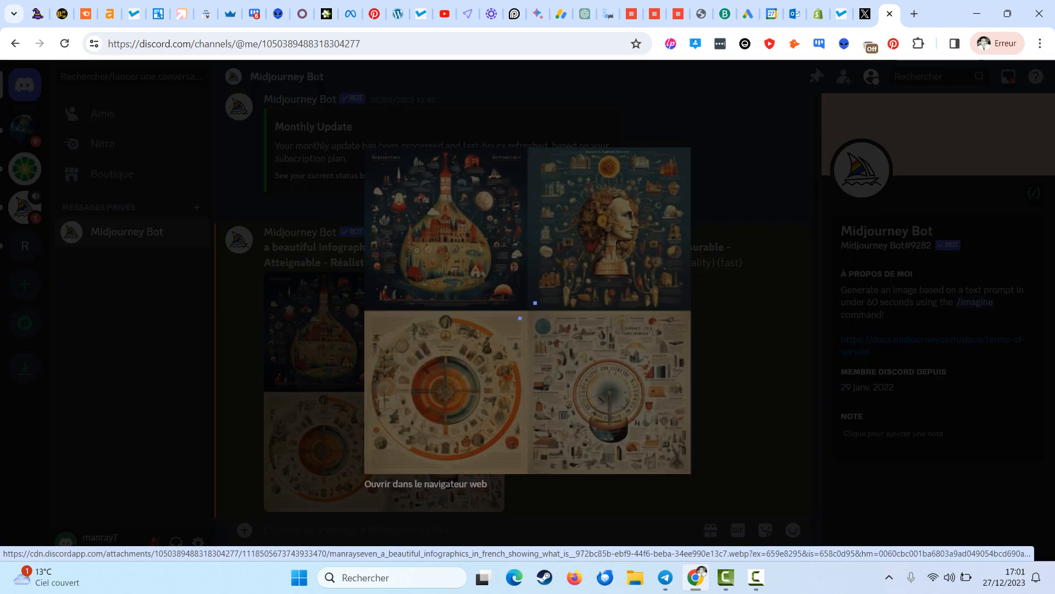
pyautogui.rightClick(487, 248)
pyautogui.click(527, 258)
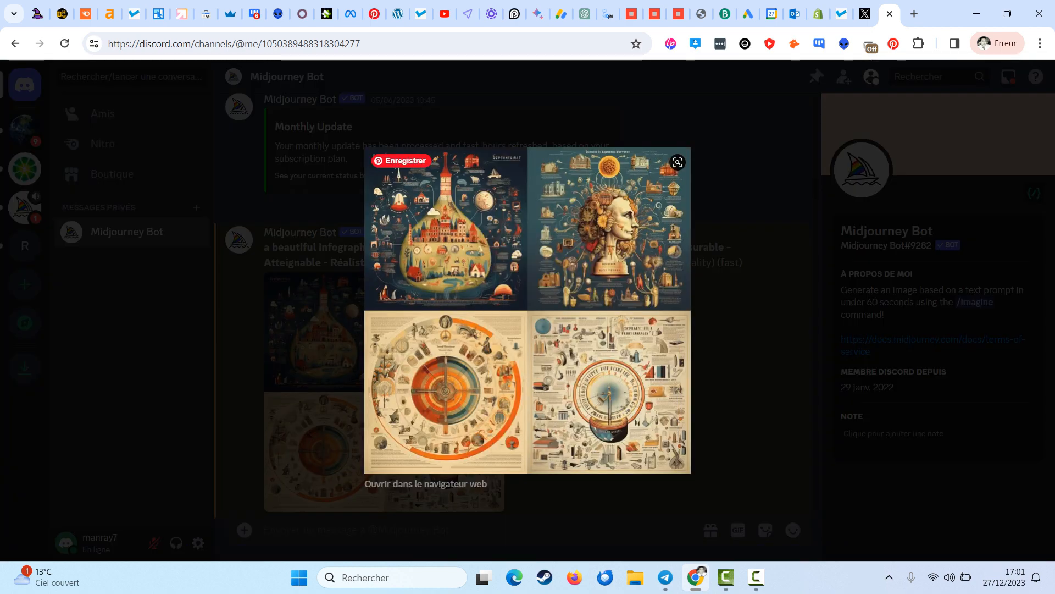
pyautogui.hotkey('ctrl', 'Tab')
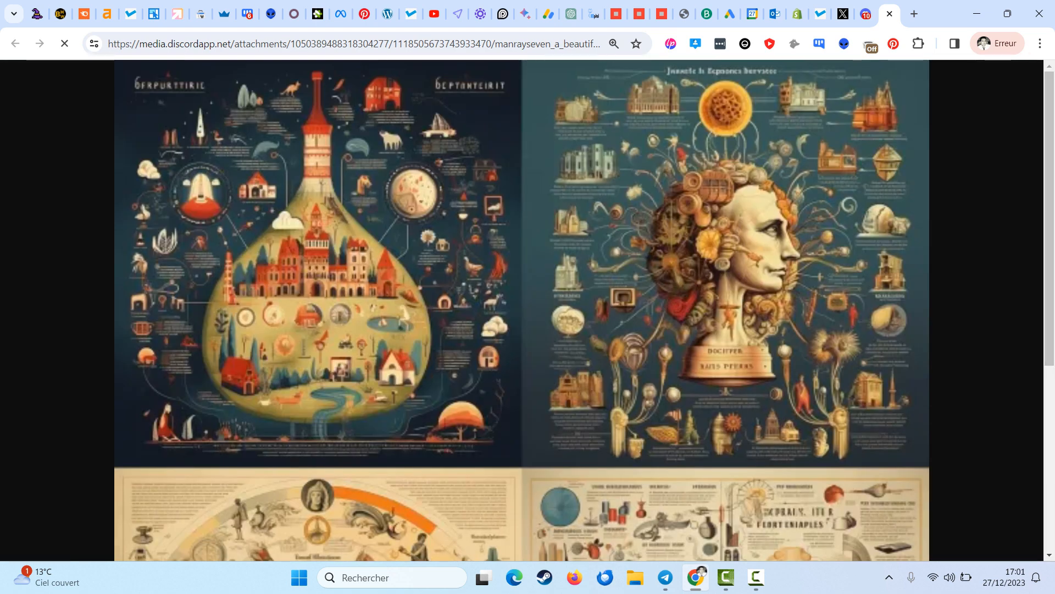
pyautogui.hotkey('ctrl', '+')
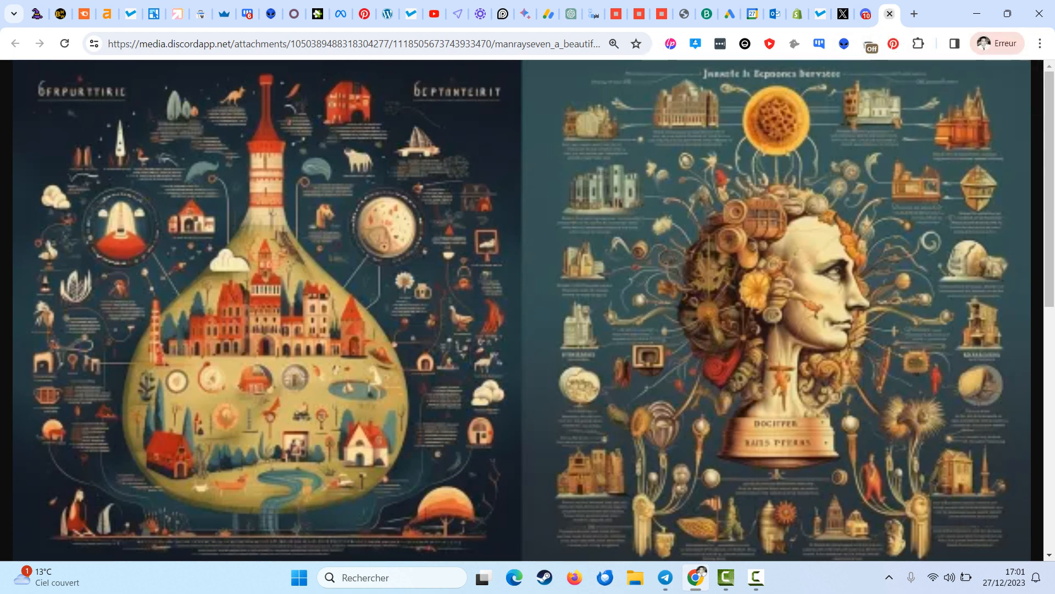
pyautogui.click(890, 14)
pyautogui.press('Escape')
# - Find the 26 April 2023 Vermeer portrait in Van Gogh style and highlight its prompt text
pyautogui.scroll(10, 511, 302)
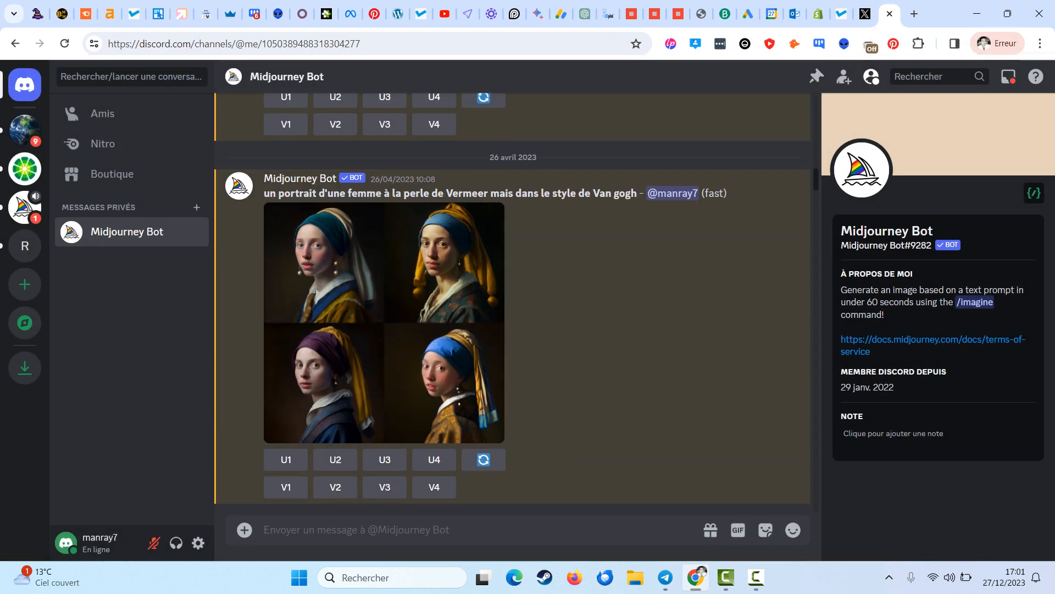
pyautogui.scroll(-8, 512, 302)
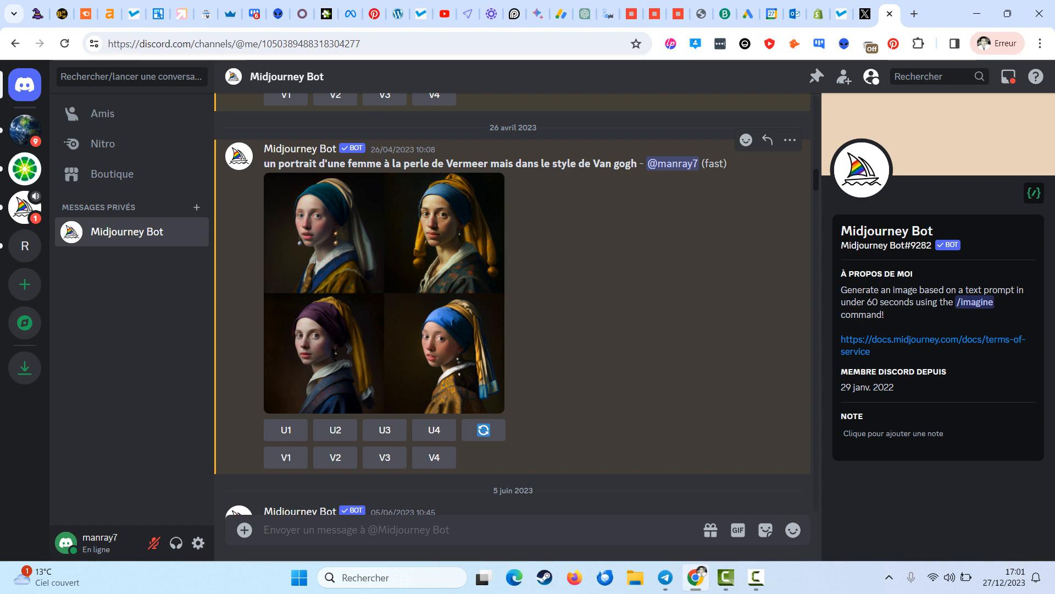
pyautogui.moveTo(264, 163); pyautogui.dragTo(639, 164)
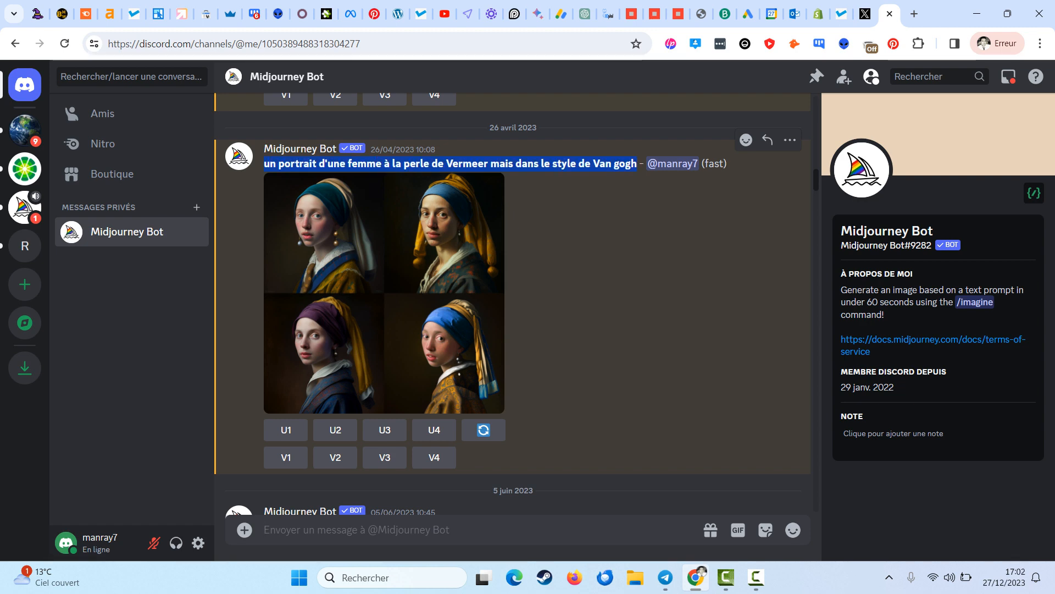
# - View the image grid of the modern military tank Abrahams from 25 April 2023, and close the enlarged view
pyautogui.scroll(6, 511, 302)
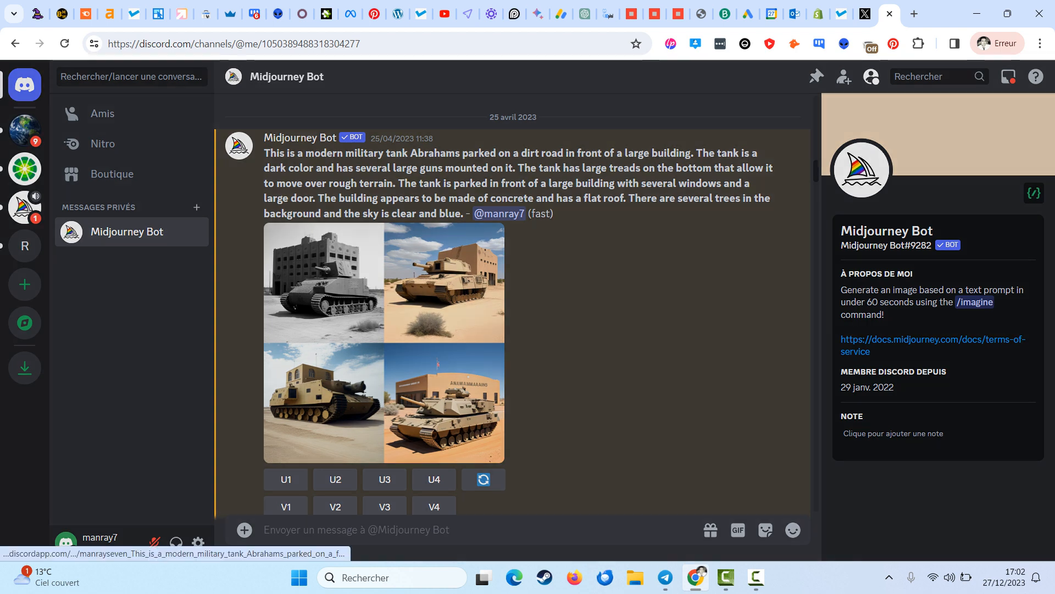
pyautogui.click(418, 451)
pyautogui.press('Escape')
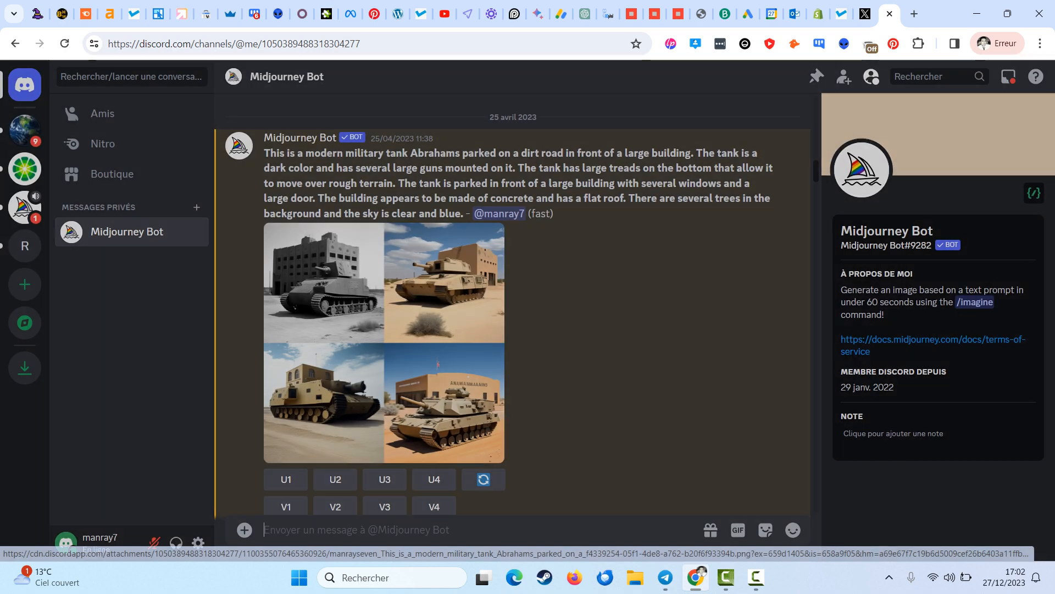
# - Look through the conversation from the April 2023 tank images to the newest settings message of 27 December 2023
pyautogui.scroll(5, 483, 479)
pyautogui.scroll(15, 513, 303)
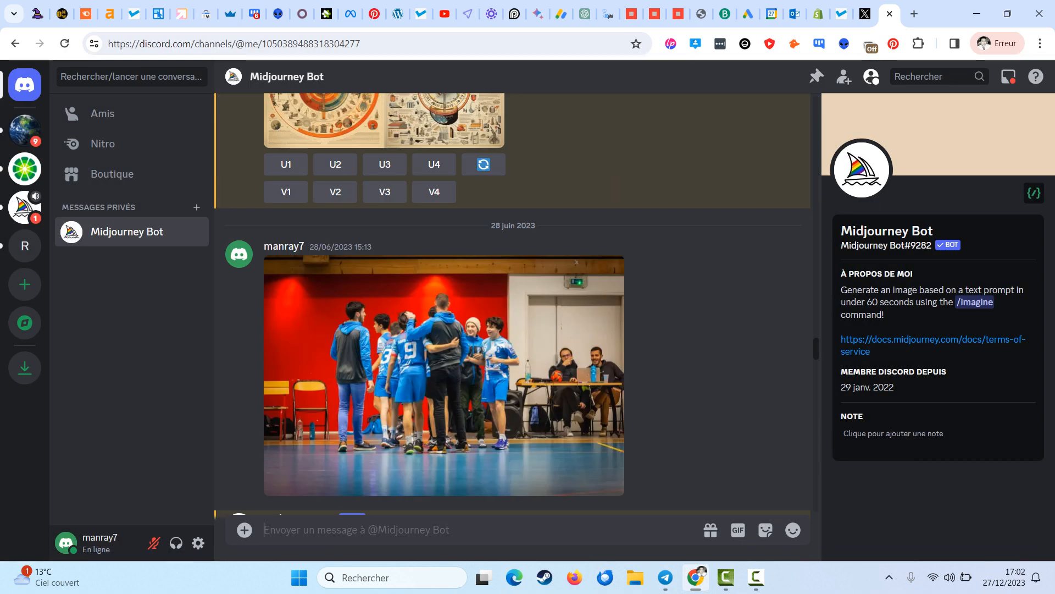
pyautogui.scroll(-15, 512, 303)
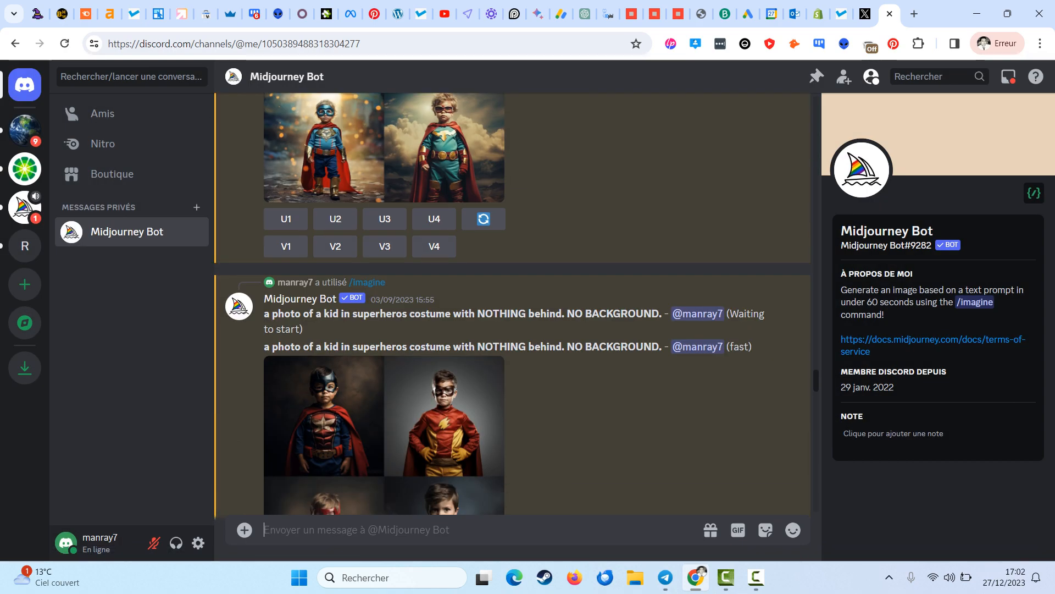
pyautogui.scroll(-15, 512, 304)
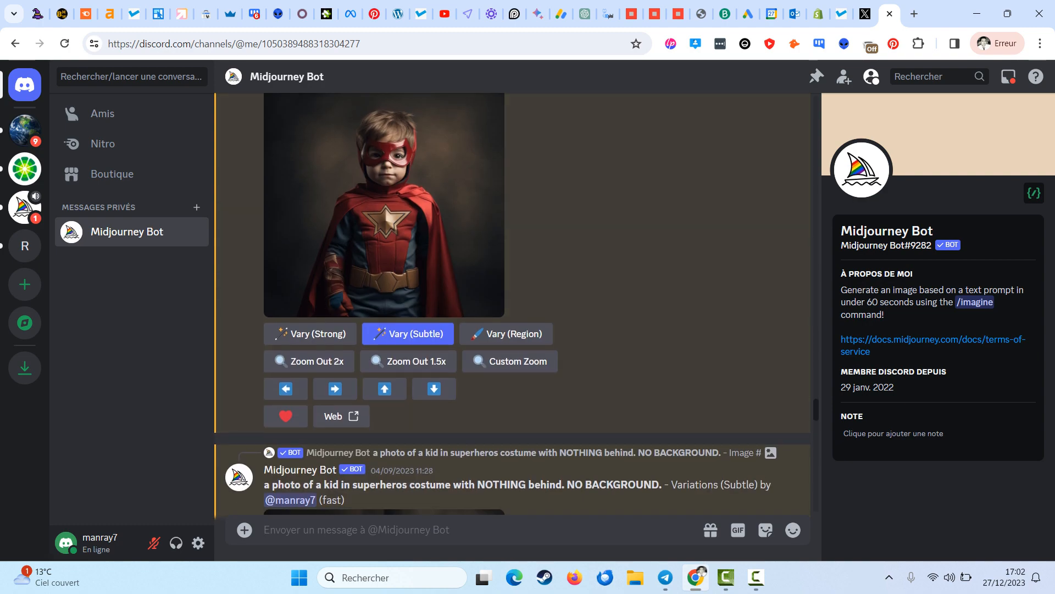
pyautogui.scroll(-15, 512, 303)
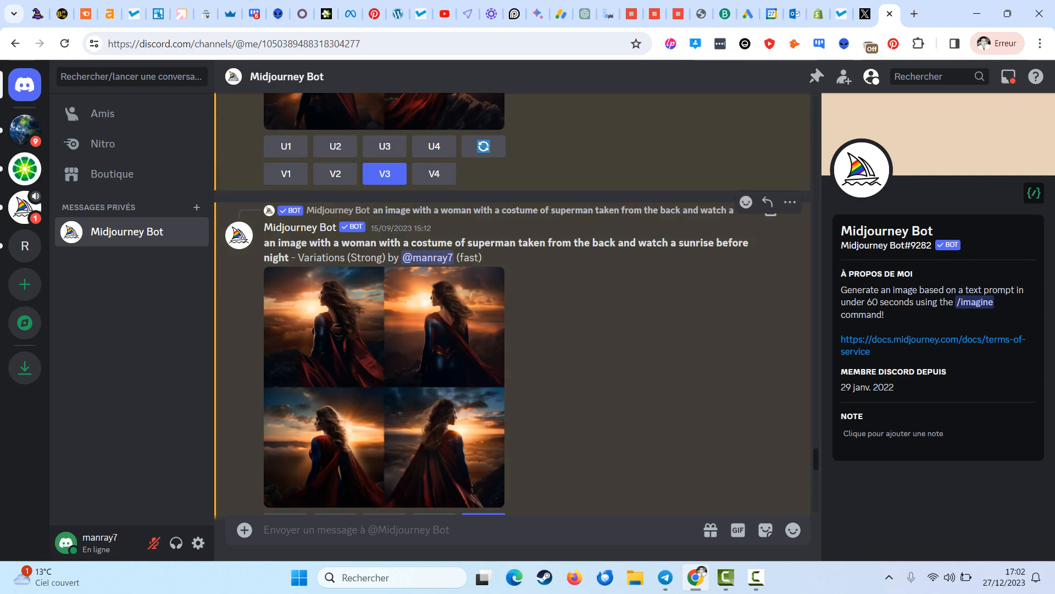
pyautogui.scroll(-10, 512, 304)
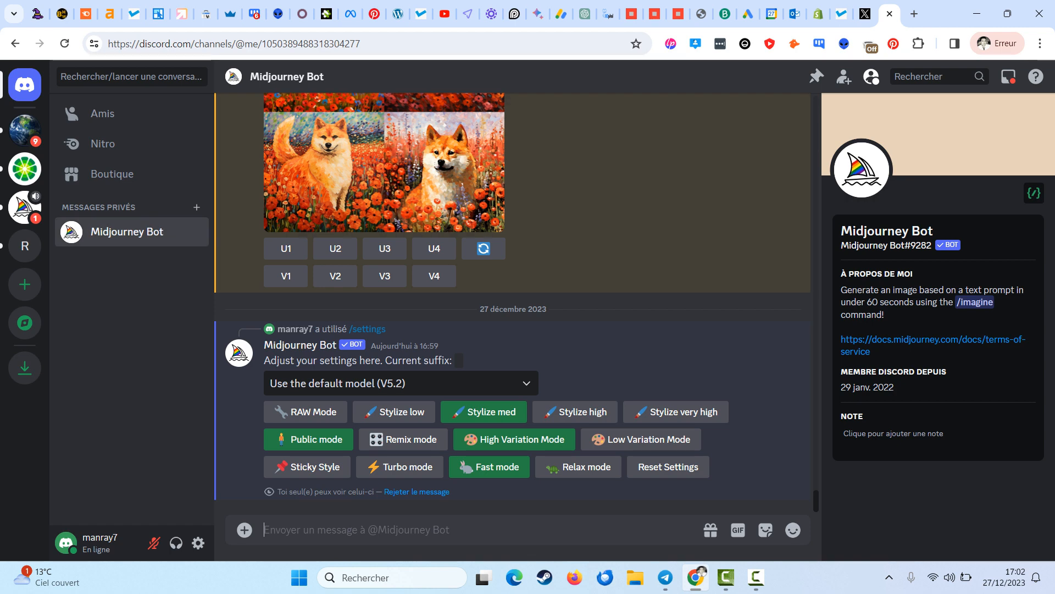
# - Open midjourney.com in a new browser tab and return to the Midjourney Bot conversation on Discord
pyautogui.click(914, 14)
pyautogui.write('midjourney.com')
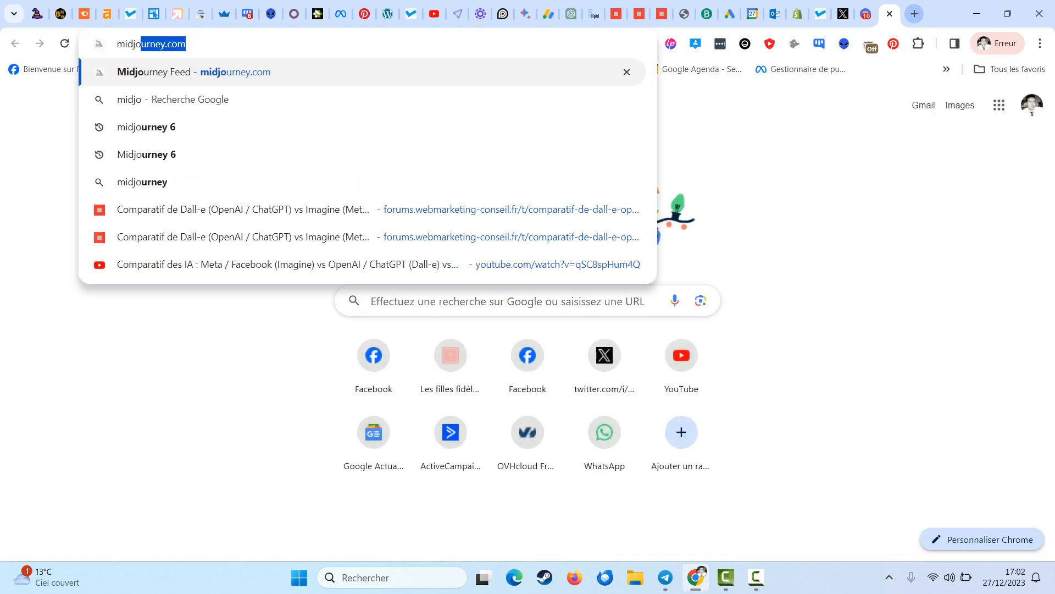
pyautogui.press('Return')
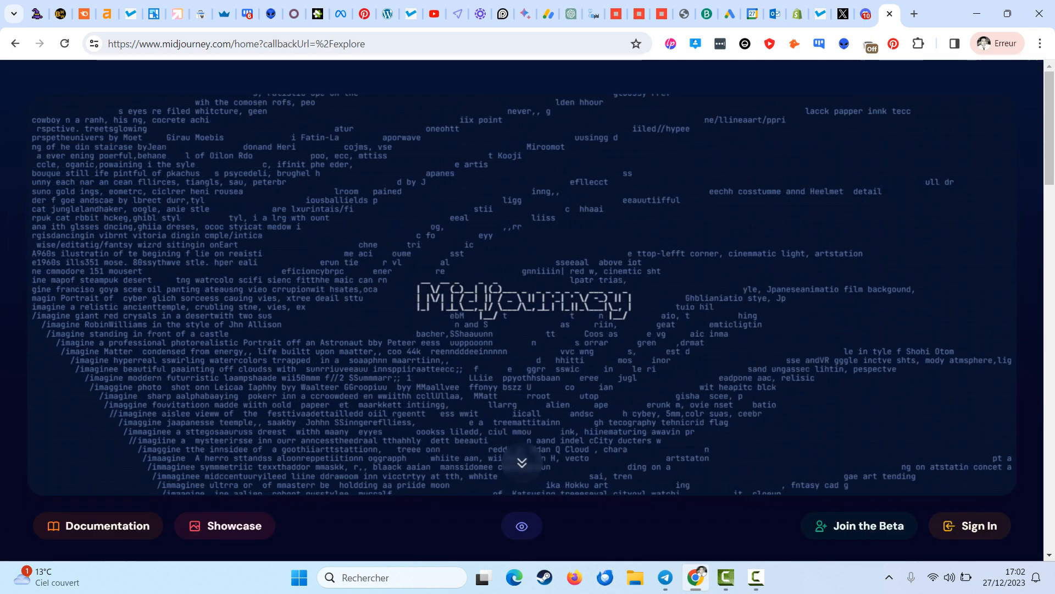
pyautogui.hotkey('ctrl', 'shift', 'Tab')
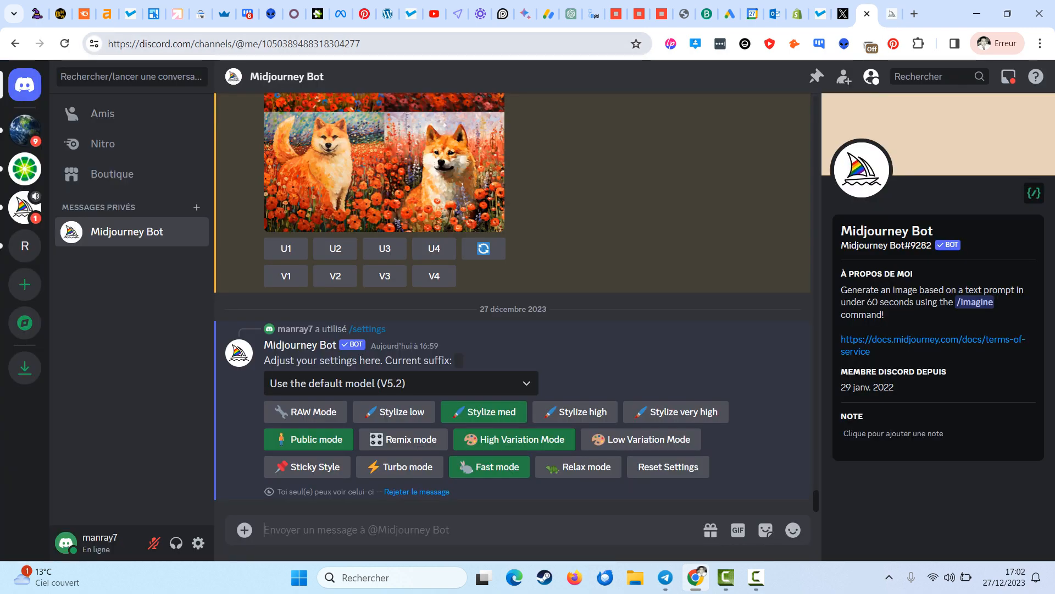
pyautogui.moveTo(195, 44); pyautogui.dragTo(108, 44)
pyautogui.press('Escape')
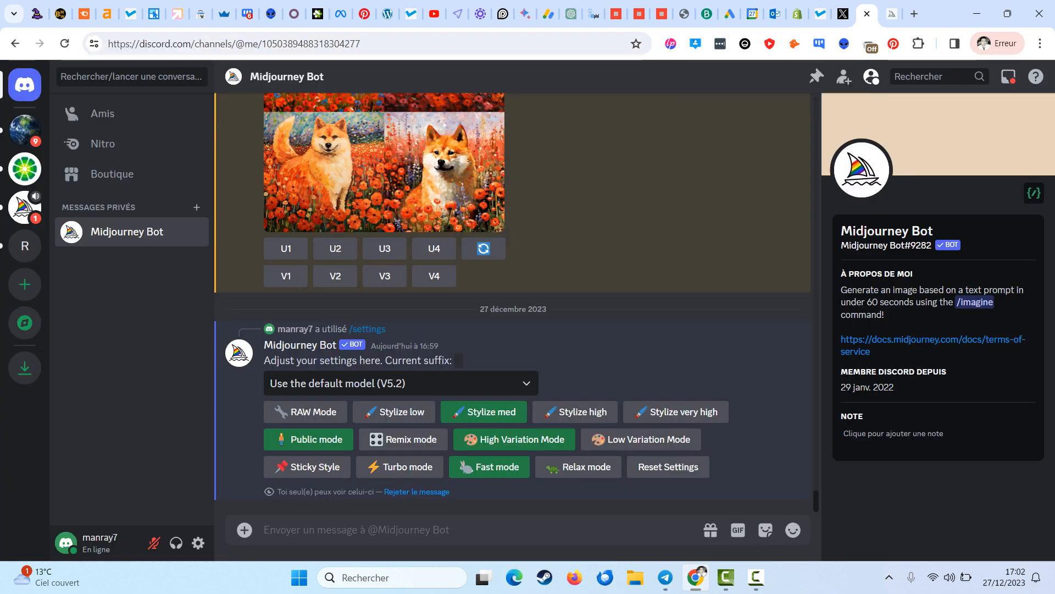
pyautogui.write('/')
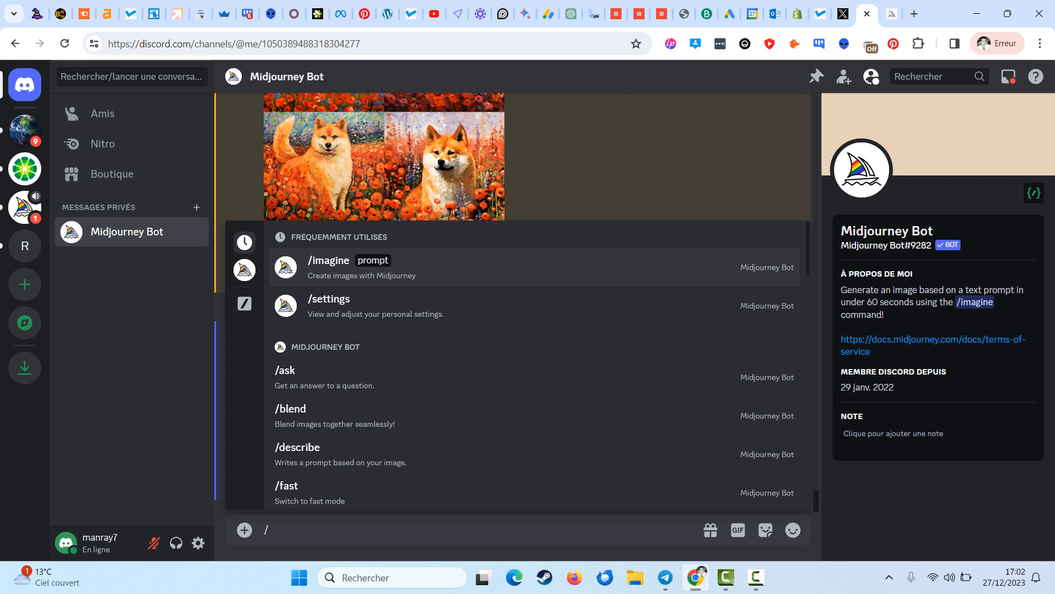
pyautogui.write('imagine')
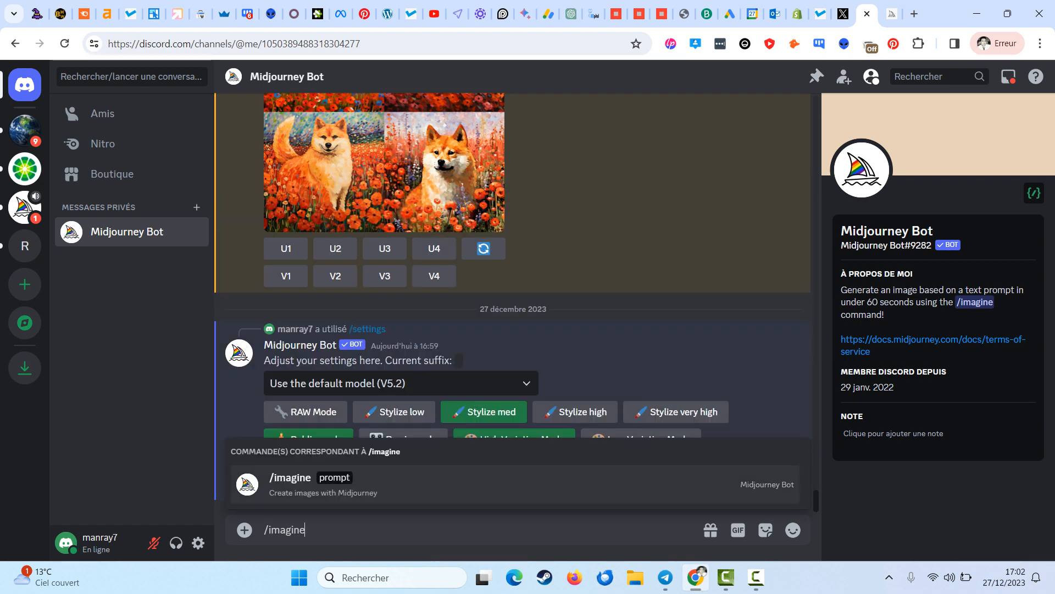
pyautogui.press('Tab')
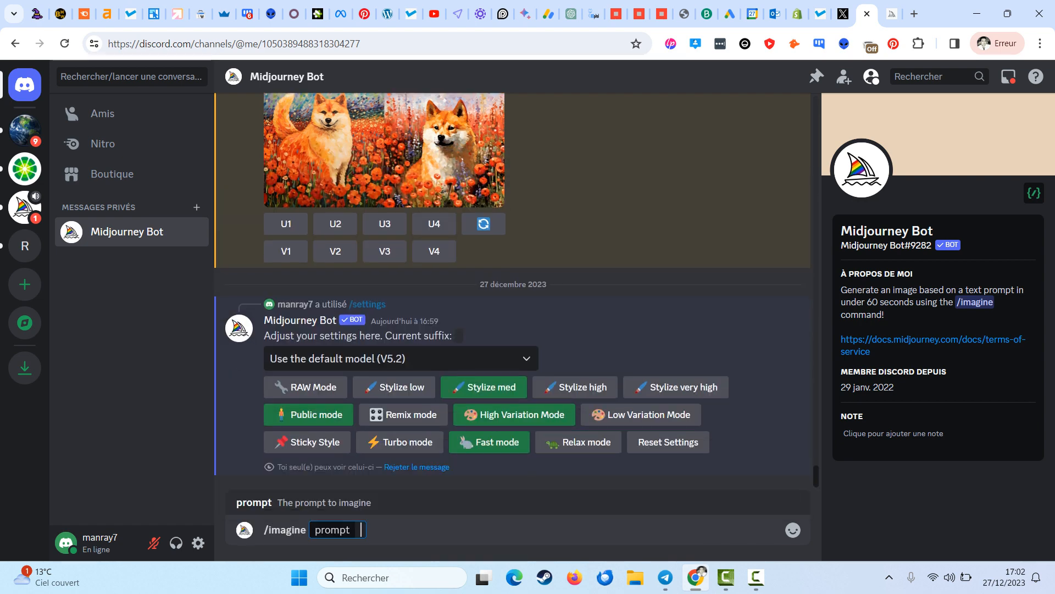
pyautogui.write('fjhsdfkhsdfklh')
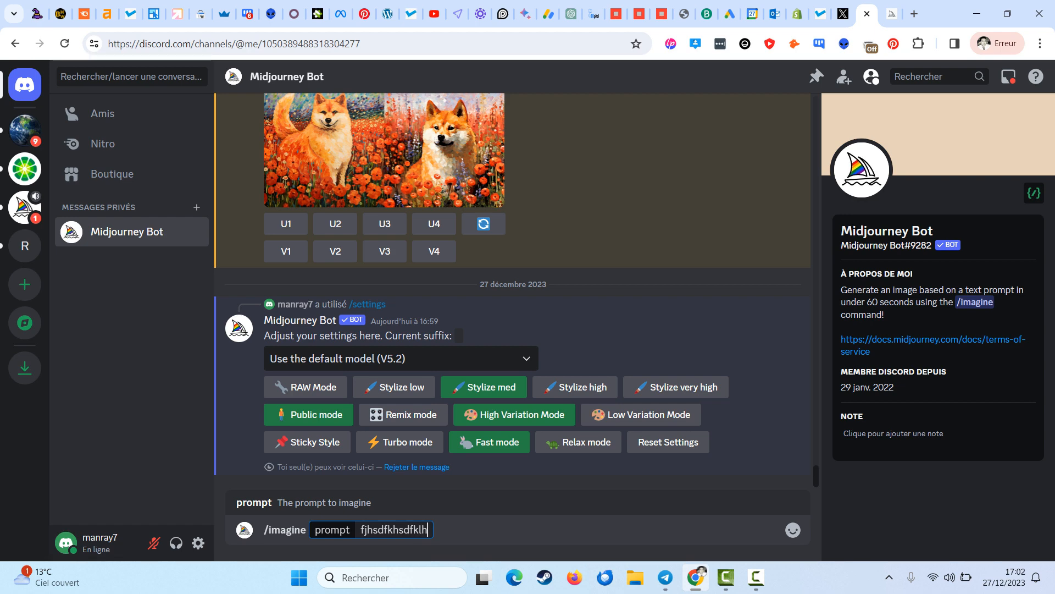
pyautogui.press('BackSpace')
pyautogui.press('BackSpace')
pyautogui.press('BackSpace')
pyautogui.press('BackSpace')
pyautogui.press('BackSpace')
pyautogui.press('BackSpace')
pyautogui.press('BackSpace')
pyautogui.press('BackSpace')
pyautogui.press('BackSpace')
pyautogui.press('BackSpace')
pyautogui.press('BackSpace')
pyautogui.press('BackSpace')
pyautogui.press('BackSpace')
pyautogui.press('BackSpace')
pyautogui.press('BackSpace')
pyautogui.press('BackSpace')
pyautogui.press('BackSpace')
pyautogui.press('BackSpace')
pyautogui.press('BackSpace')
pyautogui.press('BackSpace')
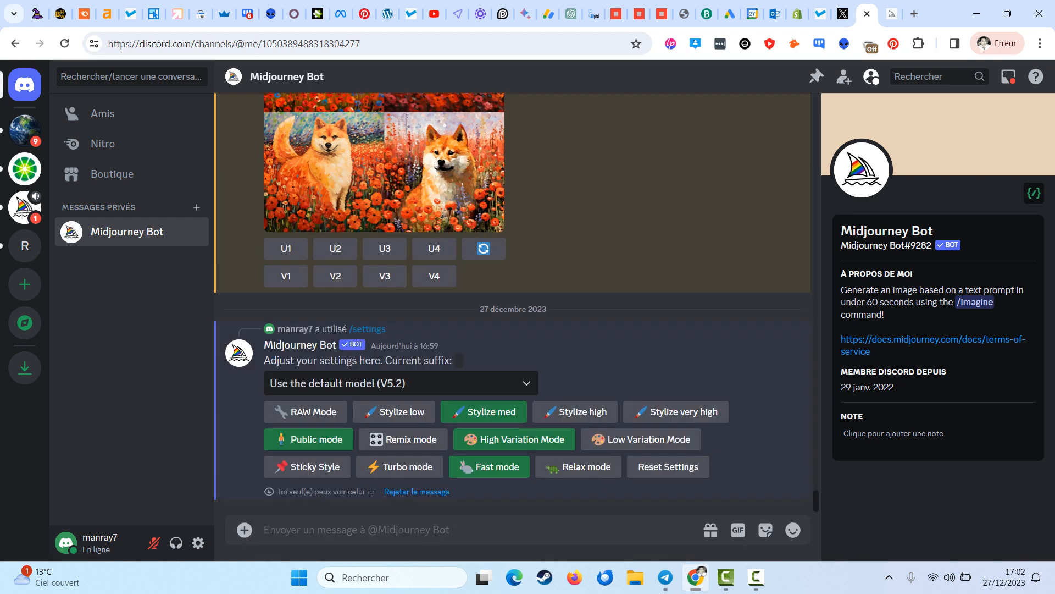
# - Send the /settings command to the Midjourney Bot to bring up the current generation settings
pyautogui.write('/settings')
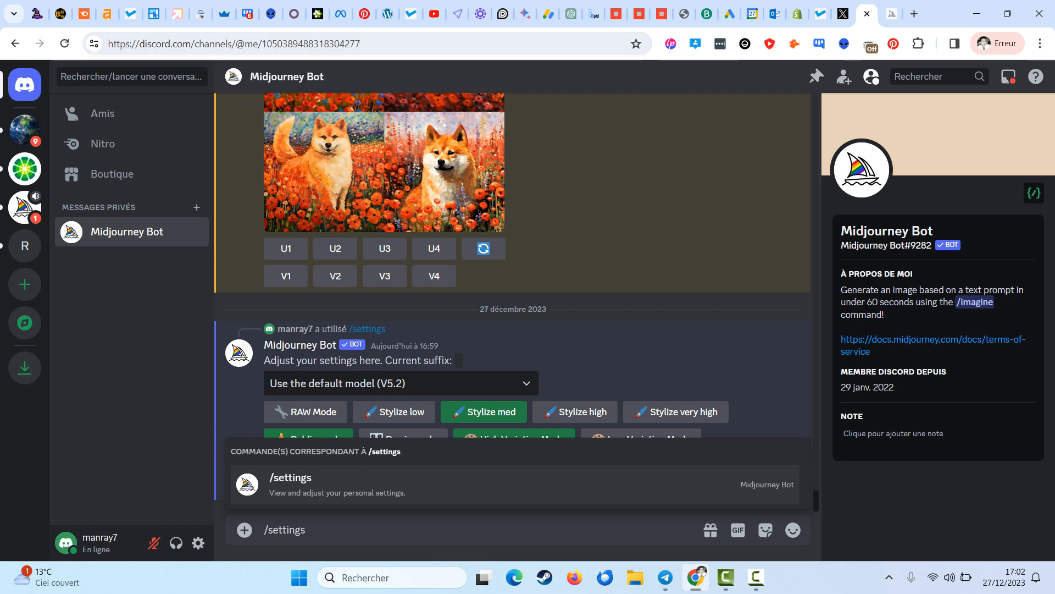
pyautogui.press('Return')
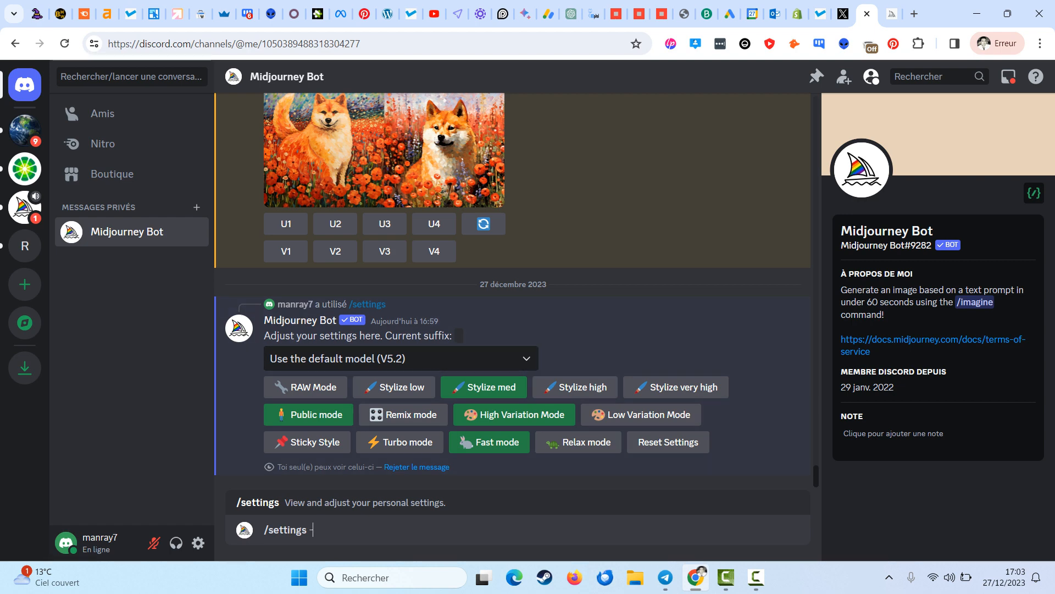
pyautogui.press('Return')
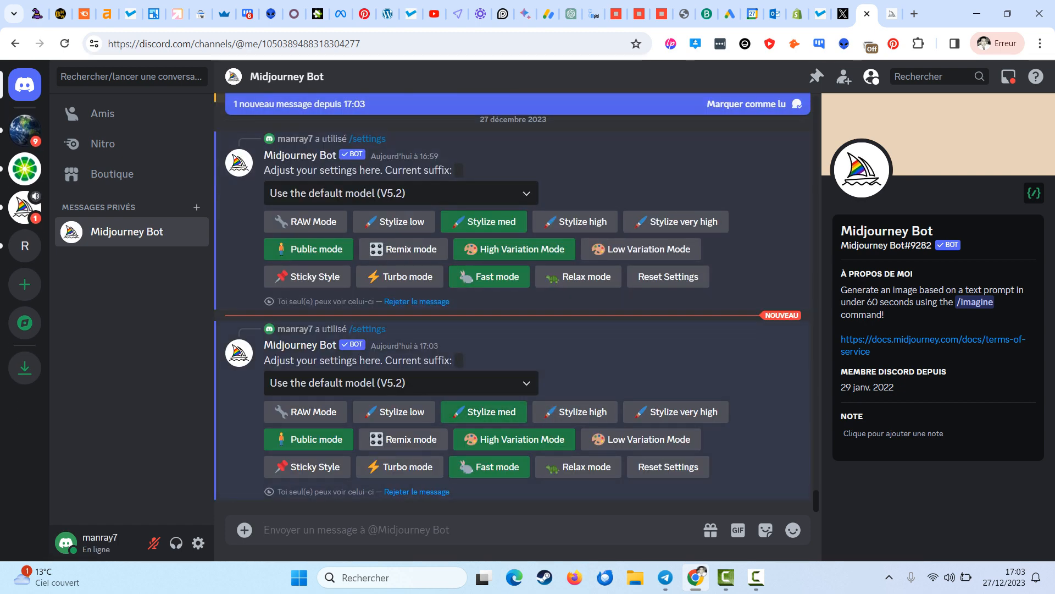
pyautogui.scroll(5, 511, 302)
pyautogui.scroll(-3, 511, 302)
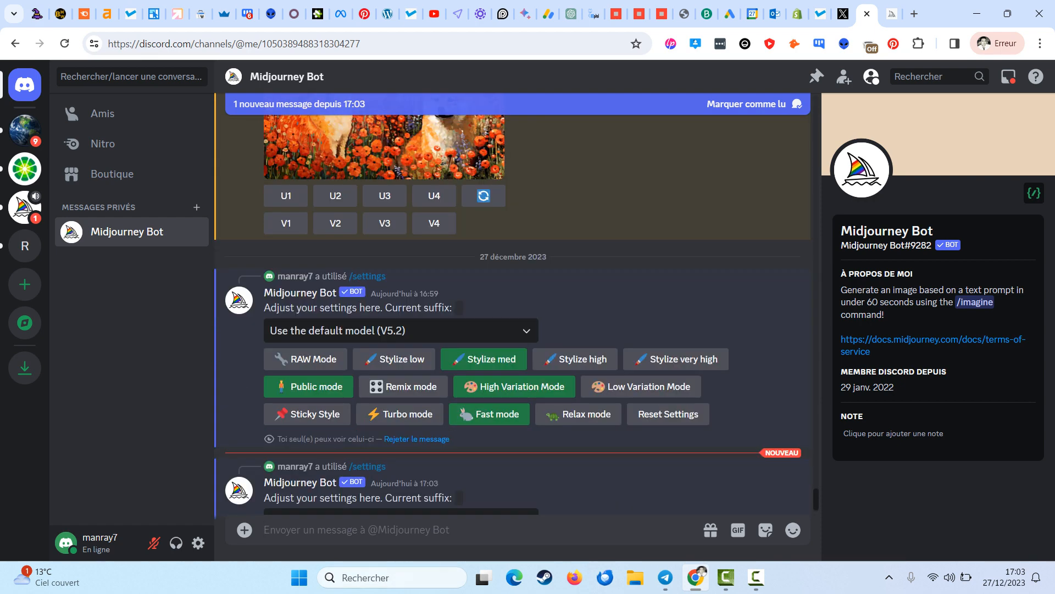
pyautogui.write('/settings')
pyautogui.press('Return')
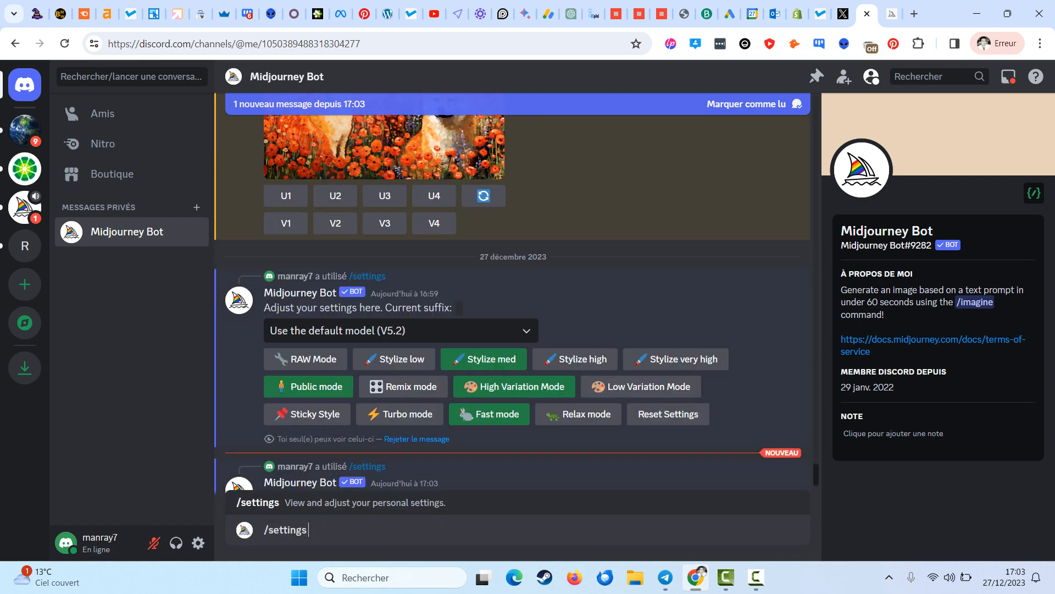
pyautogui.write('-v6')
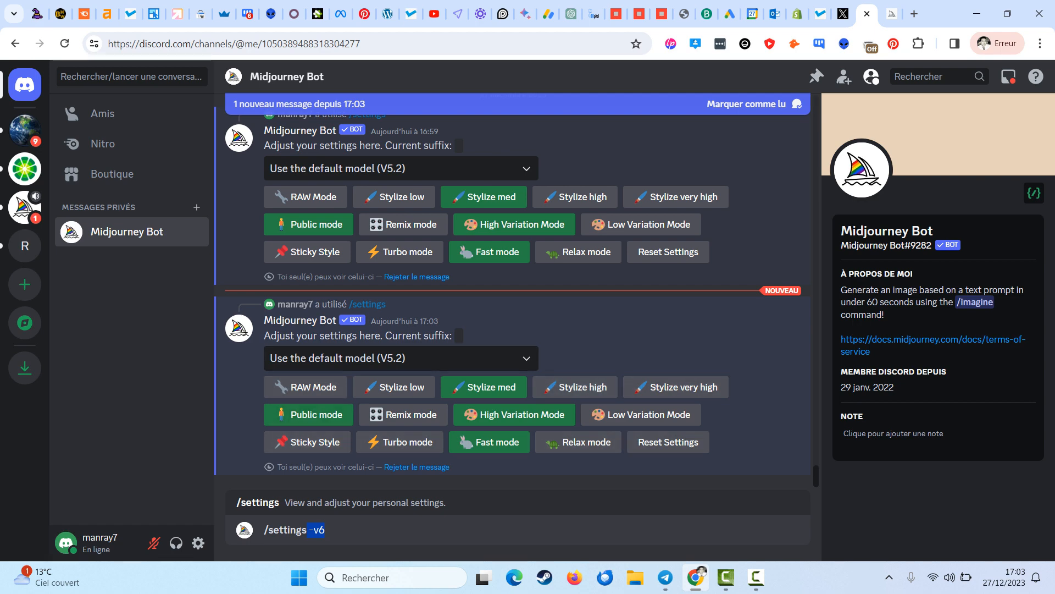
# - Set the model to Midjourney Model V6 [ALPHA] in the newest settings message and clear the unsent /settings -v6 command
pyautogui.click(329, 357)
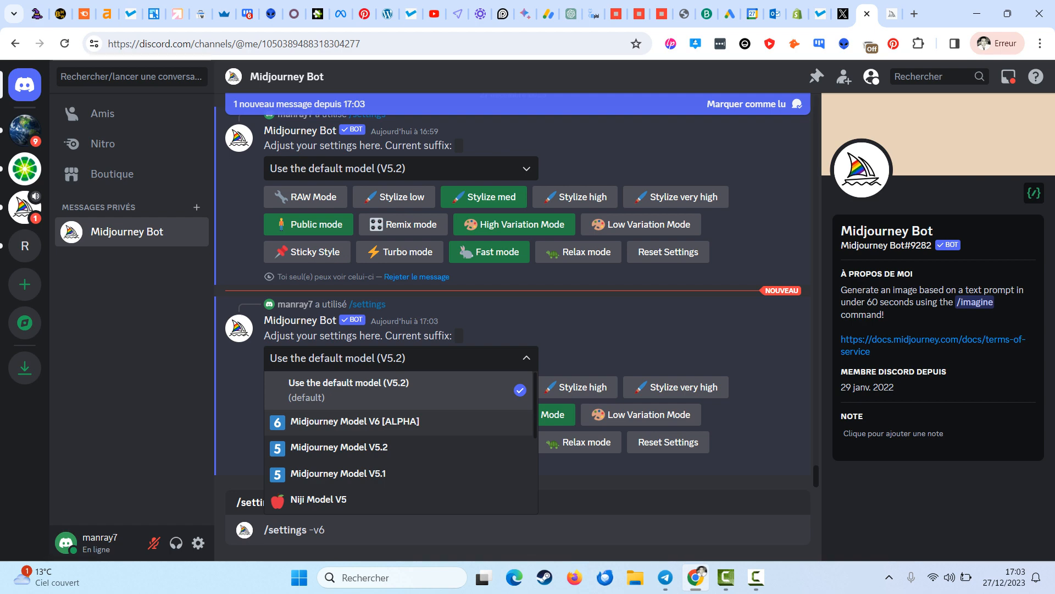
pyautogui.click(340, 421)
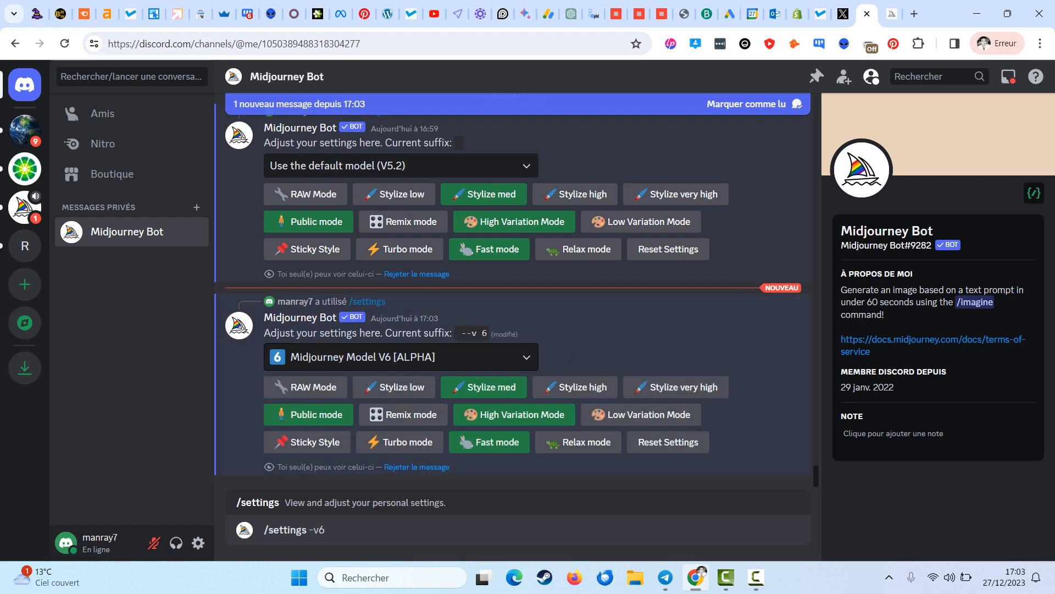
pyautogui.hotkey('ctrl', 'a')
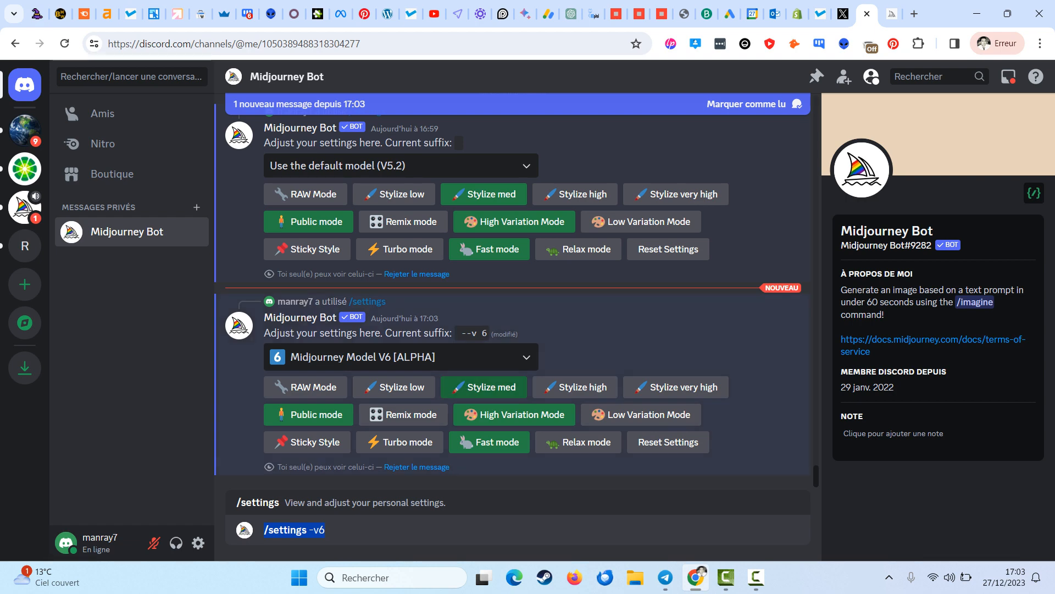
pyautogui.click(571, 348)
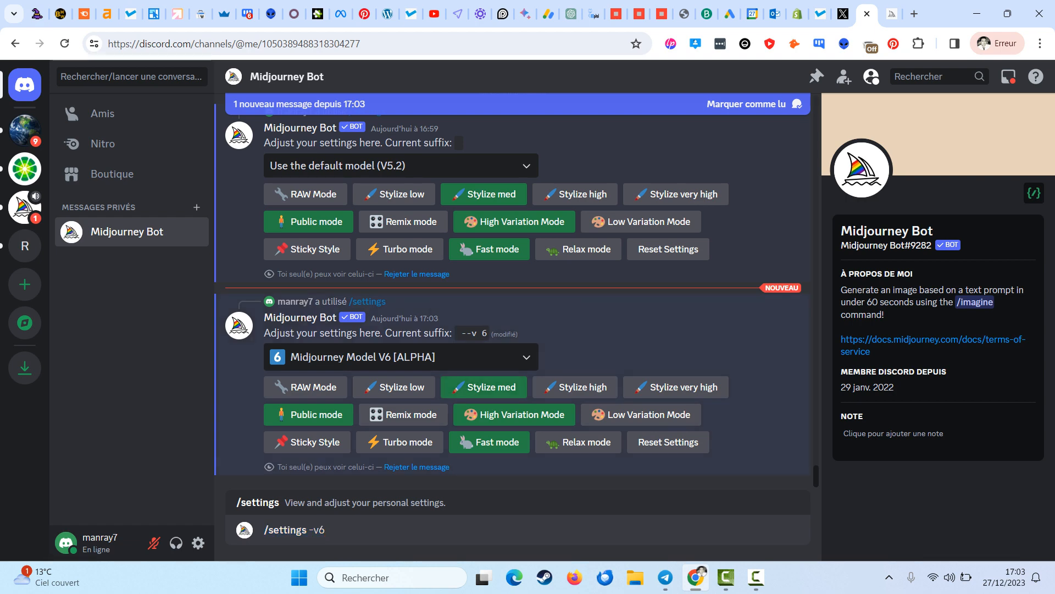
pyautogui.hotkey('ctrl', 'a')
pyautogui.press('BackSpace')
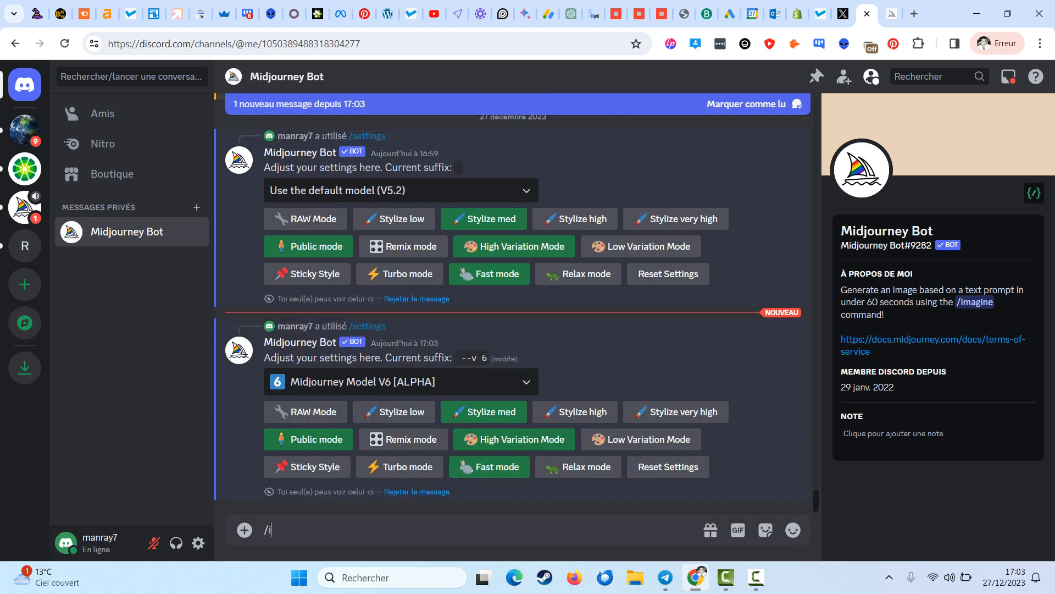
# - Generate an image with /imagine using the prompt "un portrait d'une femme à la perle de Vermeer mais dans le style de Van gogh"
pyautogui.write('/imagine')
pyautogui.press('Tab')
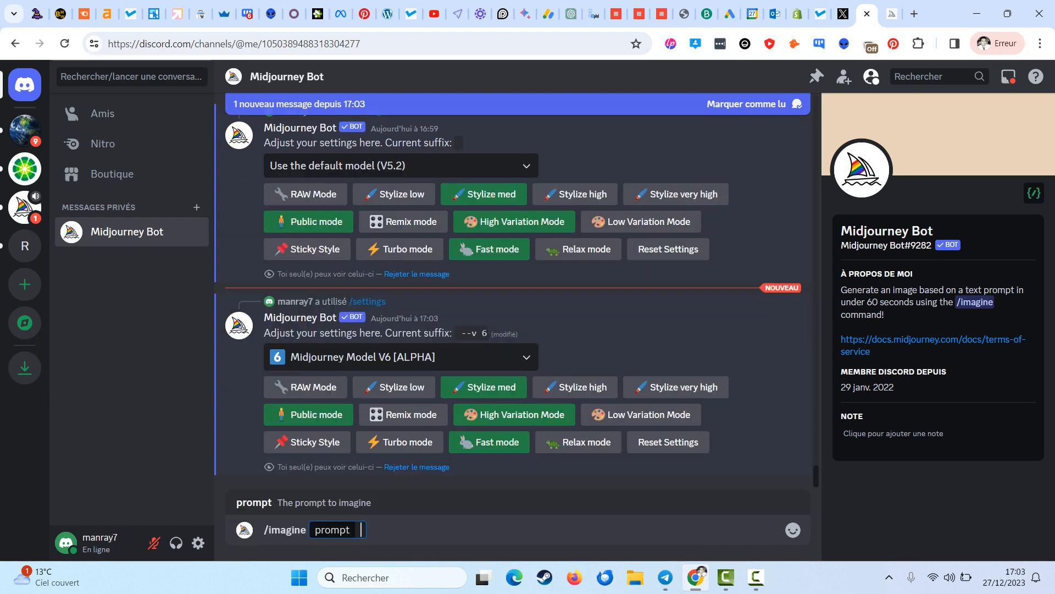
pyautogui.write("un portrait d'une femme à la perle de Vermeer mais dans le style de Van gogh")
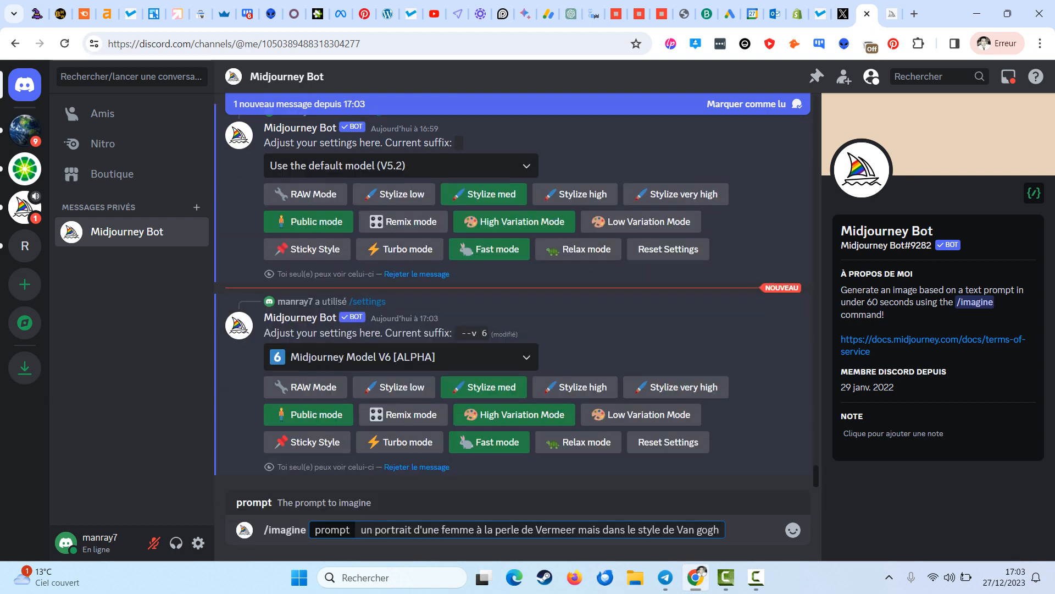
pyautogui.press('Return')
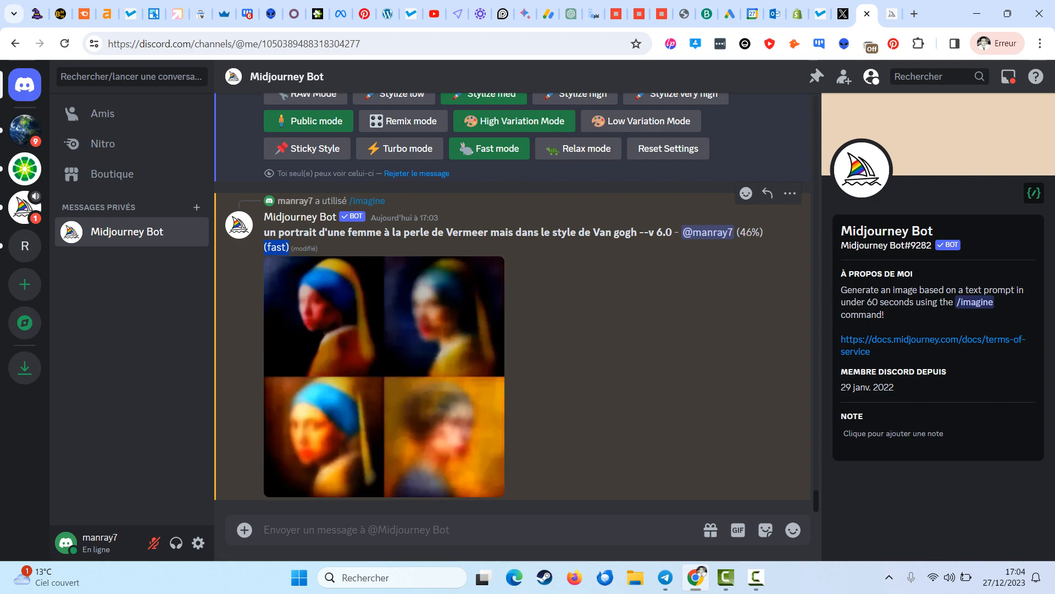
# - Find the earlier photorealistic shiba running in a field of red flowers, view the grid enlarged, and head back toward the newest messages
pyautogui.scroll(15, 511, 302)
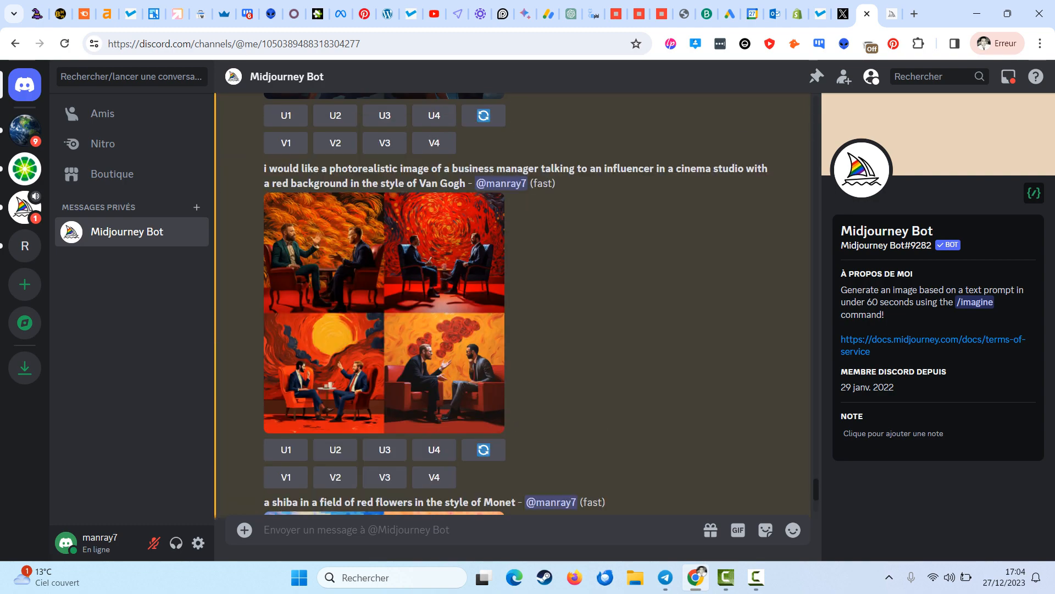
pyautogui.scroll(10, 511, 302)
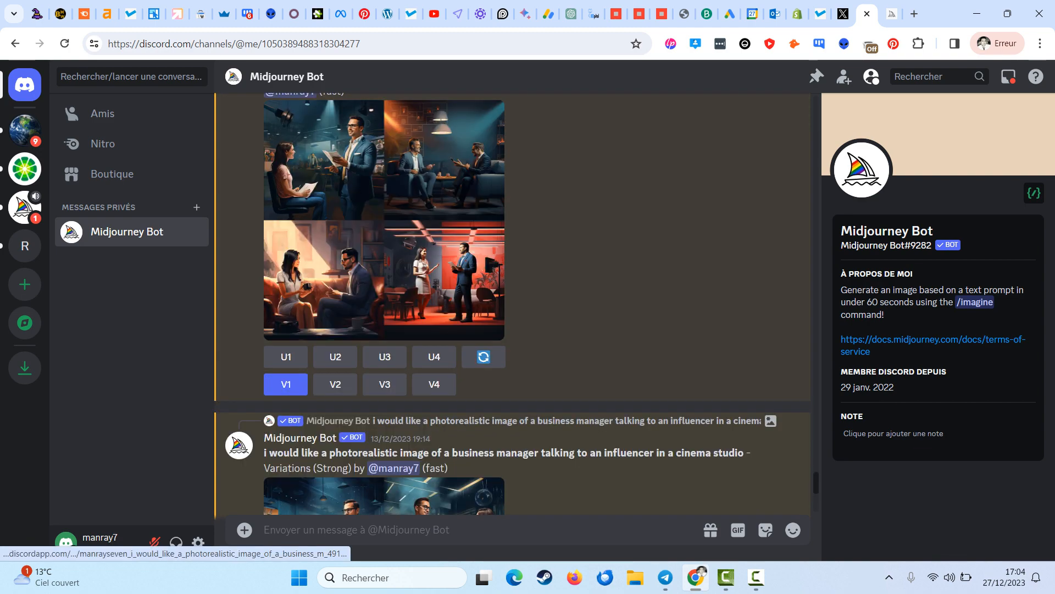
pyautogui.scroll(7, 384, 247)
pyautogui.click(385, 247)
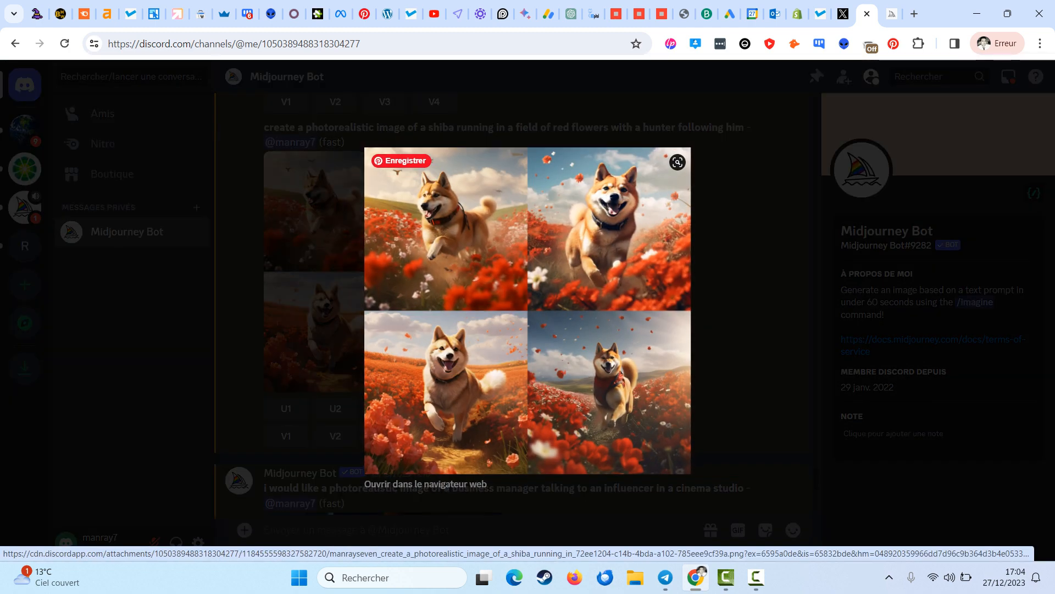
pyautogui.press('Escape')
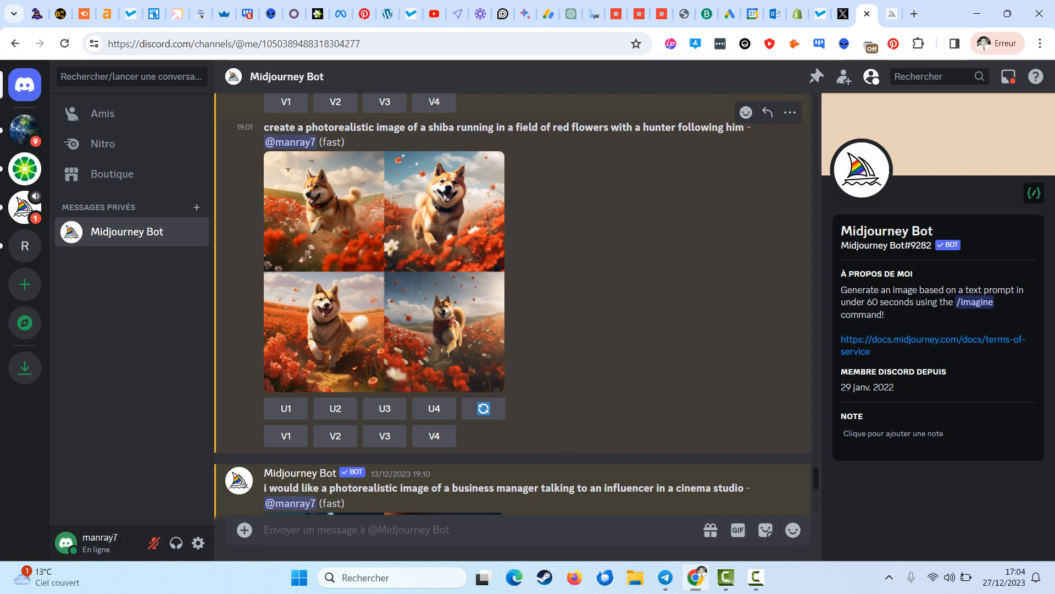
pyautogui.click(384, 248)
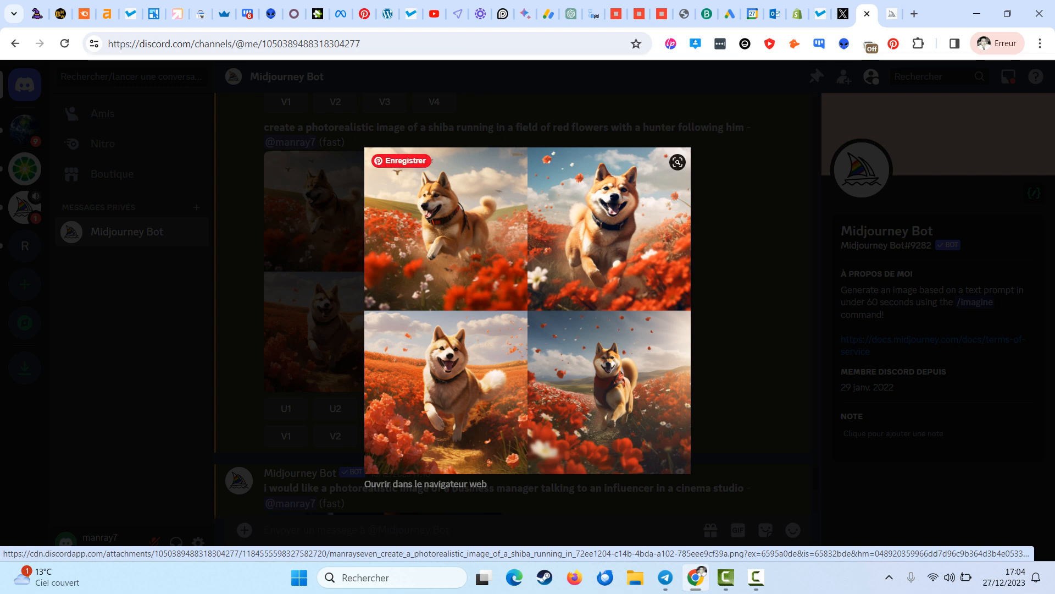
pyautogui.press('Escape')
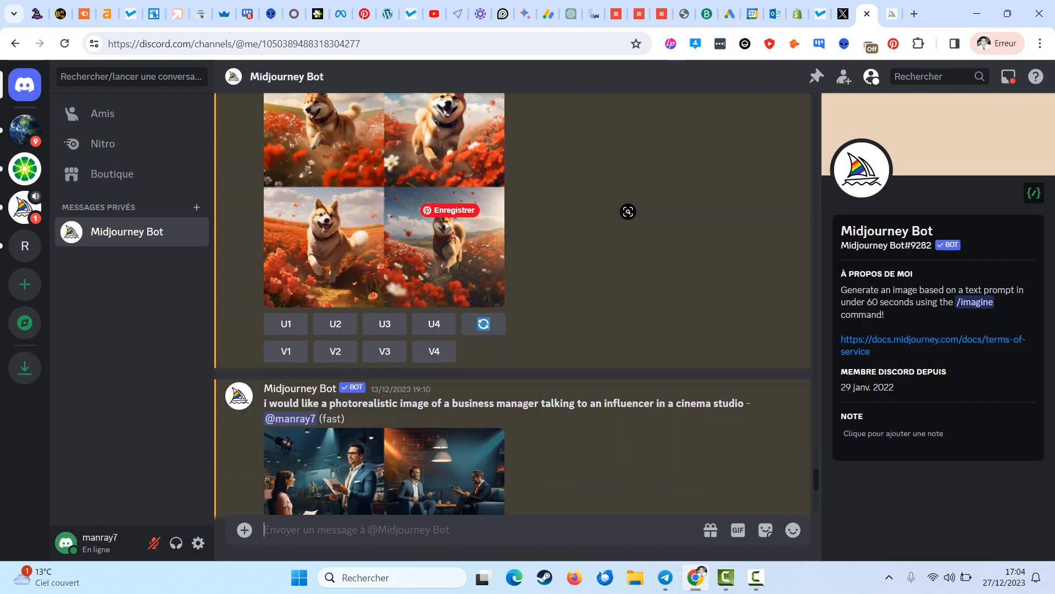
pyautogui.scroll(-5, 626, 214)
pyautogui.scroll(-10, 512, 305)
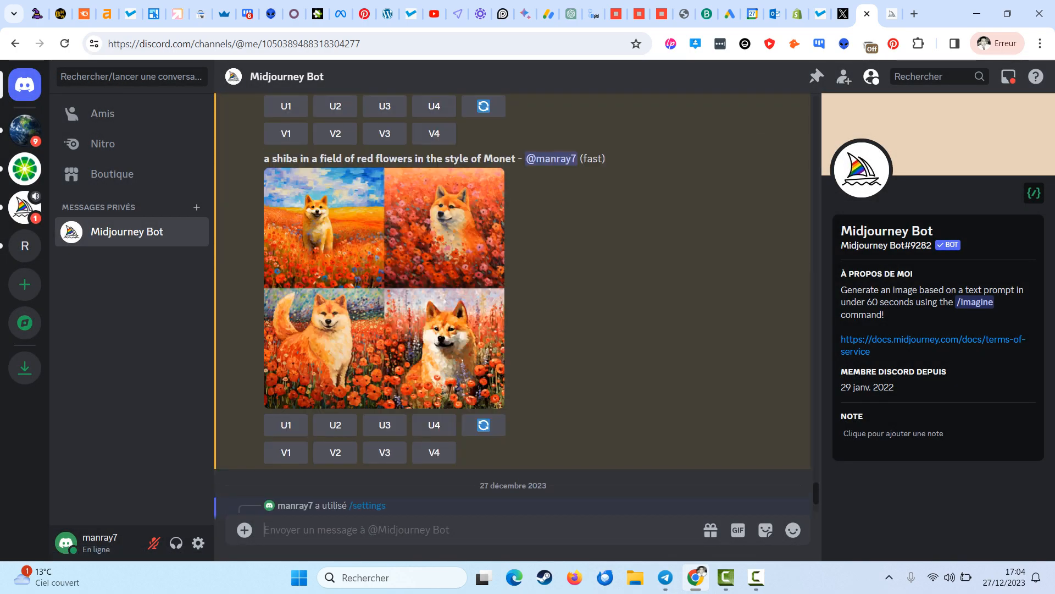
# - Find the 26 April 2023 image grid made from the same Vermeer pearl portrait in Van Gogh style prompt in the chat history
pyautogui.scroll(-2, 513, 305)
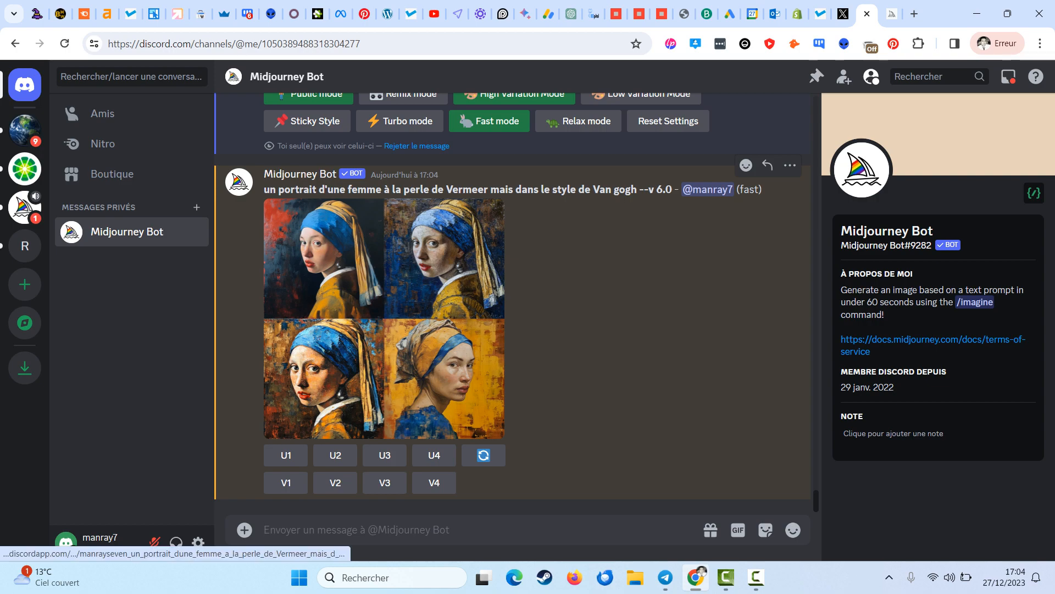
pyautogui.scroll(20, 439, 330)
pyautogui.scroll(20, 484, 275)
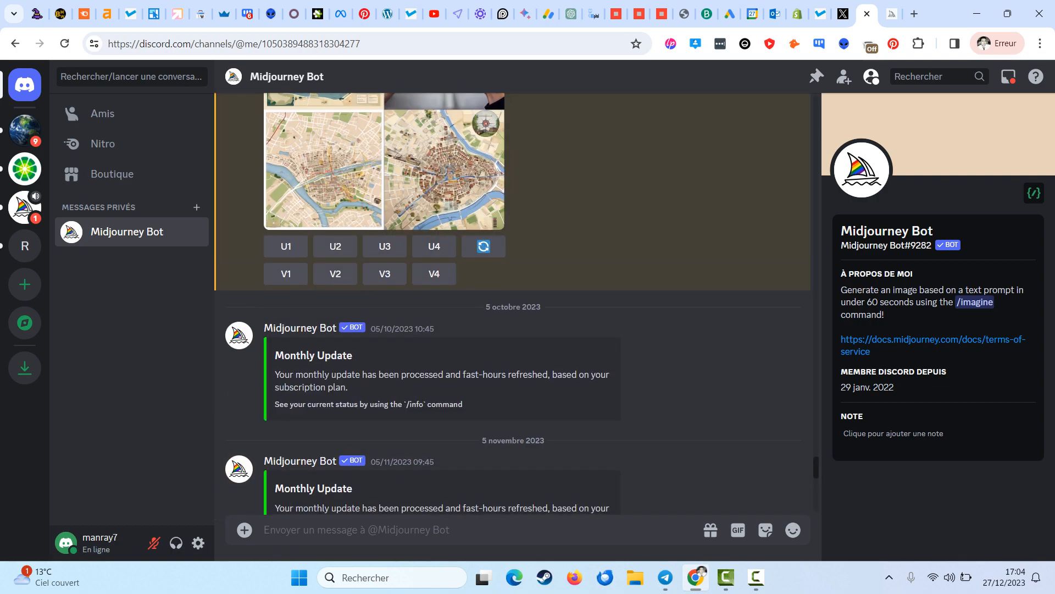
pyautogui.scroll(20, 511, 302)
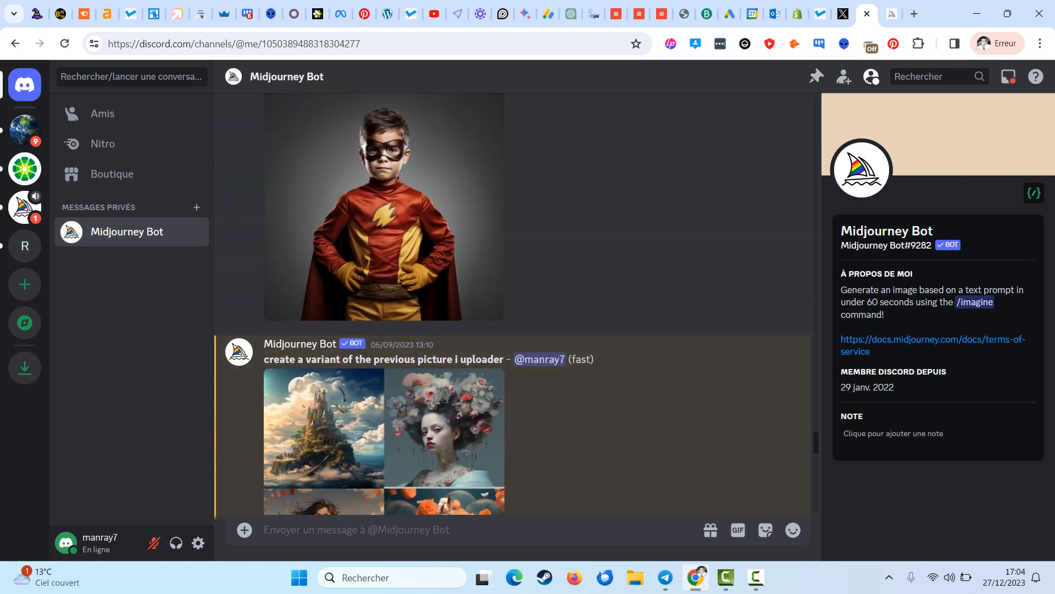
pyautogui.scroll(20, 511, 302)
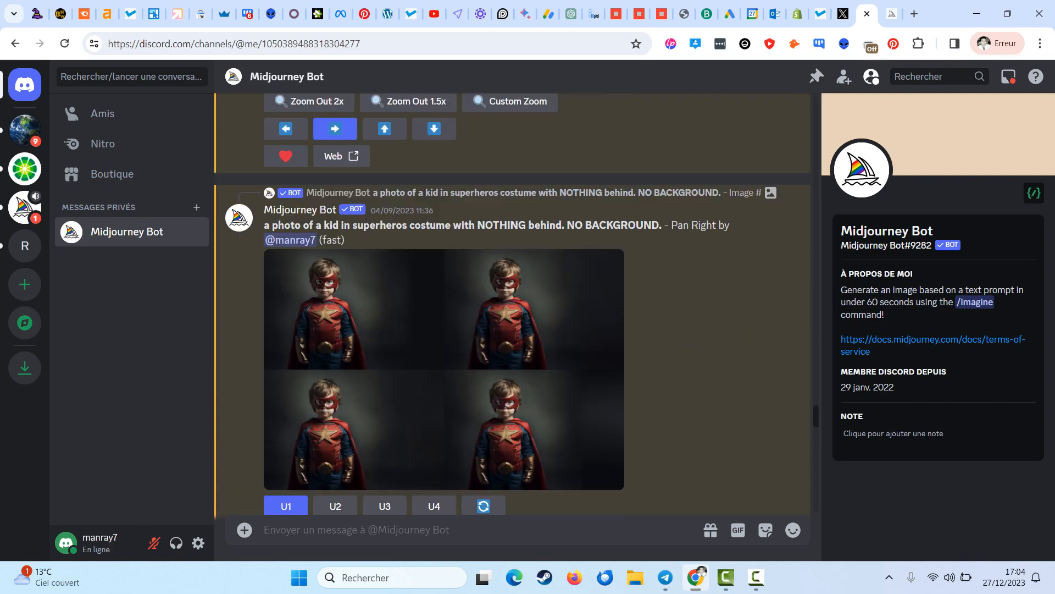
pyautogui.scroll(20, 512, 302)
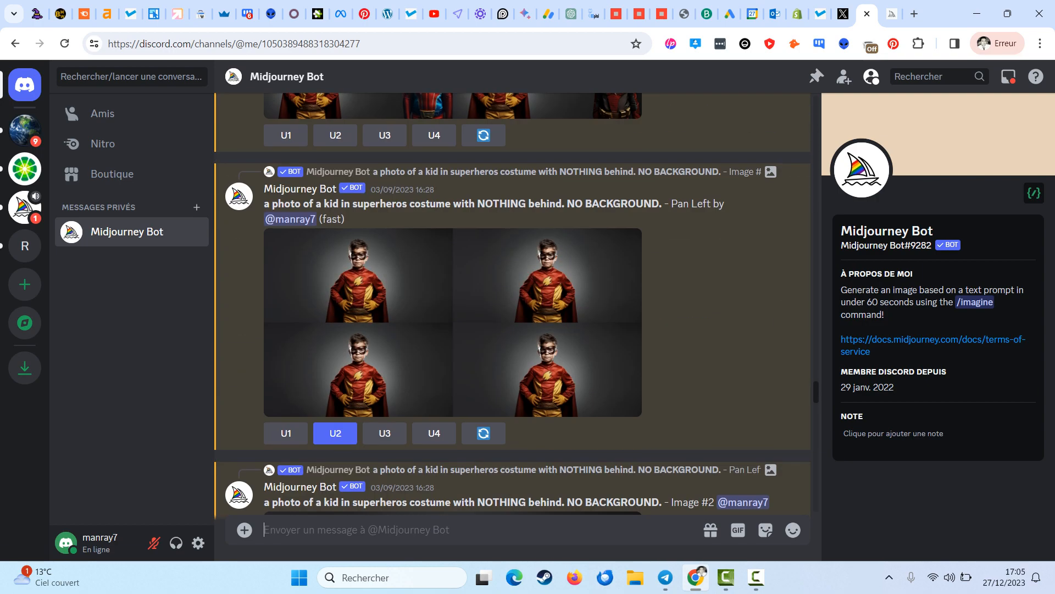
pyautogui.scroll(20, 511, 302)
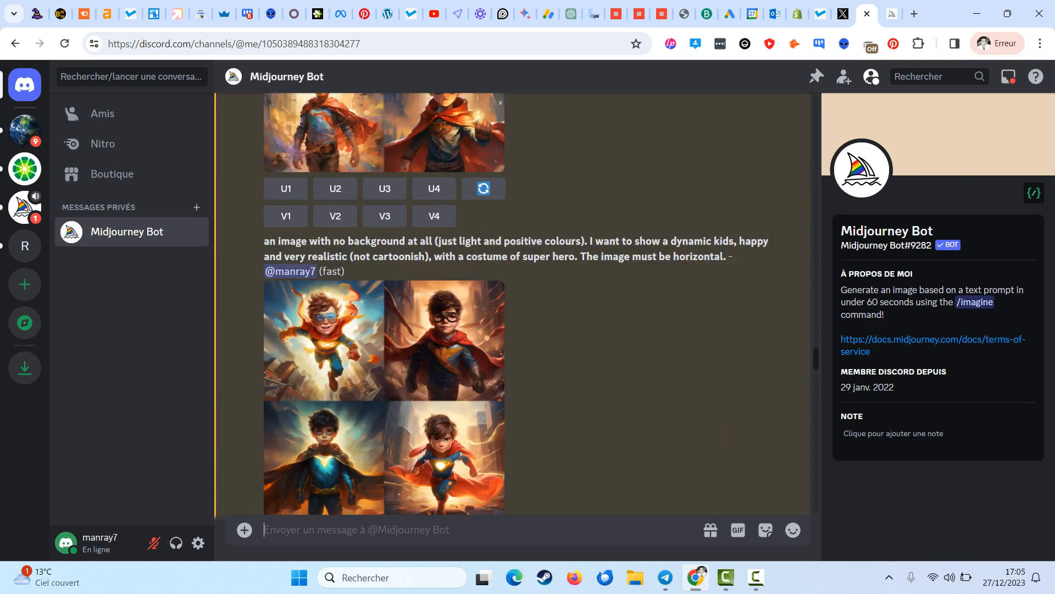
pyautogui.scroll(20, 511, 303)
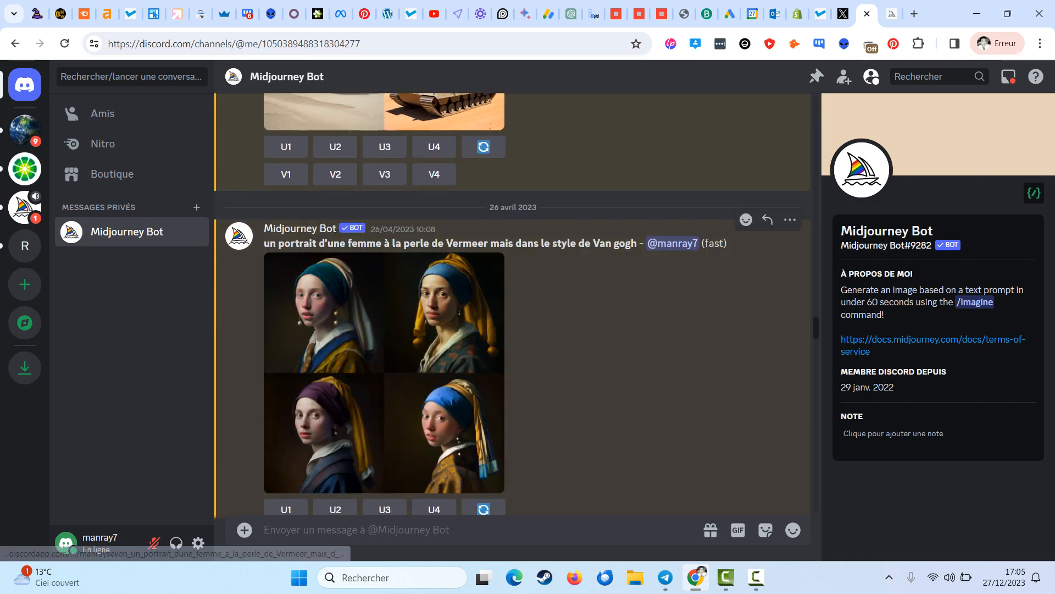
# - Enlarge the 26 April 2023 Vermeer portrait grid, open its image in a new browser tab, and return to the newest messages
pyautogui.click(483, 330)
pyautogui.rightClick(477, 289)
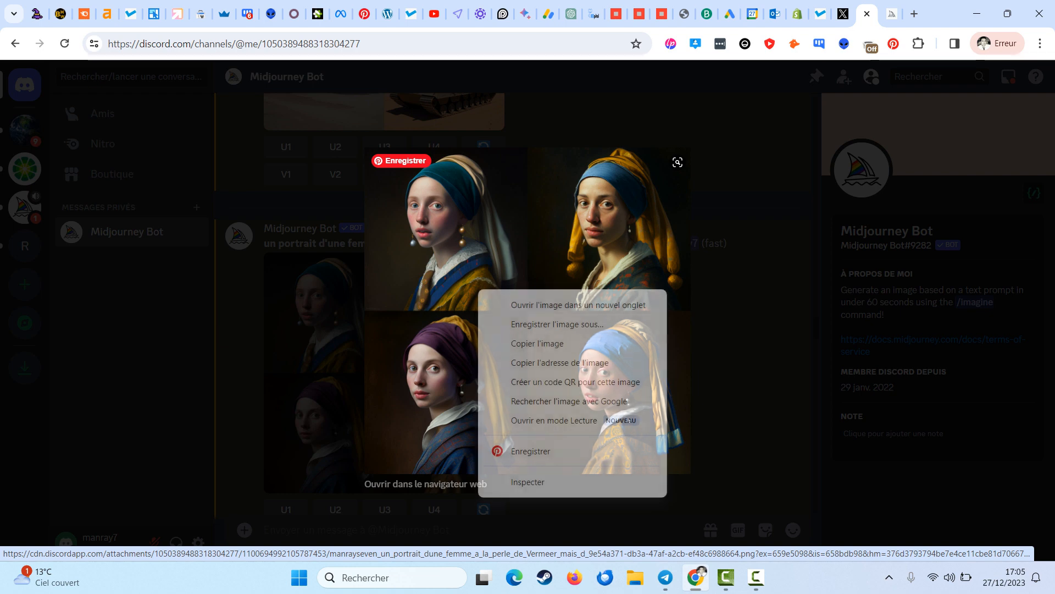
pyautogui.click(497, 301)
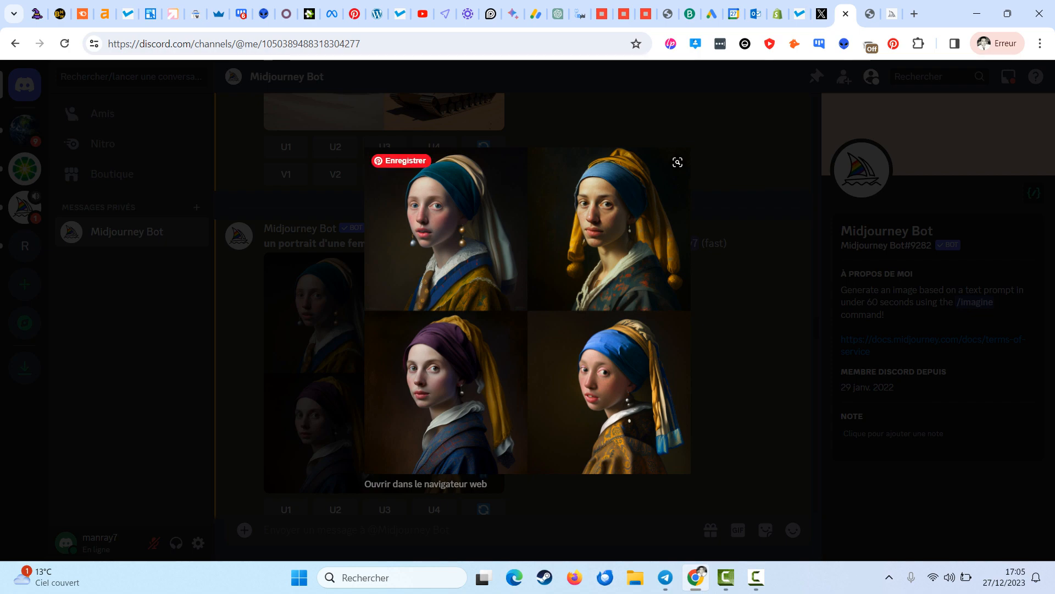
pyautogui.press('Escape')
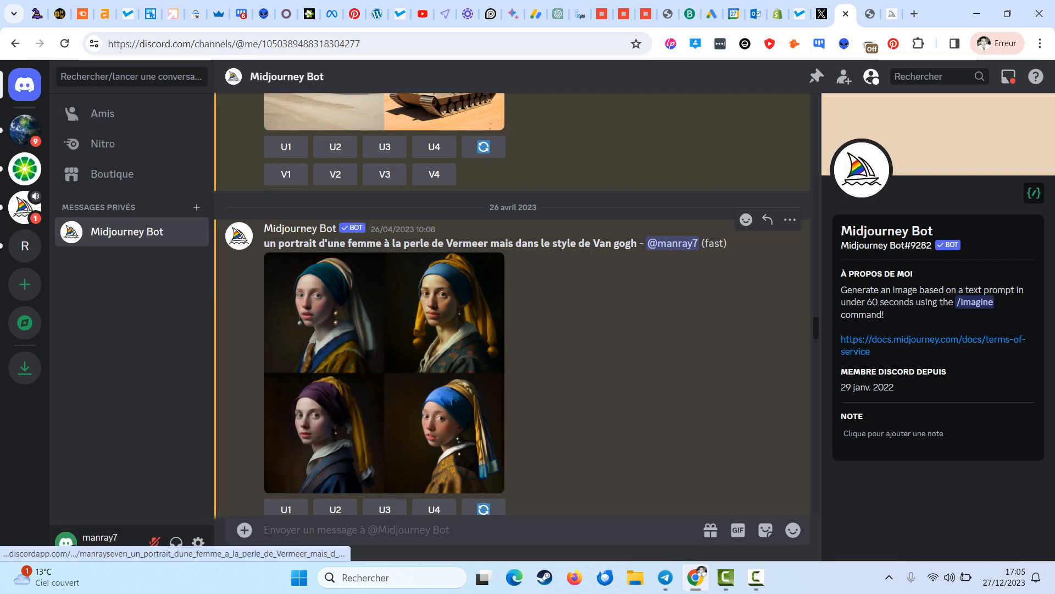
pyautogui.click(434, 373)
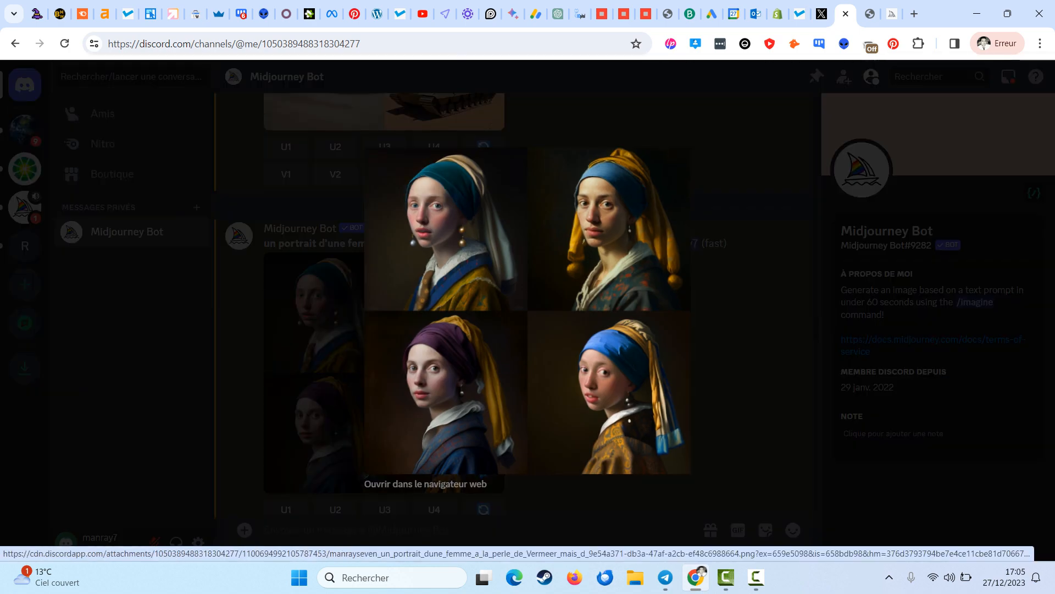
pyautogui.press('Escape')
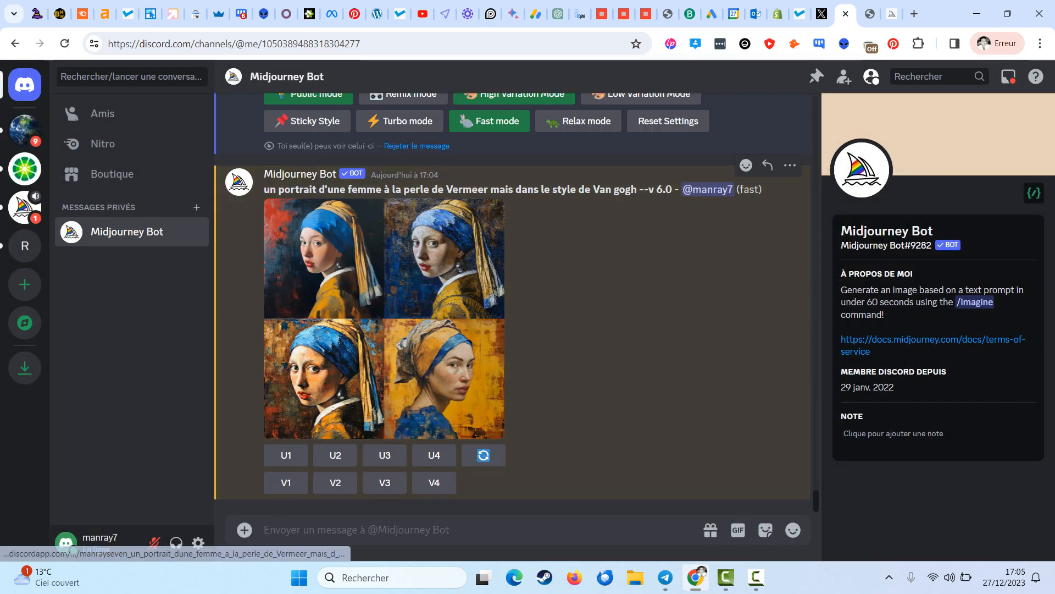
# - Enlarge the newest V6 Vermeer portrait grid and open its image in a new browser tab
pyautogui.click(497, 308)
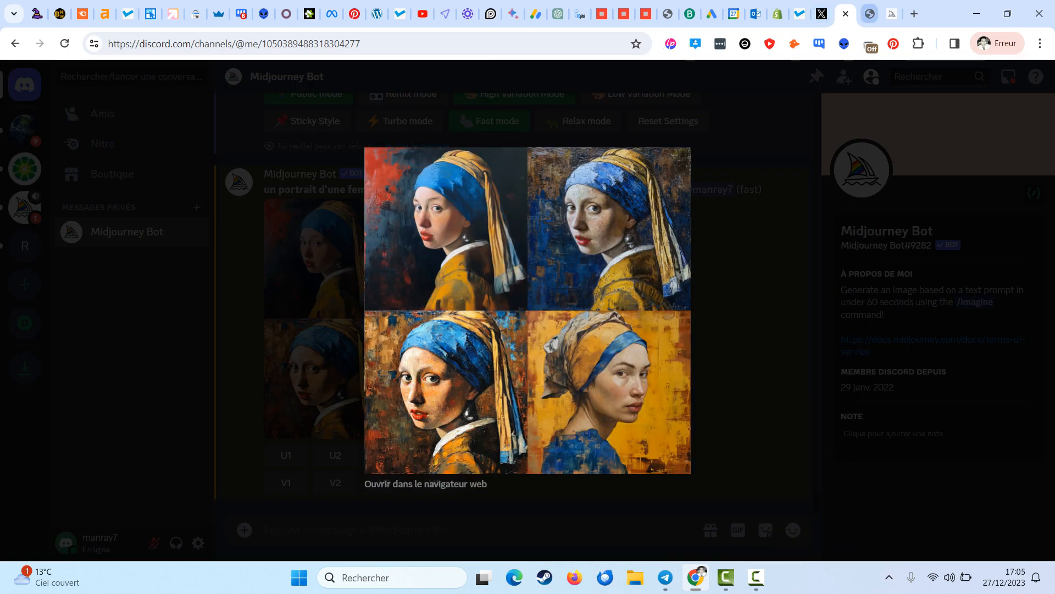
pyautogui.click(870, 14)
pyautogui.click(841, 14)
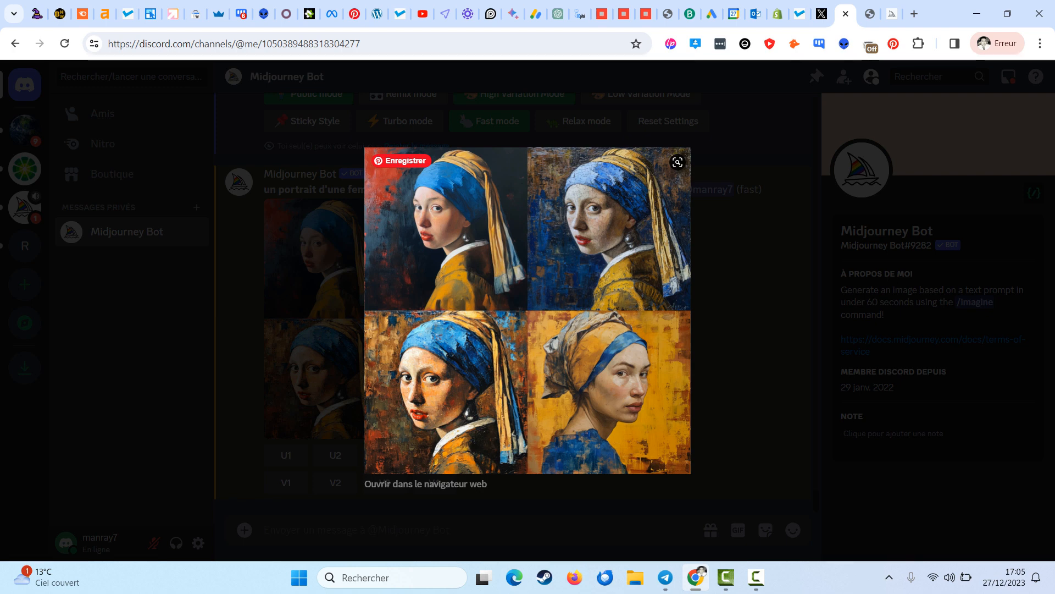
pyautogui.rightClick(453, 147)
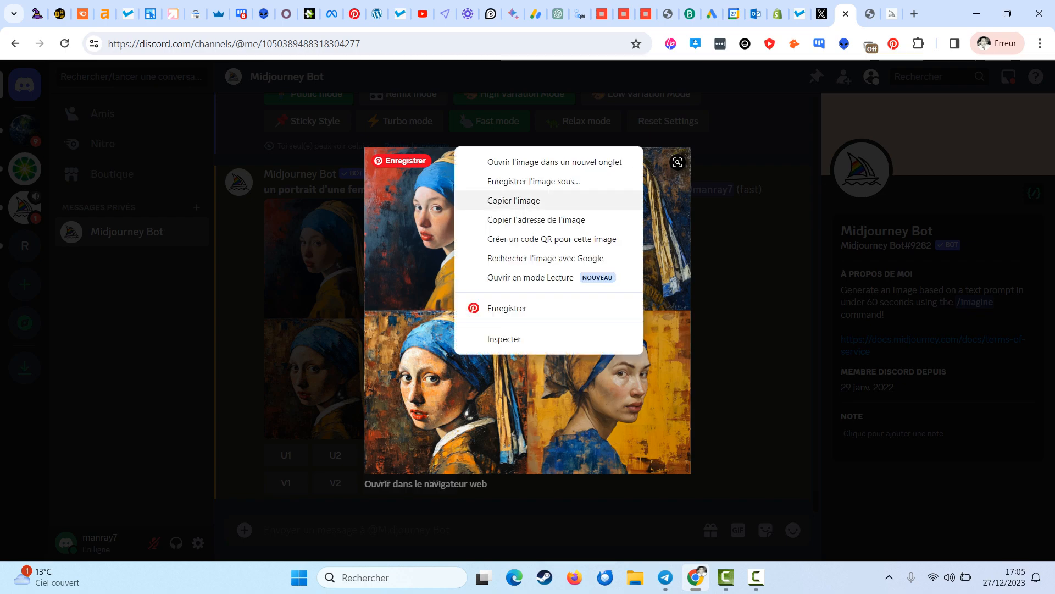
pyautogui.click(494, 162)
pyautogui.click(871, 14)
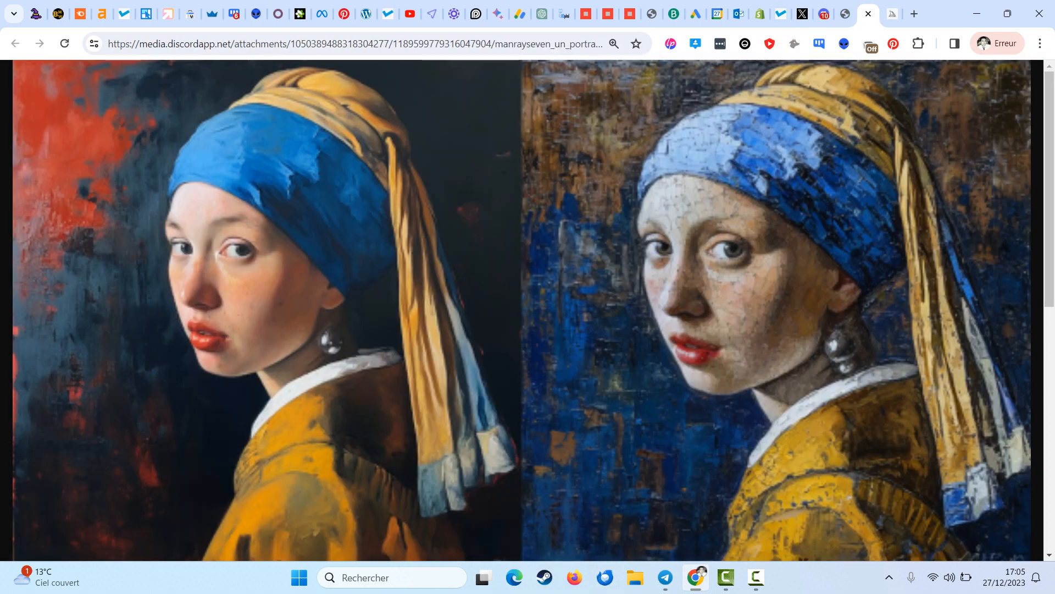
# - Compare all four portraits of the V6 grid with those of the April 2023 grid, alternating between the two full-size images
pyautogui.scroll(-10, 522, 310)
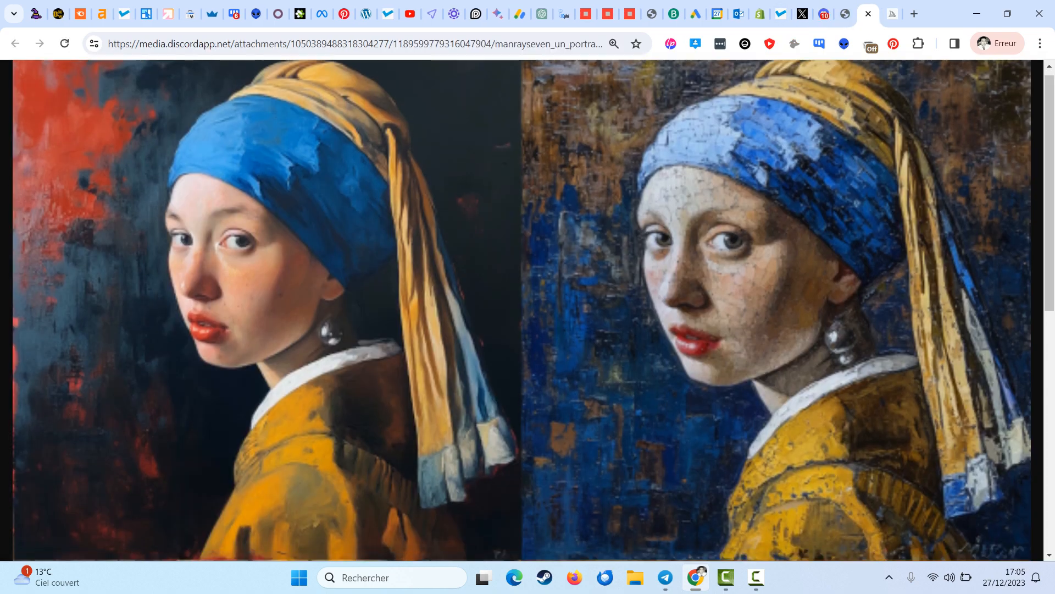
pyautogui.hotkey('ctrl', 'shift', 'Tab')
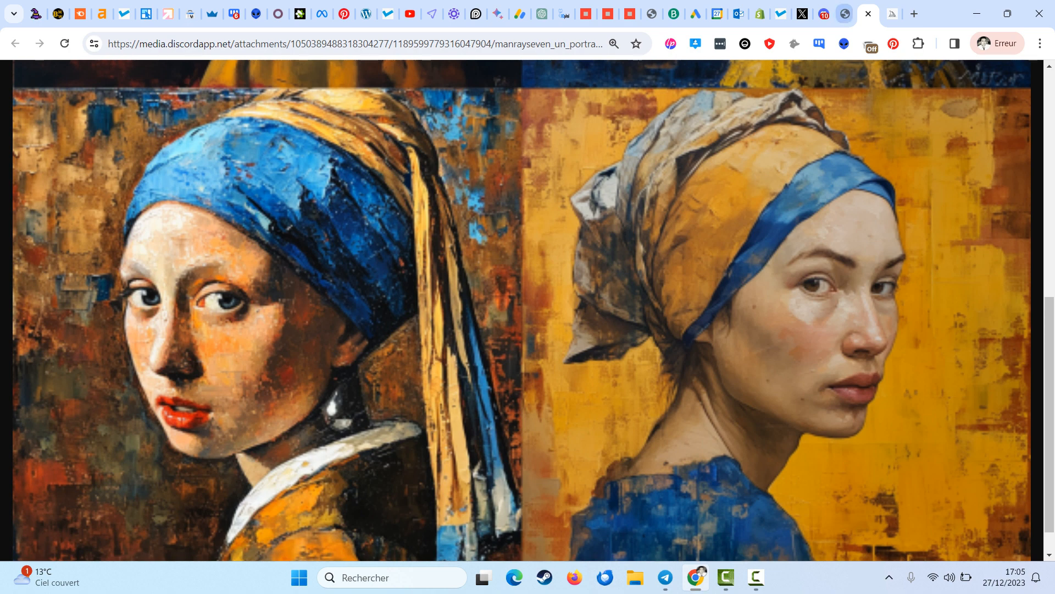
pyautogui.scroll(-10, 522, 310)
pyautogui.scroll(-3, 522, 310)
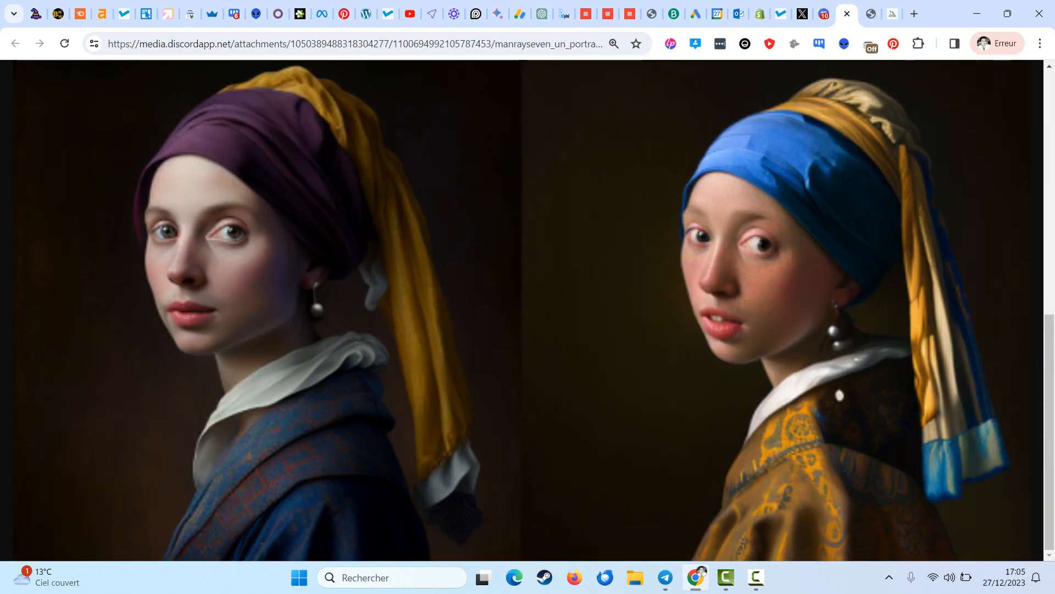
pyautogui.hotkey('ctrl', 'Tab')
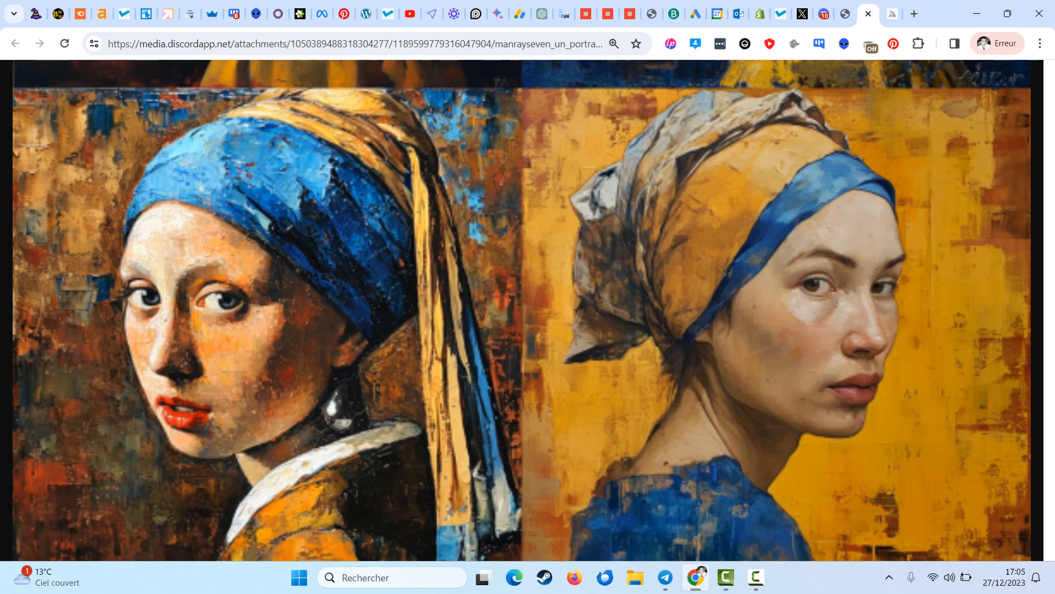
pyautogui.scroll(10, 522, 310)
pyautogui.hotkey('ctrl', 'shift', 'Tab')
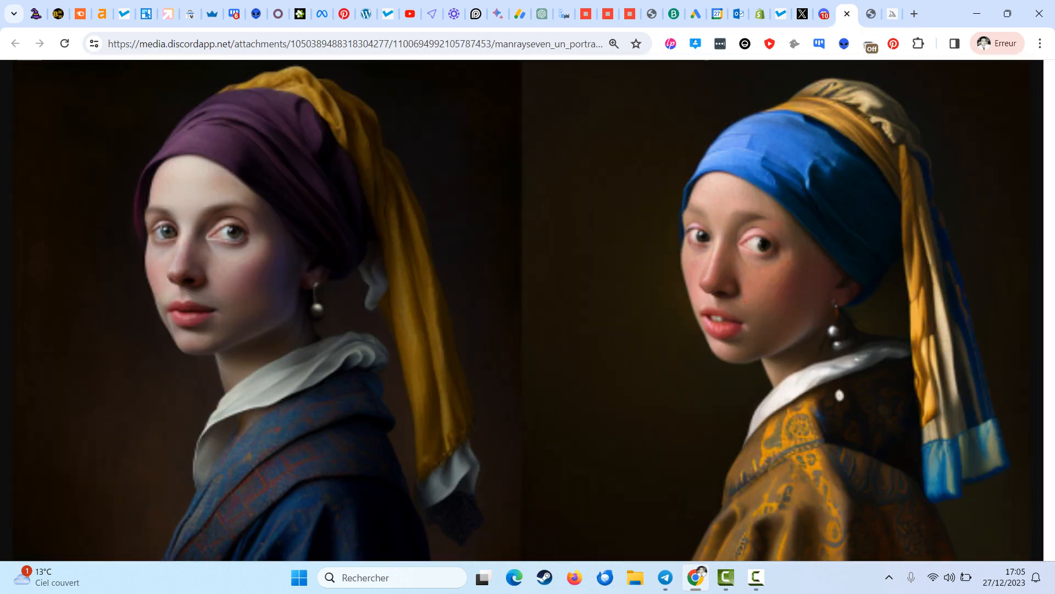
pyautogui.hotkey('ctrl', 'Tab')
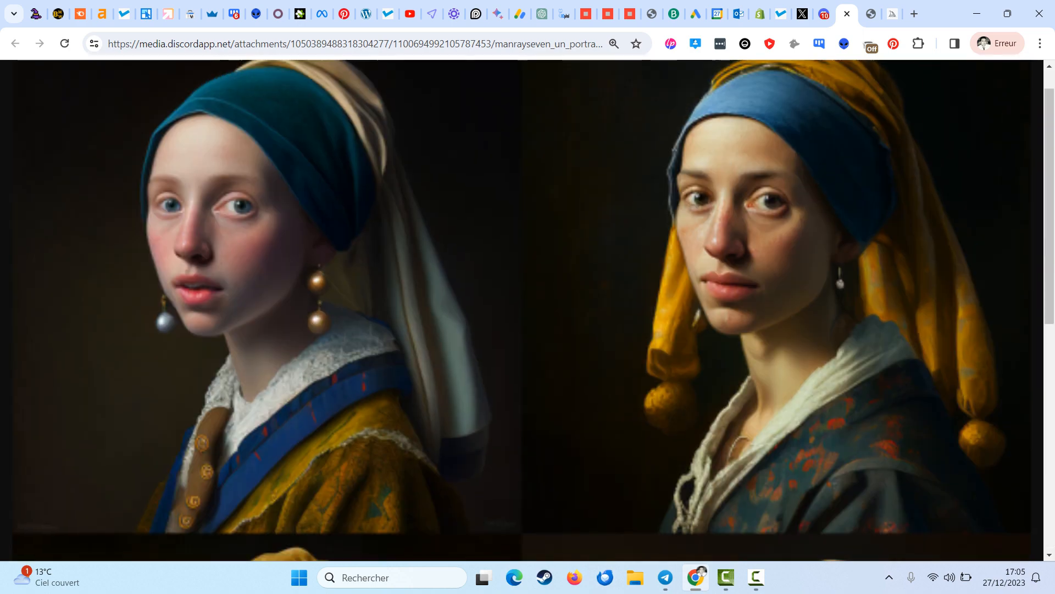
# - Return to the Midjourney Bot chat and start an /imagine prompt reading une image d'un bar avec une enseigne en néon où est écrit "Speakeasy Bar"
pyautogui.click(824, 14)
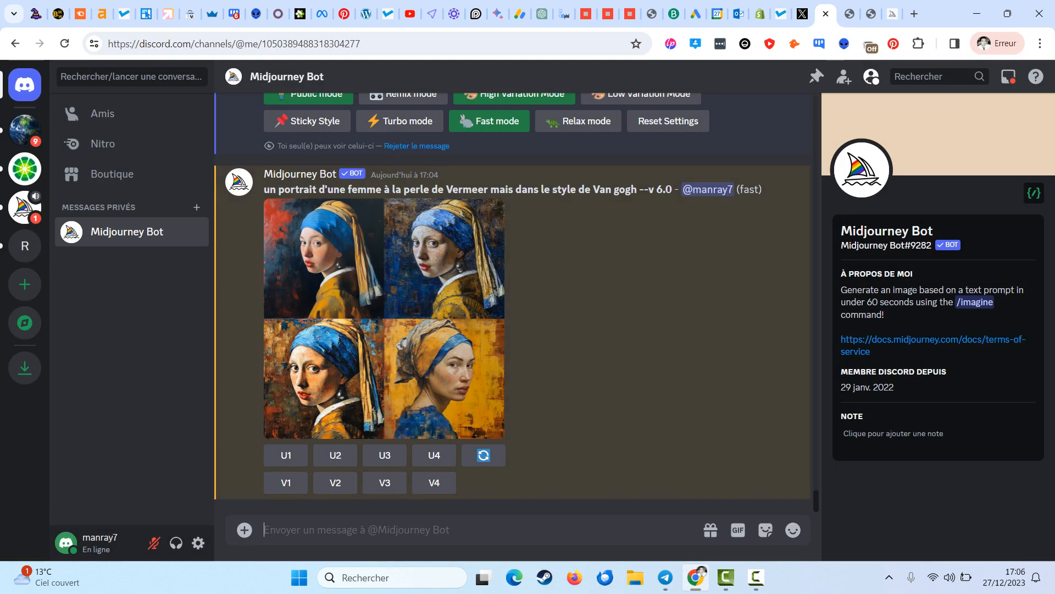
pyautogui.write('/imag')
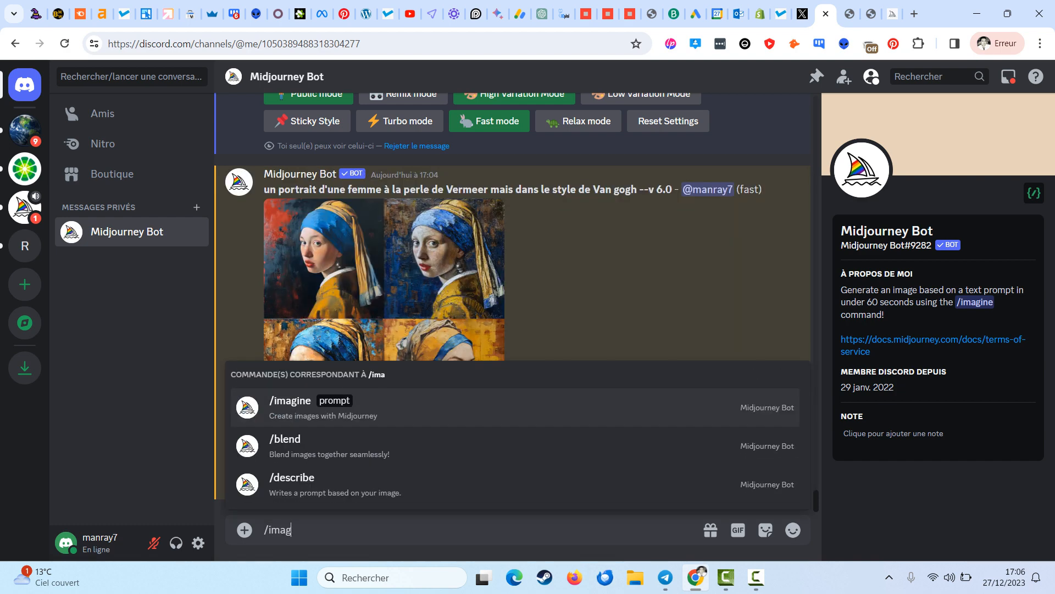
pyautogui.press('Tab')
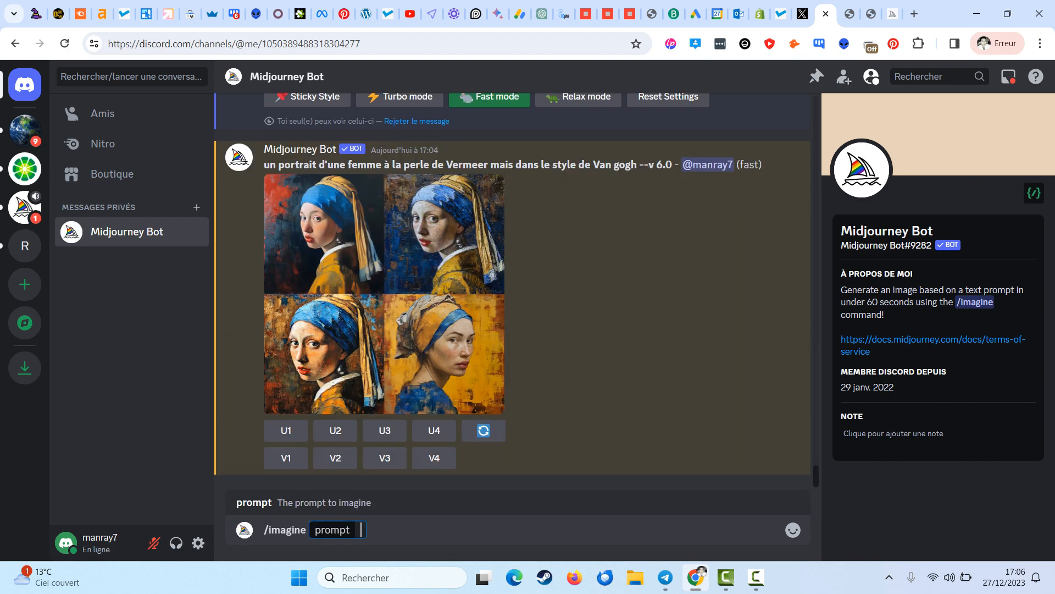
pyautogui.write('une image')
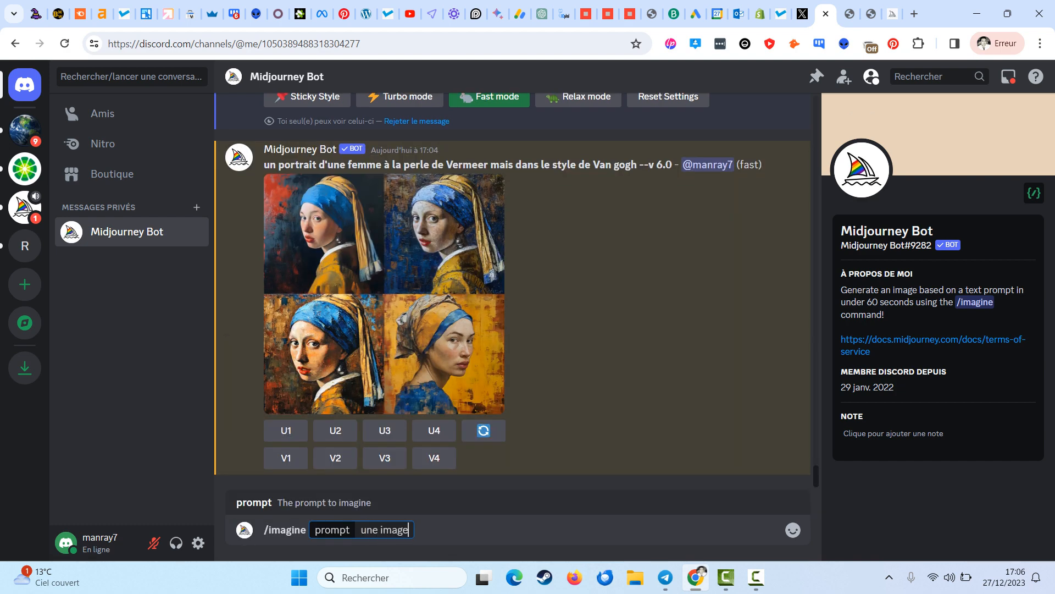
pyautogui.write(" d'un bar avec une")
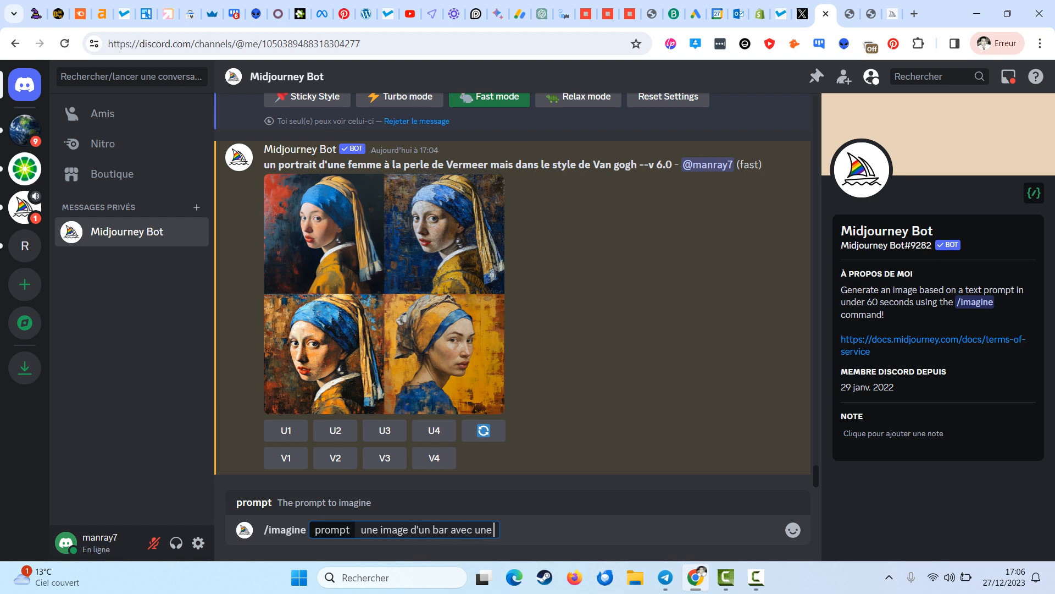
pyautogui.write(' enseigne en néon')
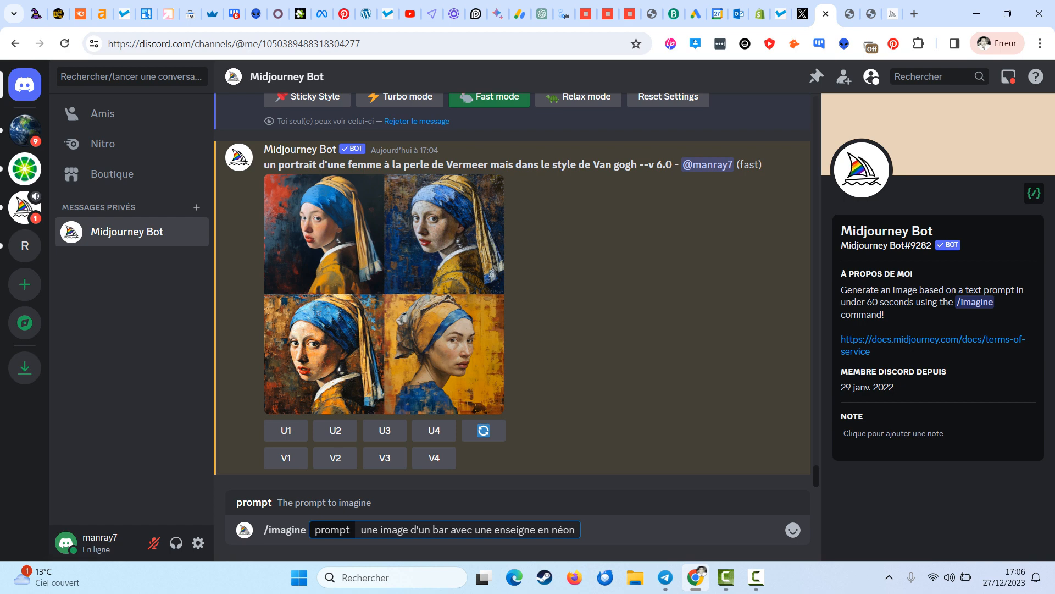
pyautogui.write(' où est écrit "')
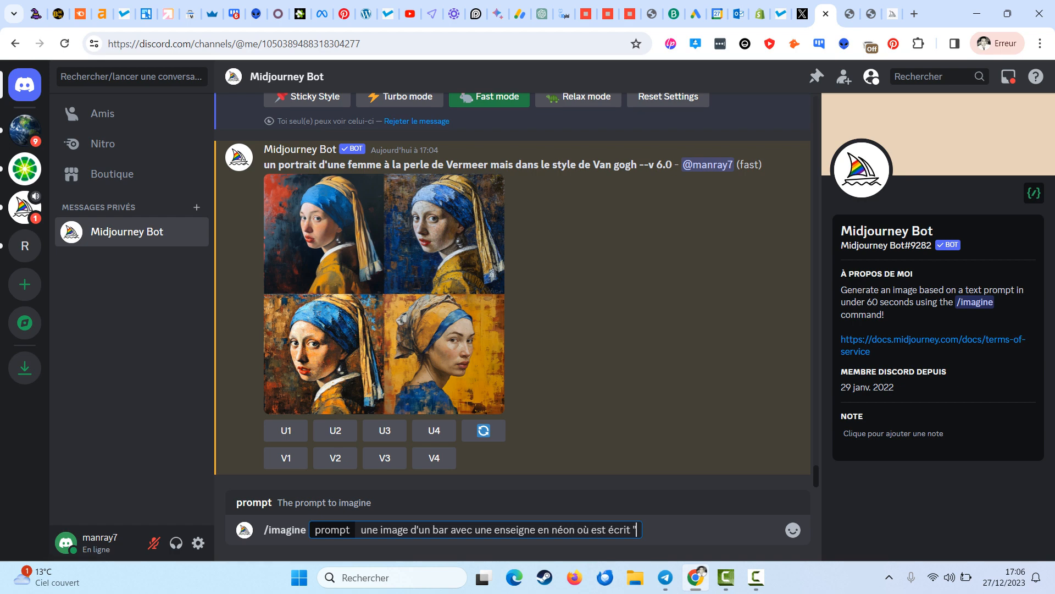
pyautogui.write('Speake')
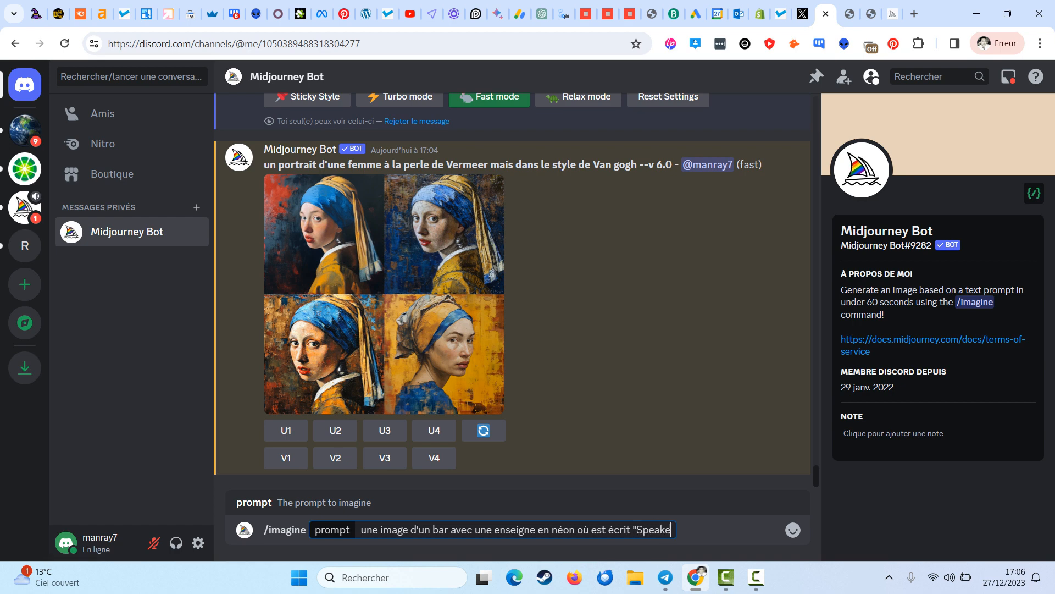
pyautogui.write('asy Bar"')
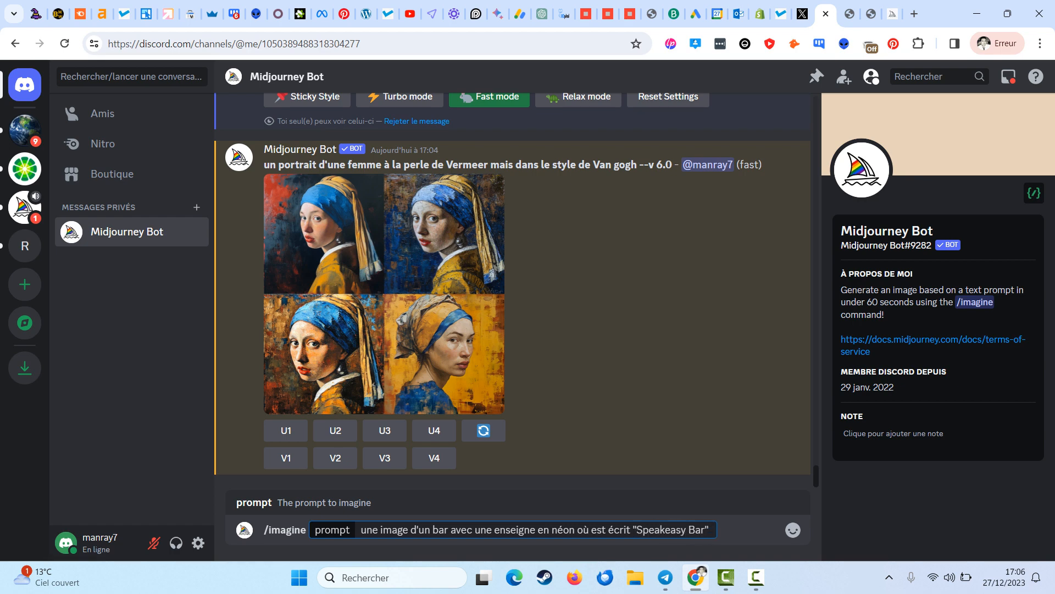
# - Extend the bar prompt with "et à l'entrée un barman barraqué avec un torchon sur l'épaule."
pyautogui.write(" et à l'entré")
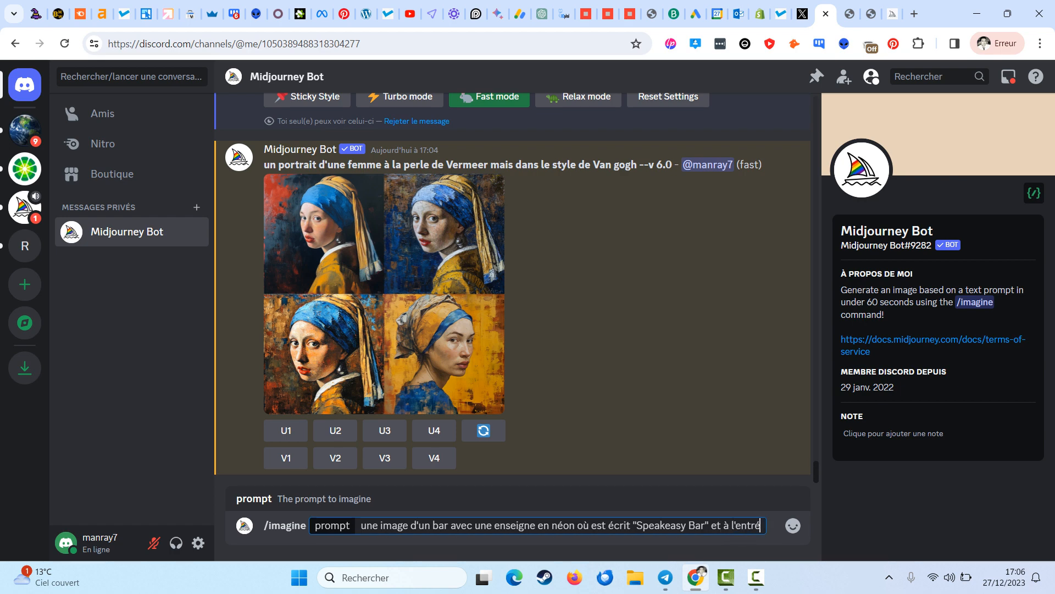
pyautogui.write('e un b')
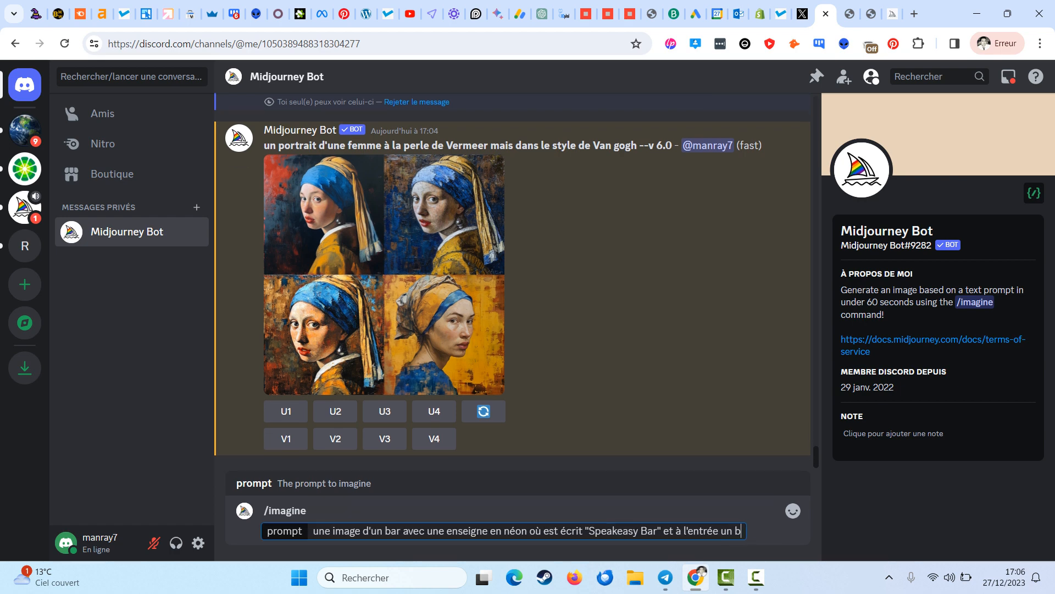
pyautogui.write('arman barraqué ')
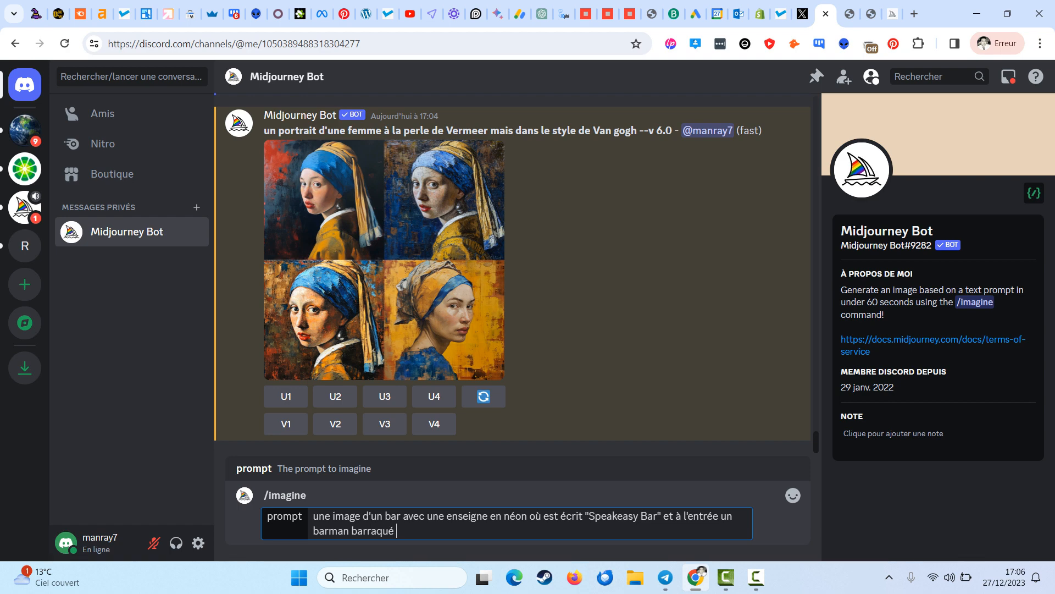
pyautogui.write("avec un torchon sur l'épaule.")
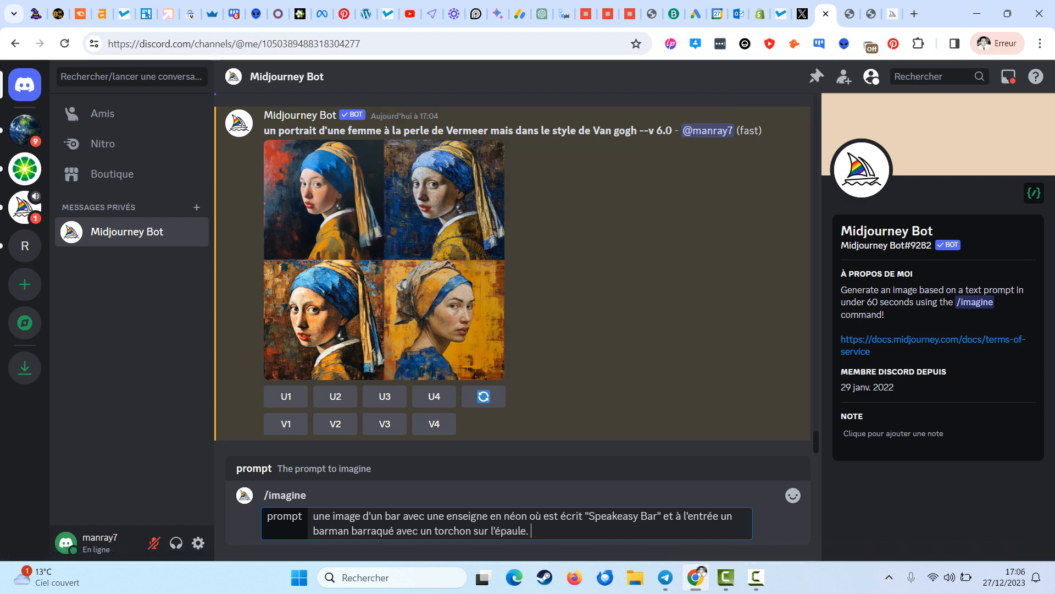
# - Complete the bar prompt with "Dans le style de quartier Bresson mais avec un côté space opéra" and submit it
pyautogui.write('Dans le style de quartier Bresson ')
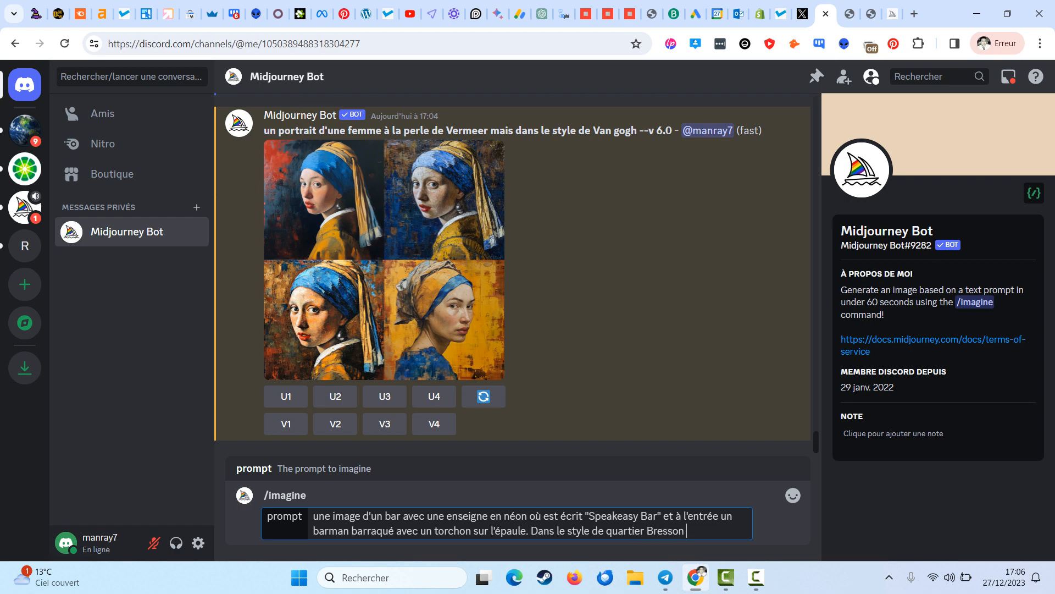
pyautogui.write('mais avec un côté')
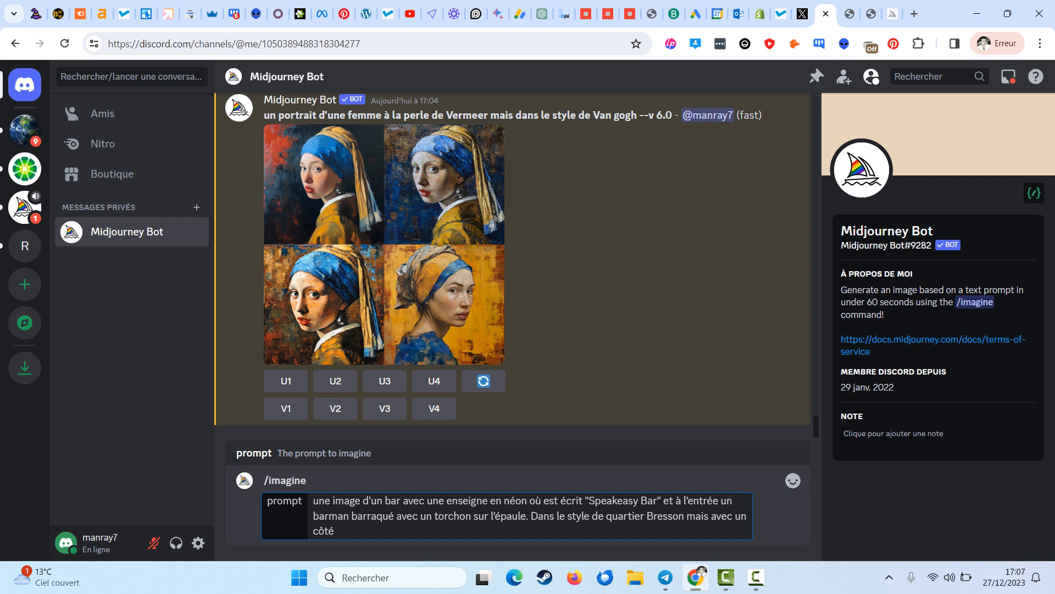
pyautogui.write(' space opéra')
pyautogui.press('Return')
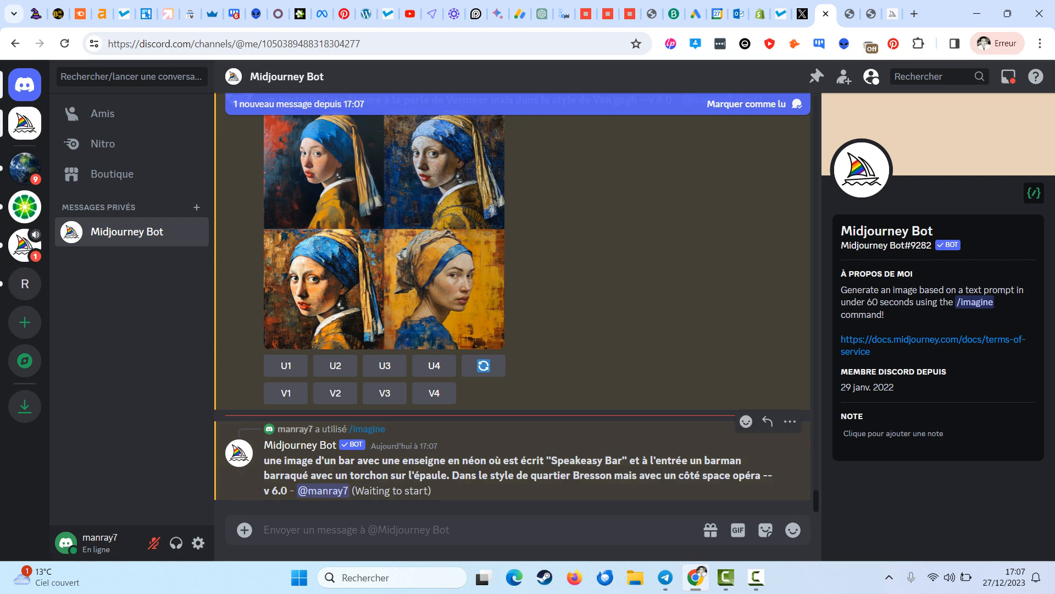
# - Enlarge the finished Speakeasy Bar grid and open its image in a new browser tab
pyautogui.scroll(1, 352, 385)
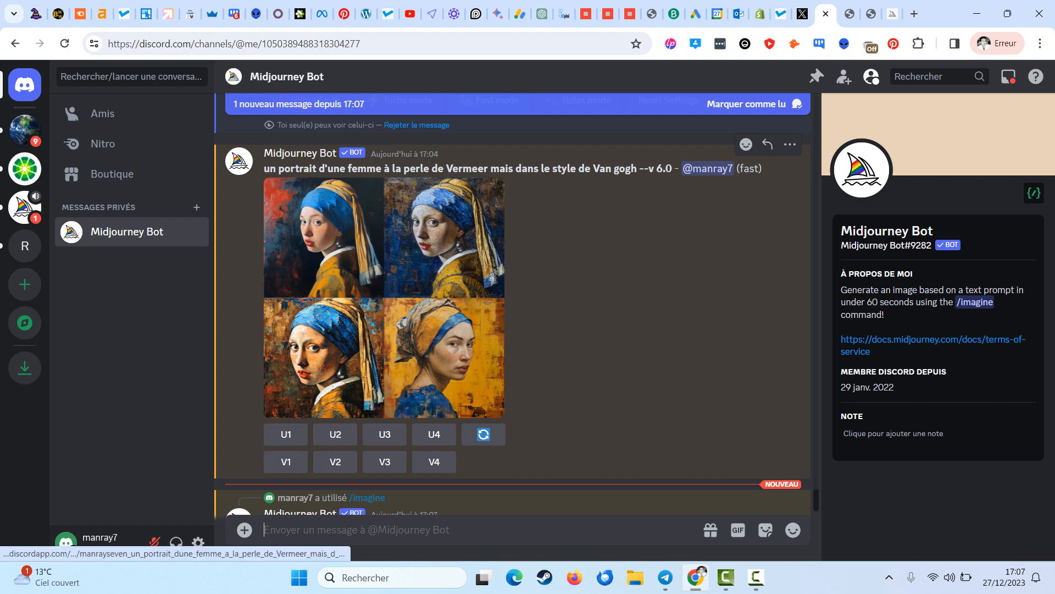
pyautogui.click(285, 462)
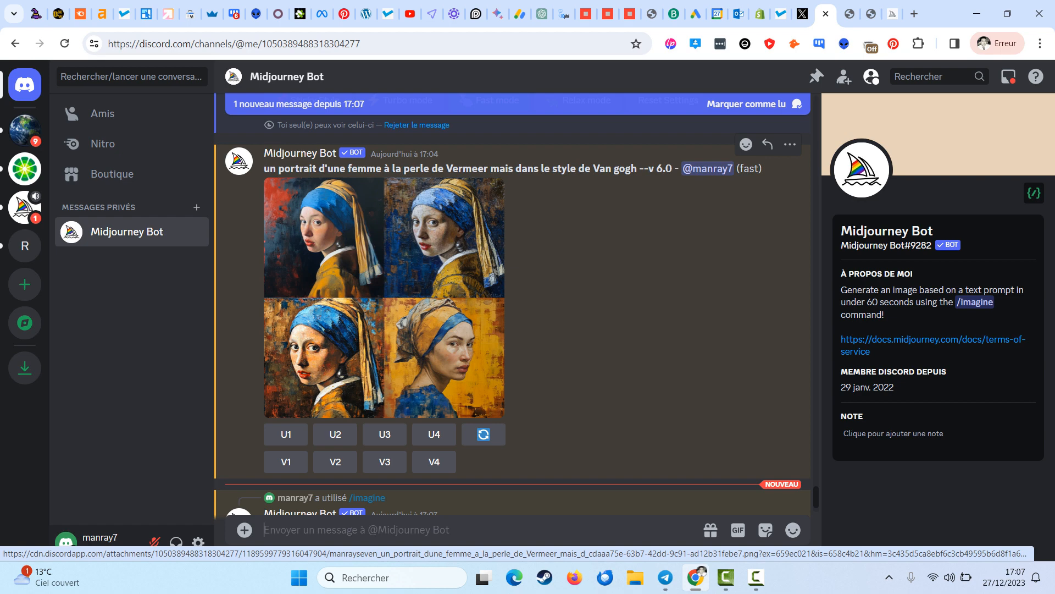
pyautogui.scroll(-4, 385, 330)
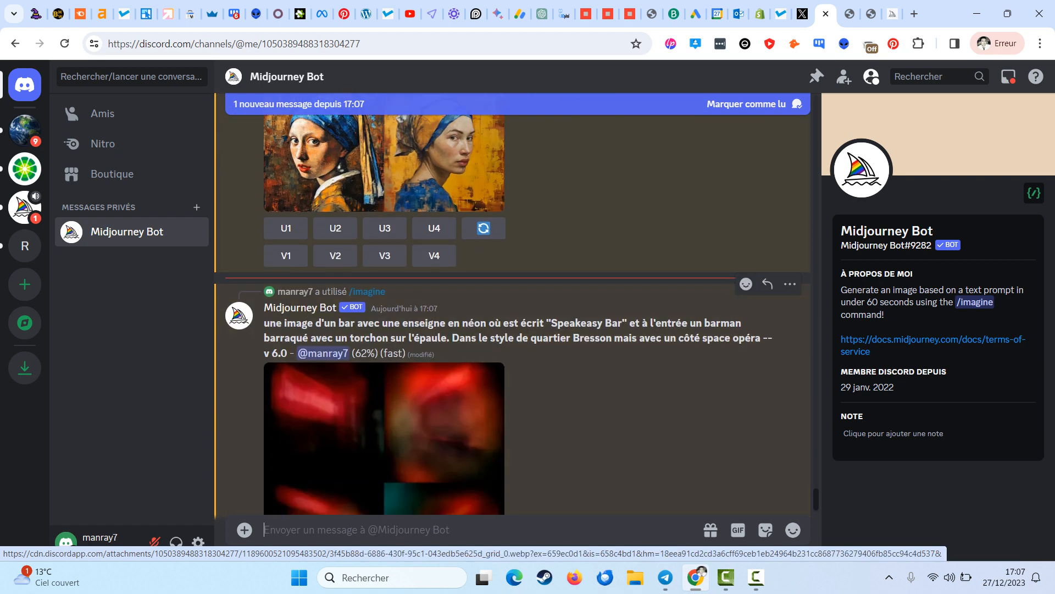
pyautogui.scroll(-2, 384, 329)
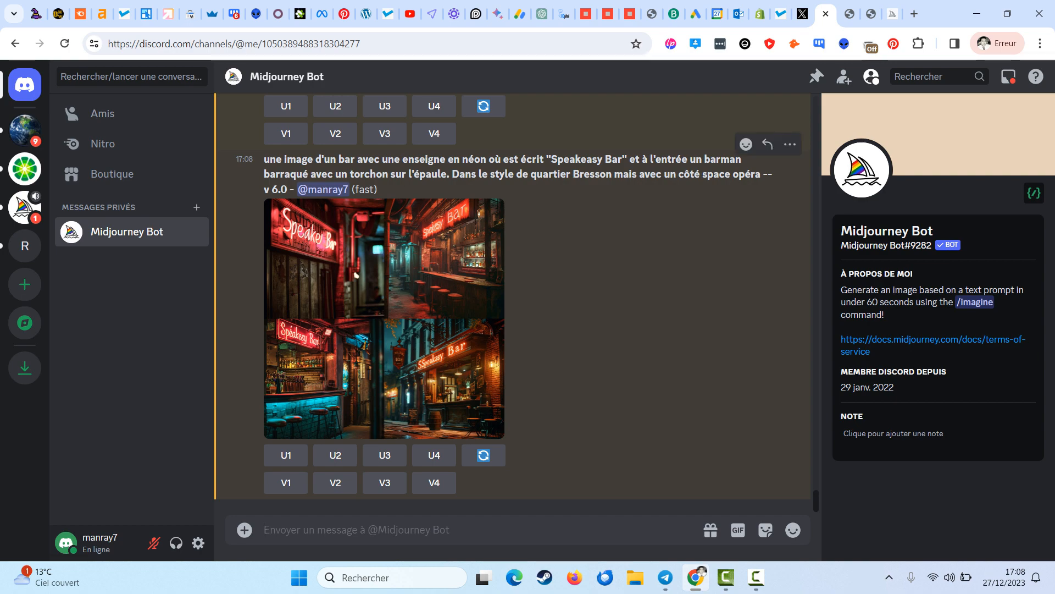
pyautogui.click(384, 318)
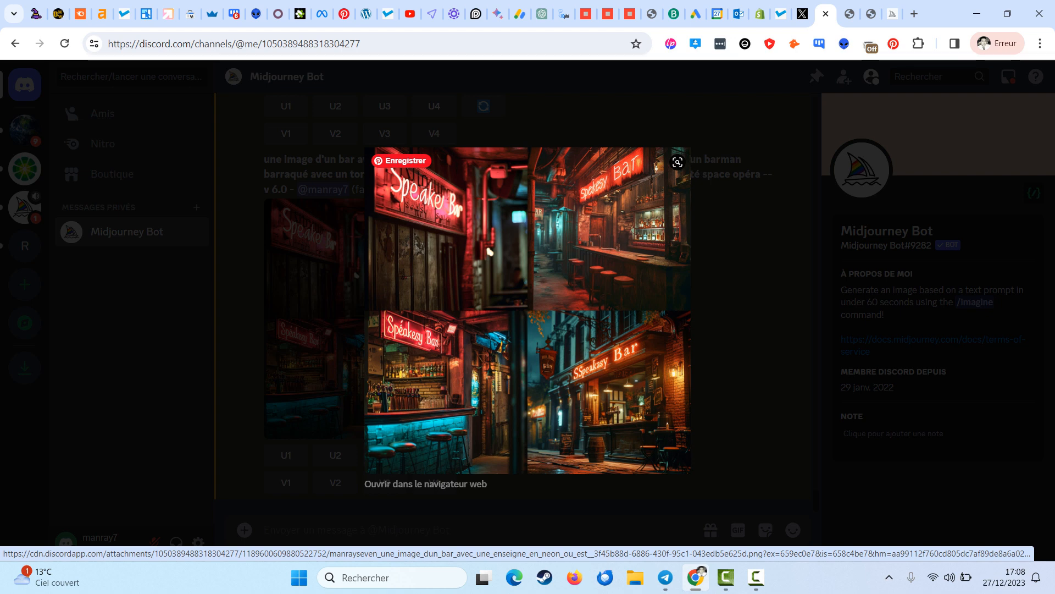
pyautogui.rightClick(494, 273)
pyautogui.click(549, 287)
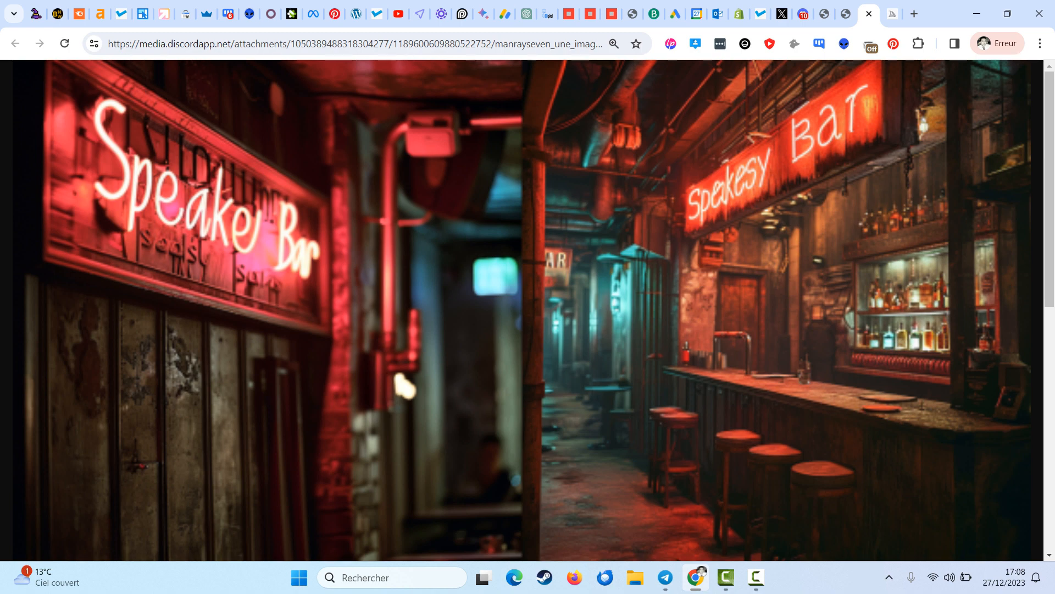
# - Examine the neon lettering and scene details in all four full-size Speakeasy Bar images
pyautogui.scroll(-4, 522, 311)
pyautogui.scroll(3, 523, 311)
pyautogui.scroll(-3, 522, 311)
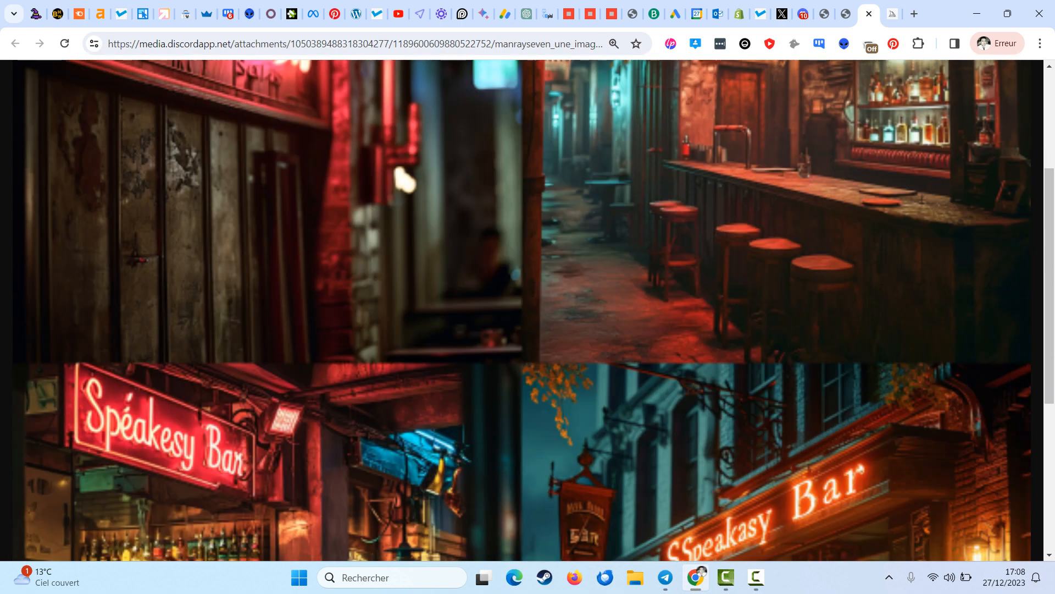
pyautogui.scroll(-2, 522, 310)
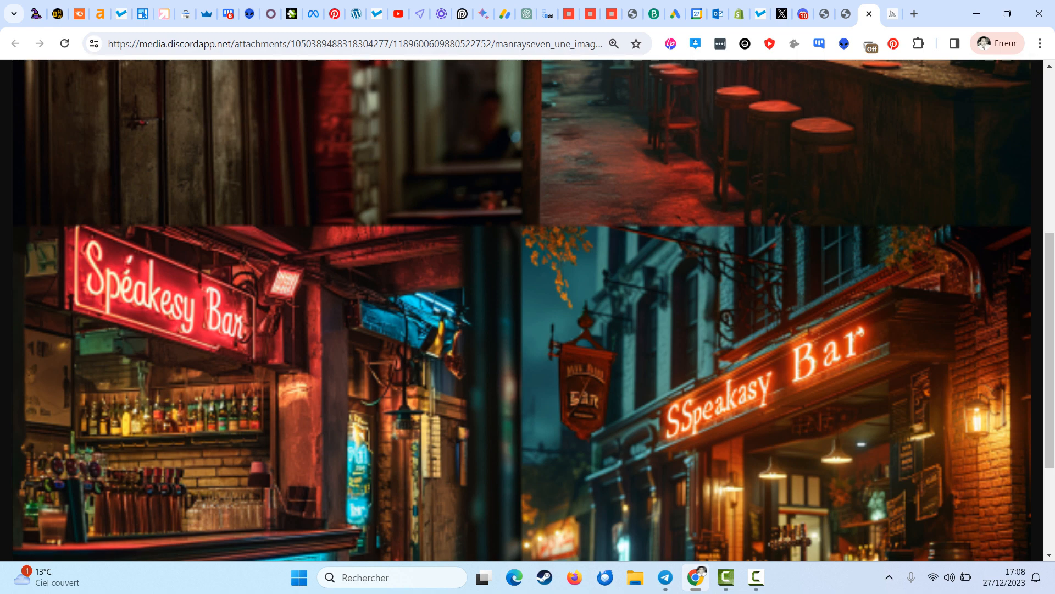
pyautogui.scroll(5, 523, 311)
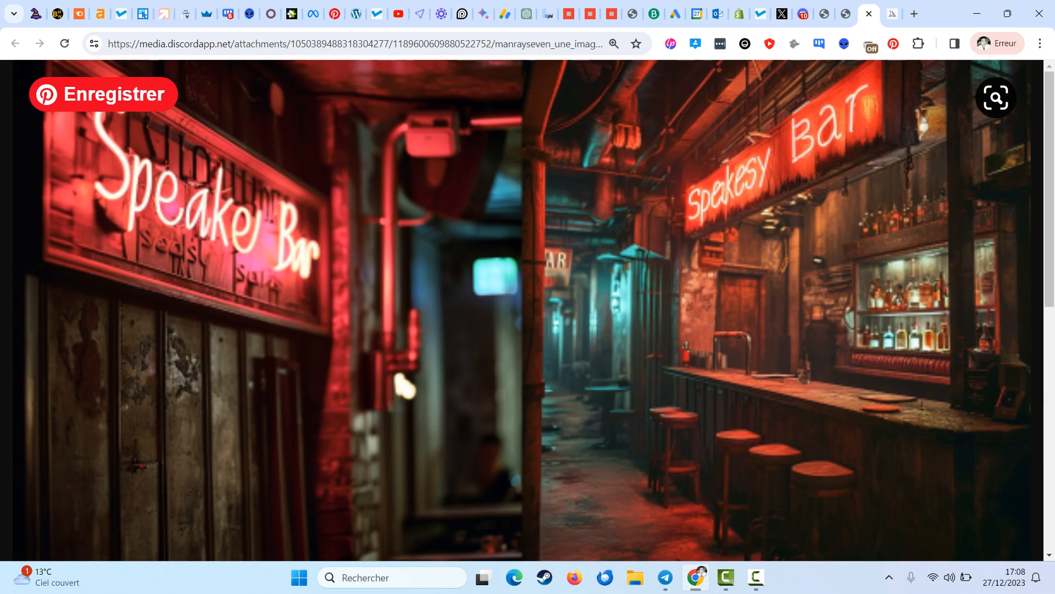
pyautogui.scroll(-5, 522, 310)
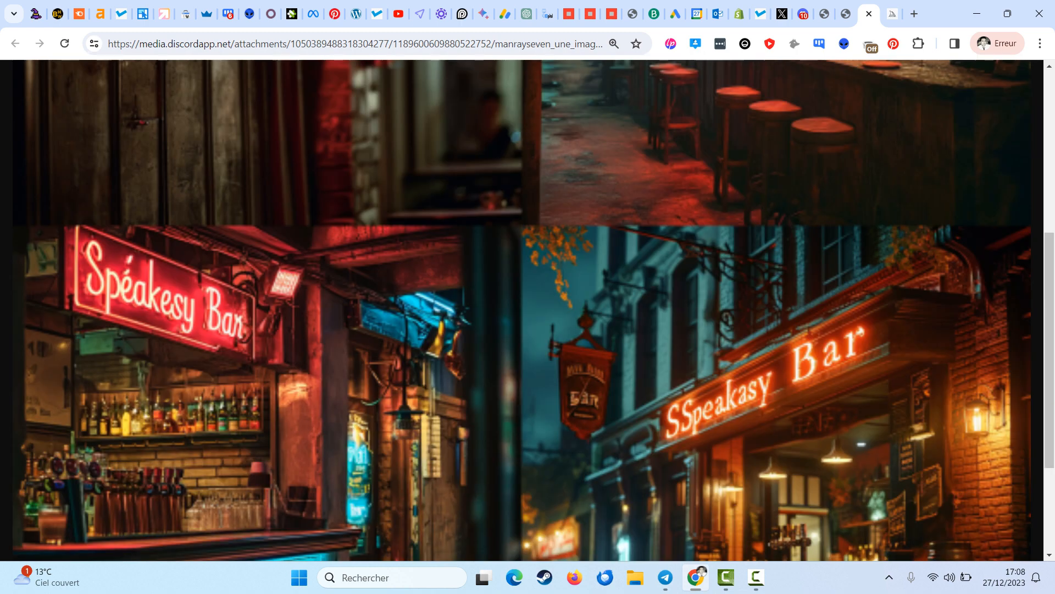
pyautogui.scroll(-3, 522, 310)
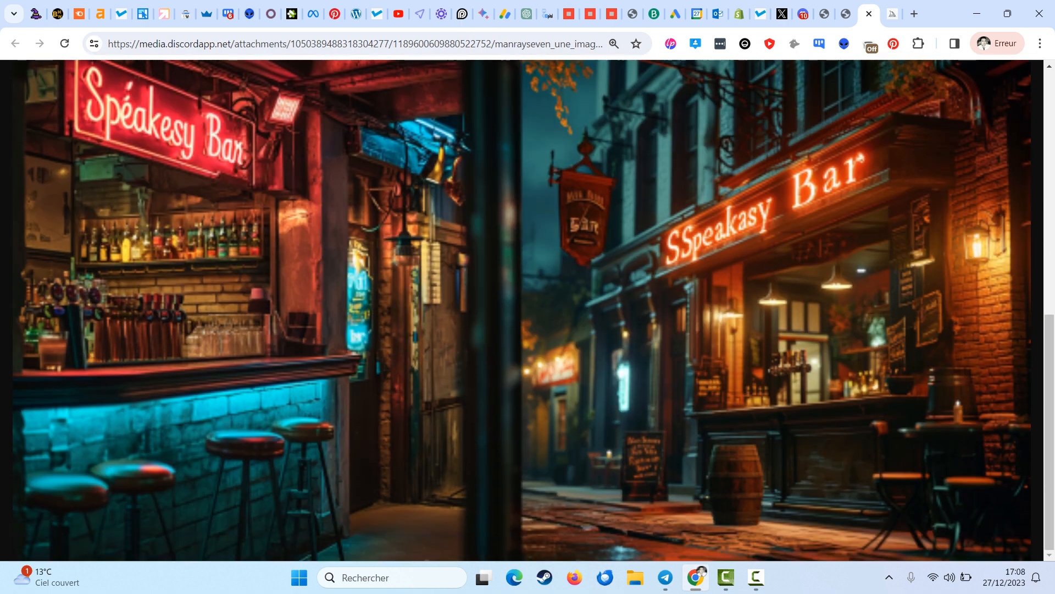
pyautogui.scroll(7, 522, 311)
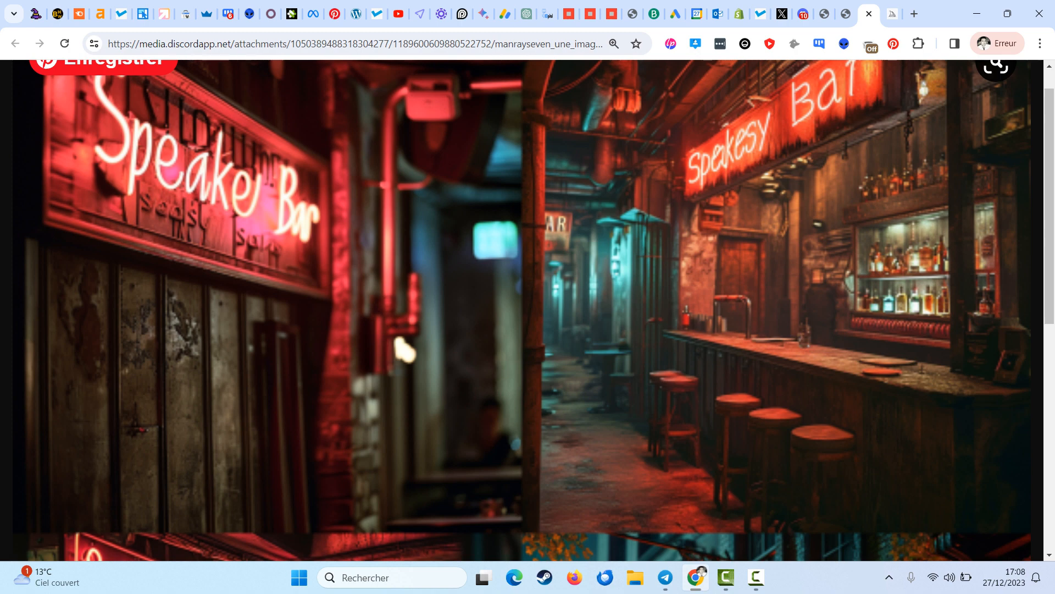
pyautogui.scroll(1, 522, 311)
pyautogui.scroll(-8, 522, 310)
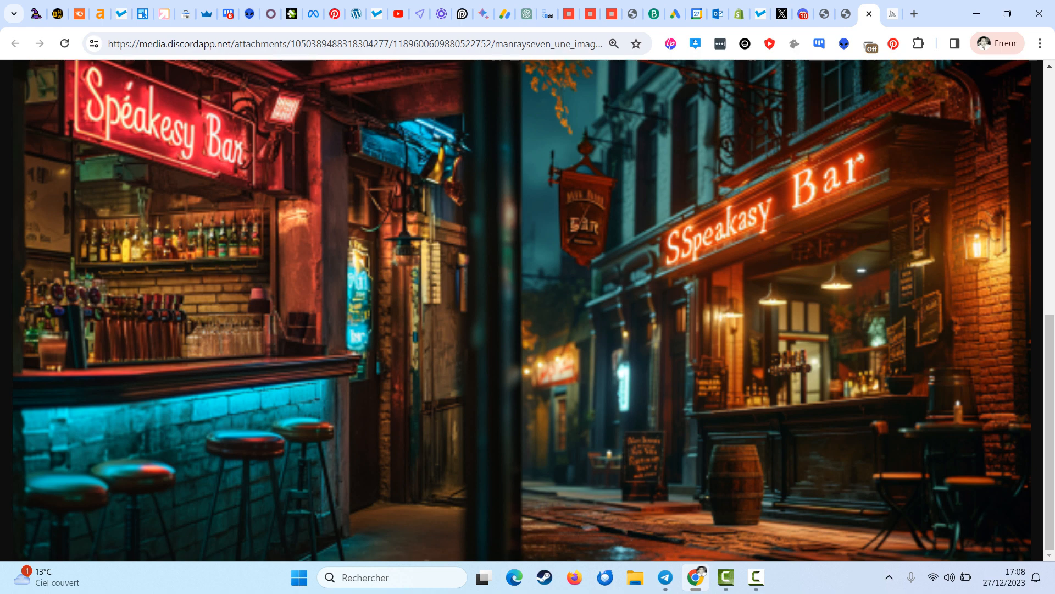
pyautogui.scroll(5, 523, 310)
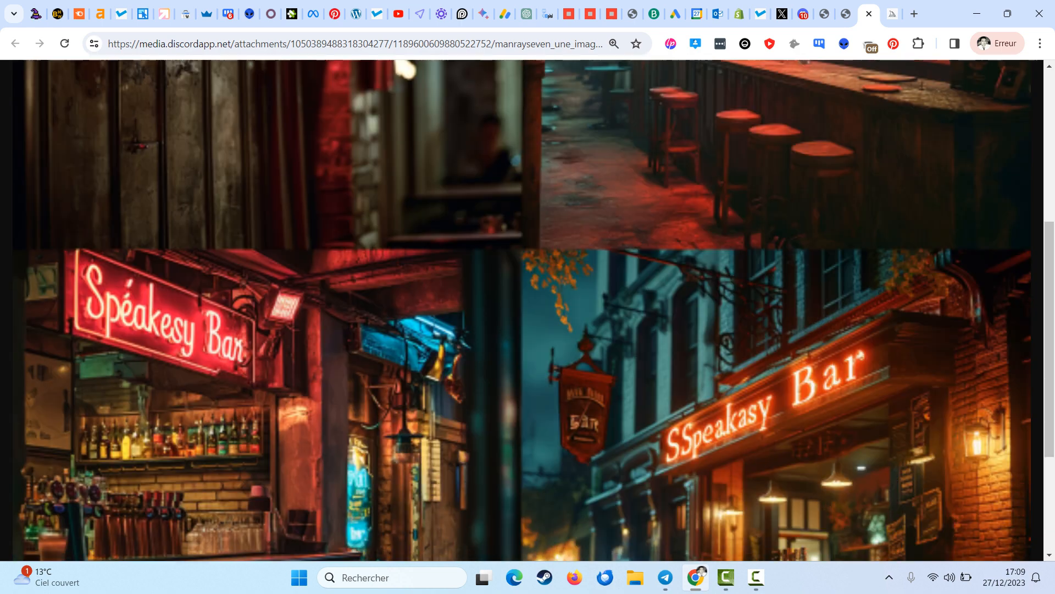
pyautogui.scroll(-2, 522, 310)
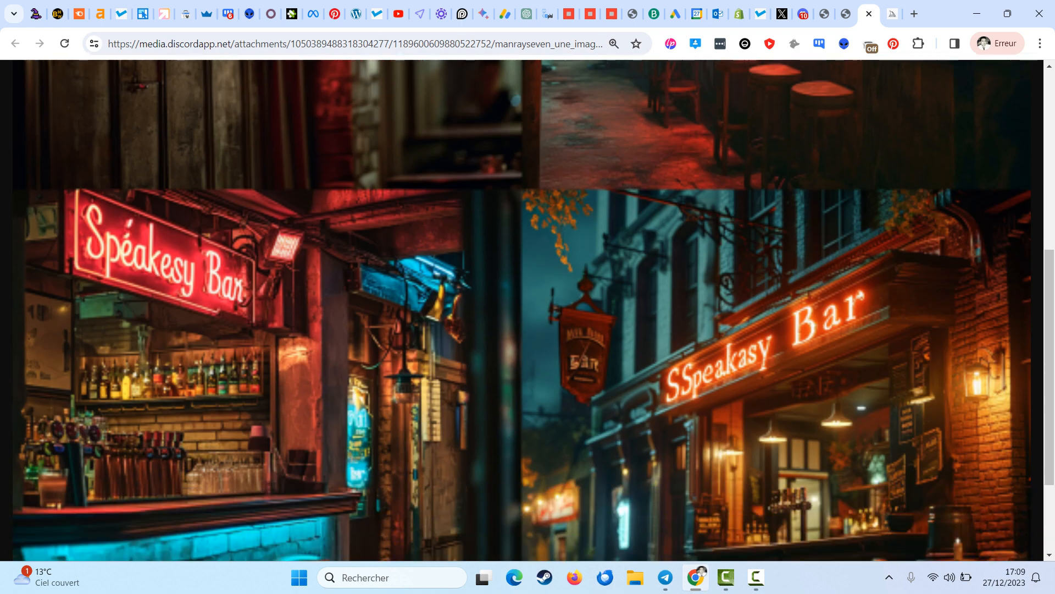
# - Search Google Images for "arménien lettres" in a new tab, preview the ACAM alphabet result, and close the tab
pyautogui.click(914, 14)
pyautogui.write('ar')
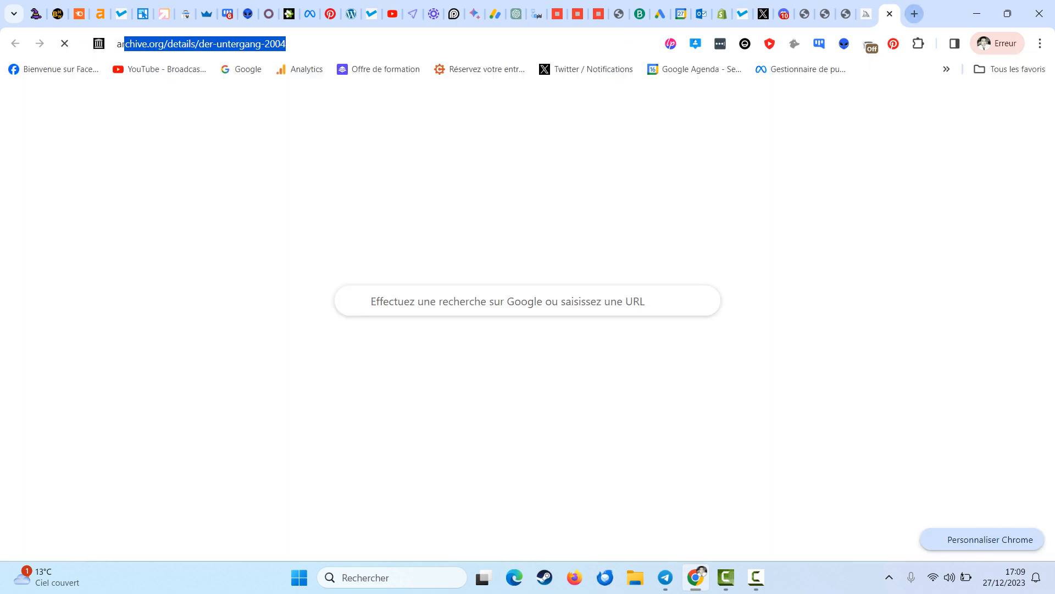
pyautogui.write('ménien lettres')
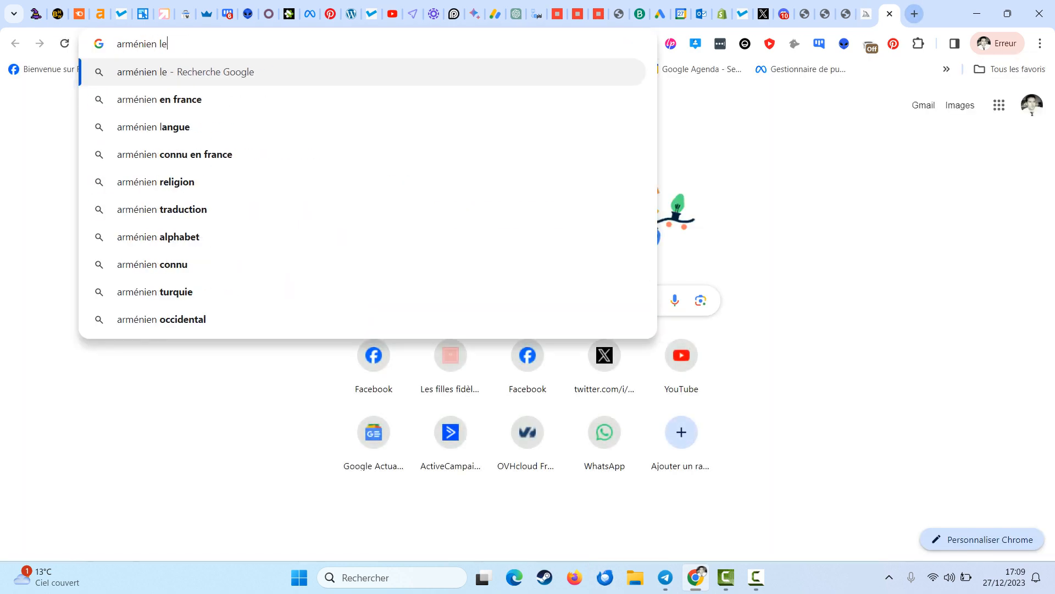
pyautogui.press('Return')
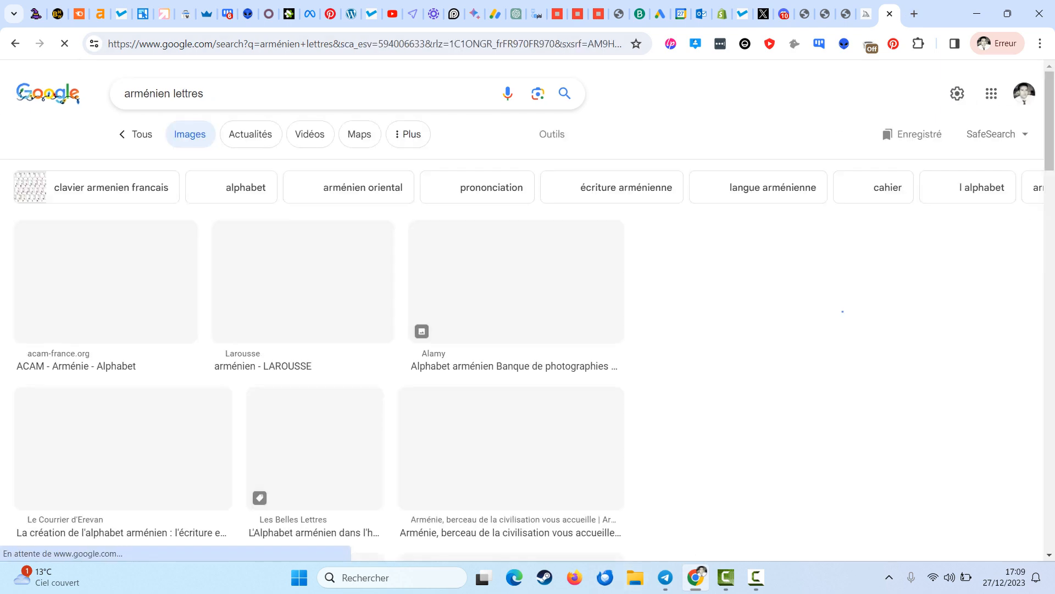
pyautogui.click(106, 272)
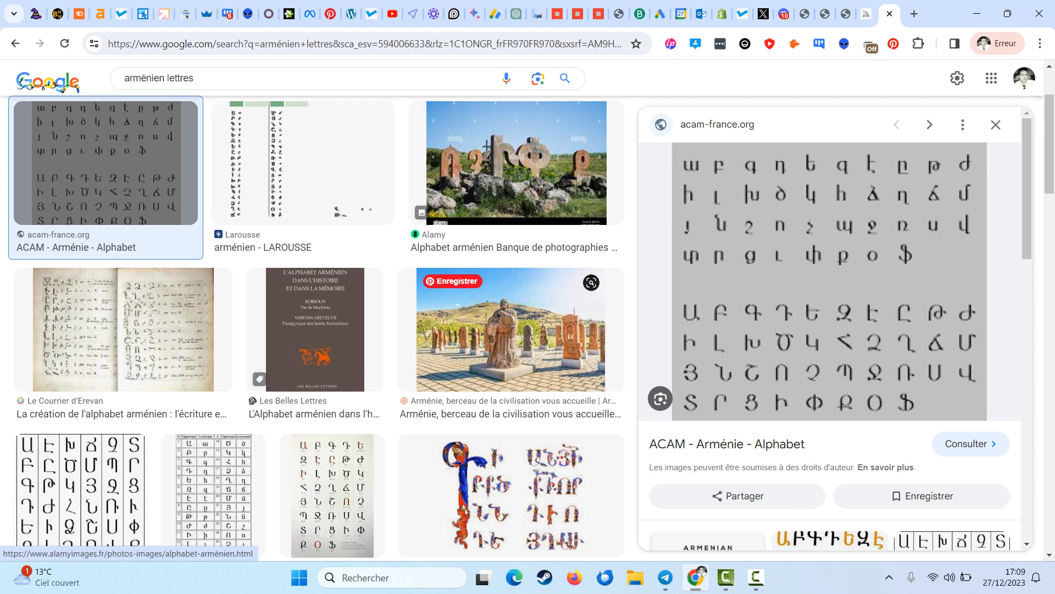
pyautogui.click(890, 14)
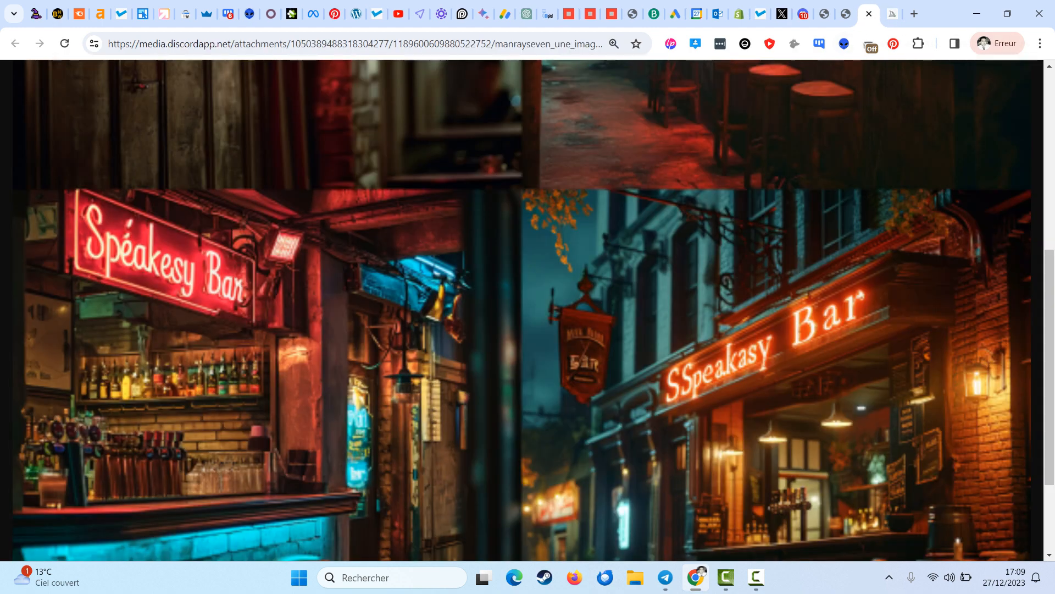
# - Return to the Midjourney Bot chat and select the earlier prompt "a shiba in a field of red flowers in the style of Monet"
pyautogui.scroll(8, 528, 308)
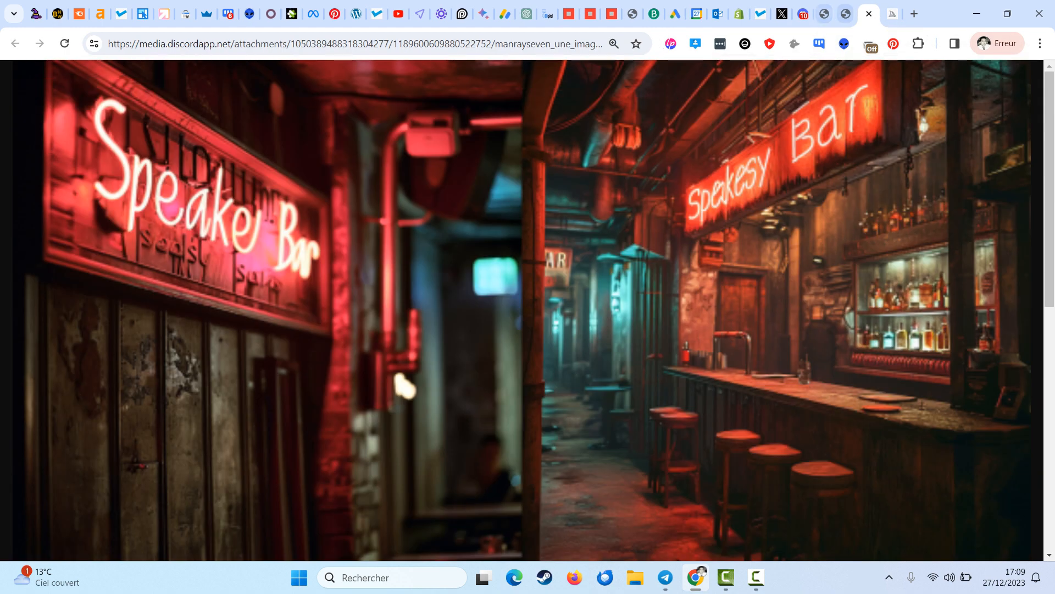
pyautogui.click(845, 14)
pyautogui.click(825, 14)
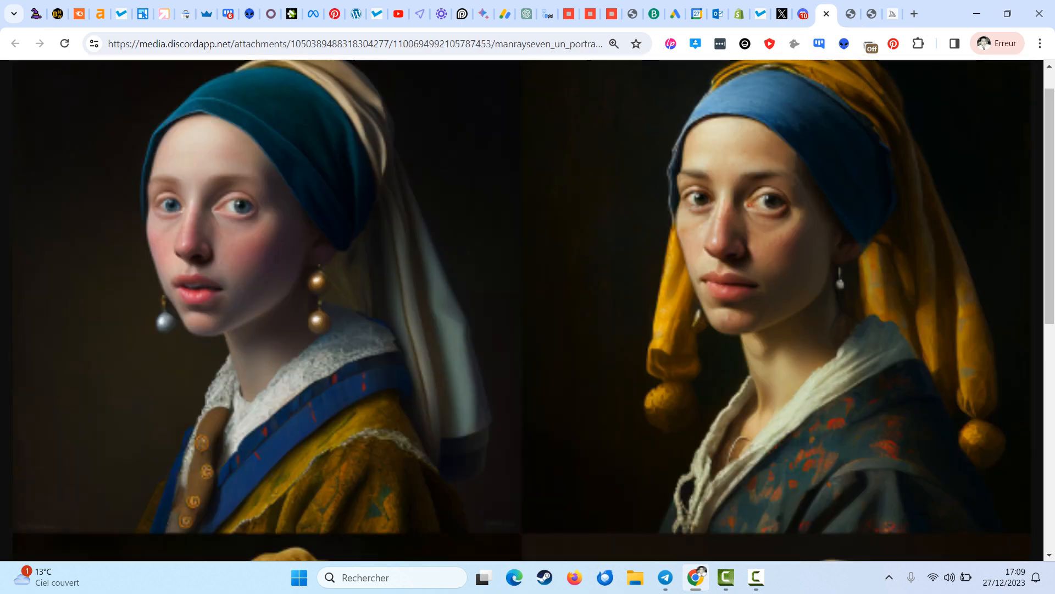
pyautogui.click(805, 14)
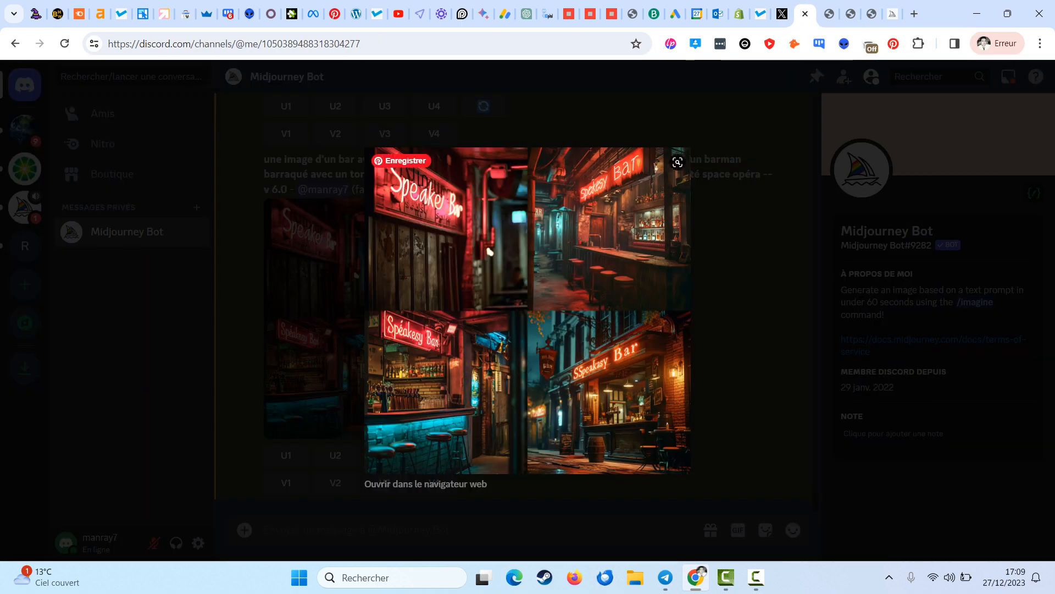
pyautogui.press('Escape')
pyautogui.scroll(7, 489, 252)
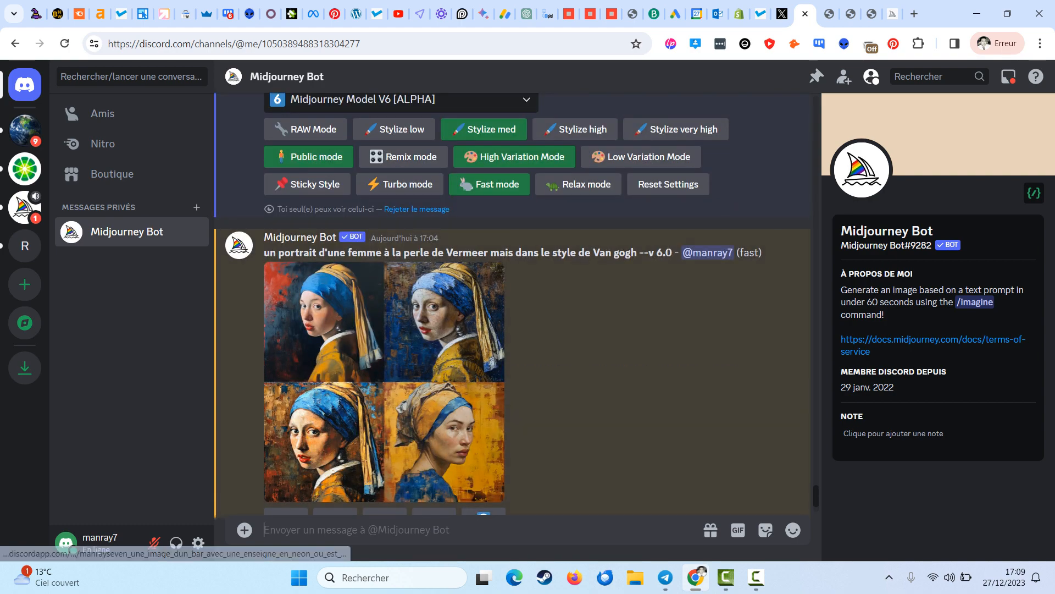
pyautogui.scroll(10, 511, 305)
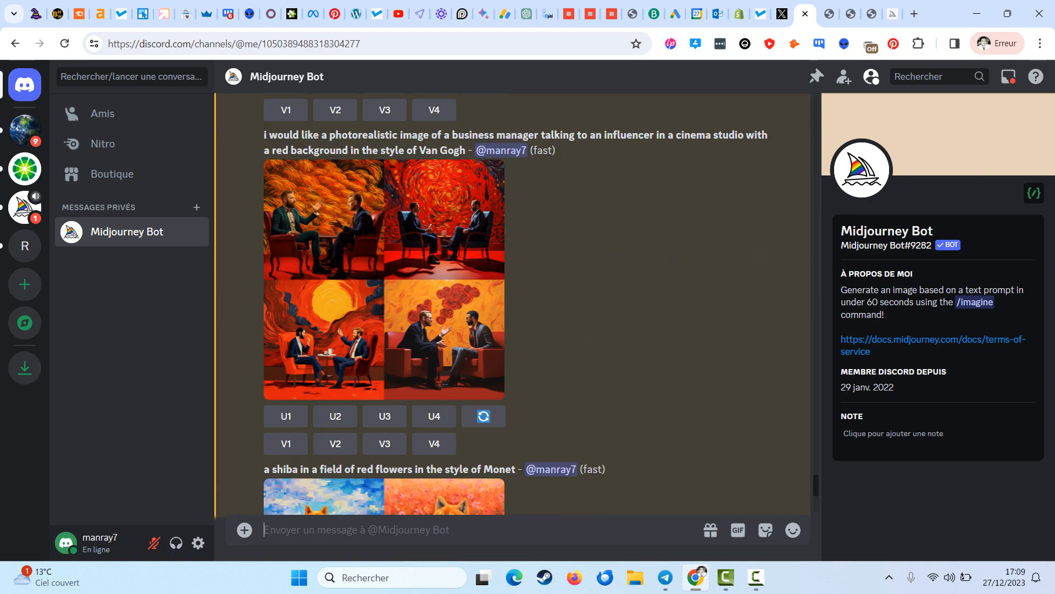
pyautogui.scroll(-3, 512, 303)
pyautogui.moveTo(263, 331)
pyautogui.mouseDown()
pyautogui.moveTo(605, 332)
pyautogui.moveTo(263, 331)
pyautogui.mouseUp()
pyautogui.click(606, 332)
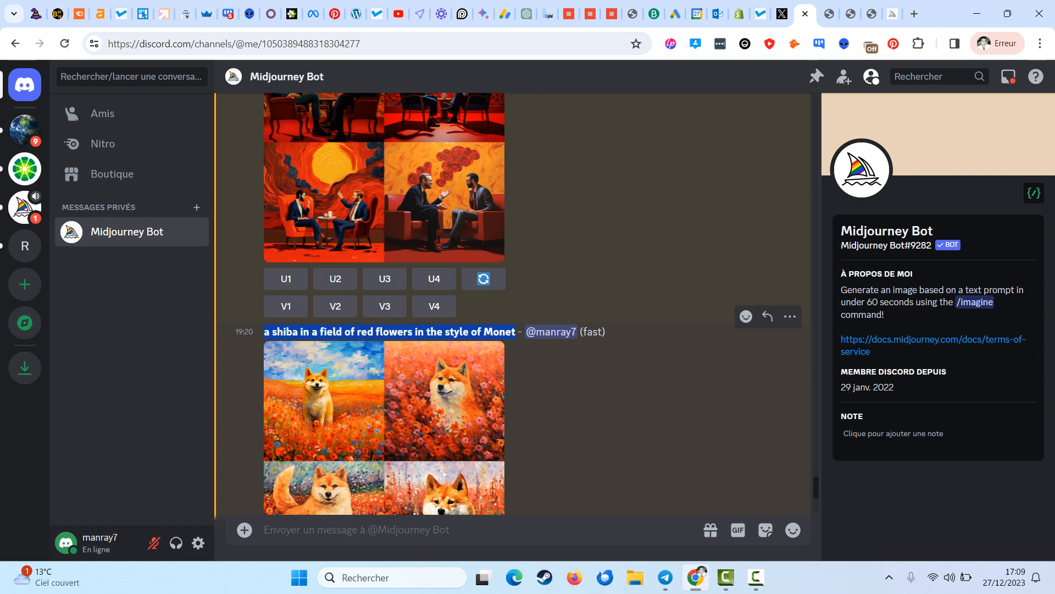
# - Submit an /imagine prompt reading "a shiba in a field of red flowers in the style of Monet"
pyautogui.scroll(5, 511, 305)
pyautogui.scroll(-6, 511, 305)
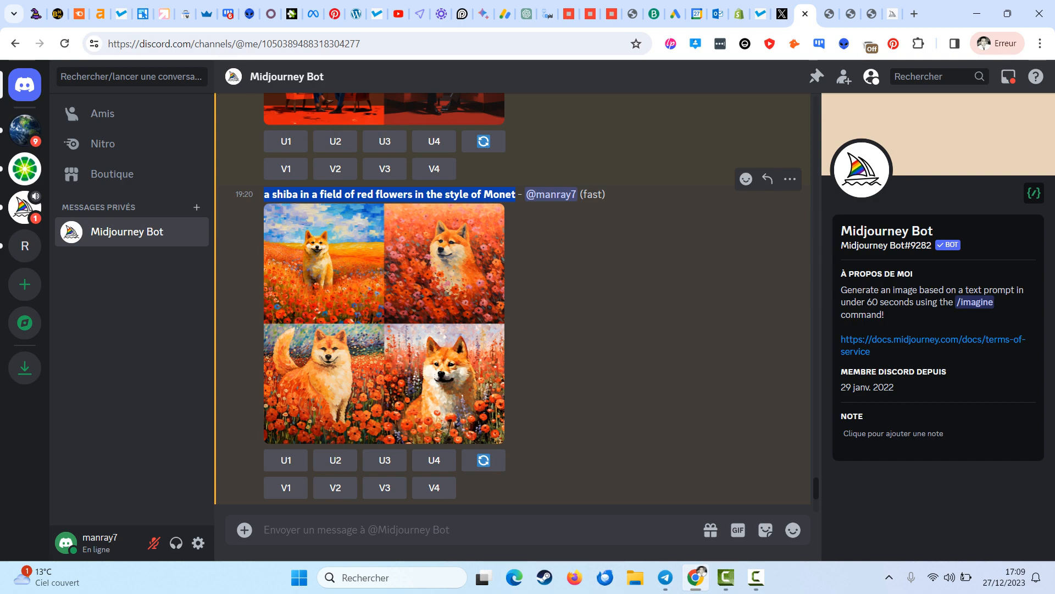
pyautogui.scroll(6, 511, 305)
pyautogui.scroll(-3, 511, 305)
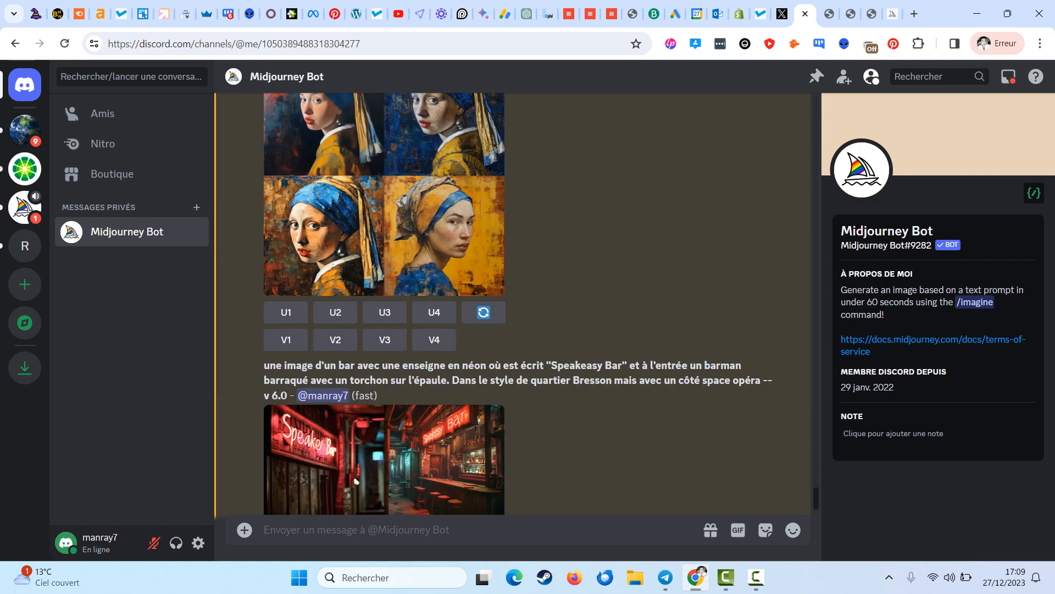
pyautogui.write('/imagine')
pyautogui.press('Tab')
pyautogui.write('a shiba in a field of red flowers in the style of Monet')
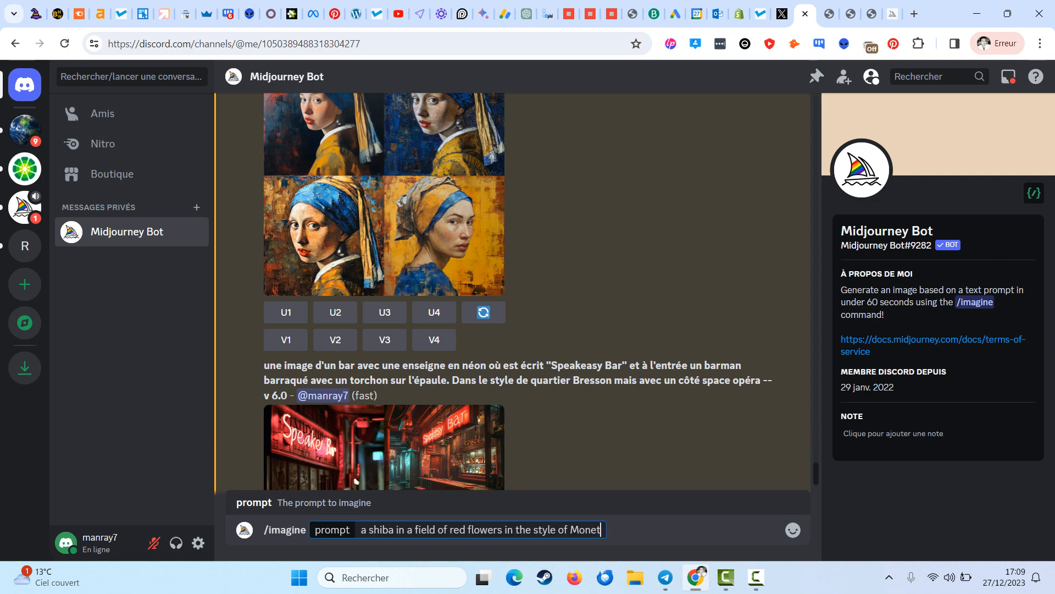
pyautogui.press('Return')
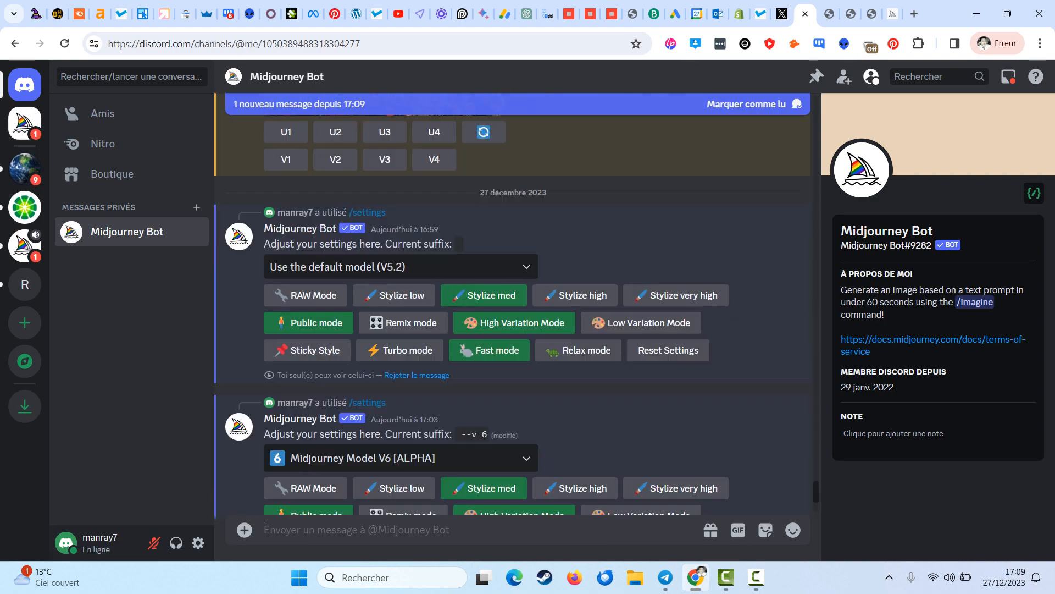
# - Enlarge the earlier Monet-style shiba grid, and examine the full-size Speakeasy Bar image grid at 150% zoom
pyautogui.click(385, 275)
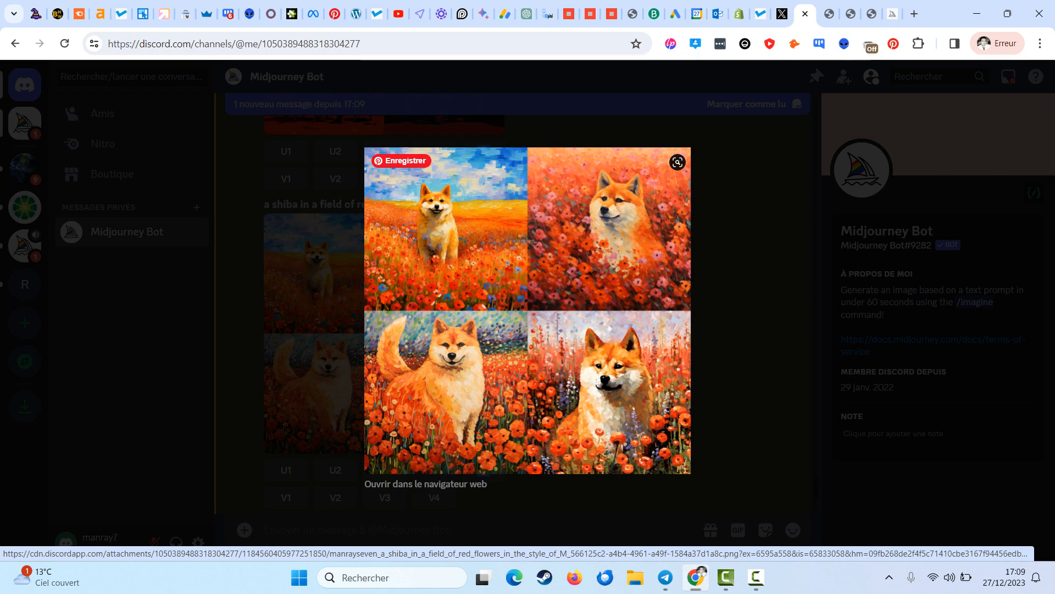
pyautogui.click(829, 14)
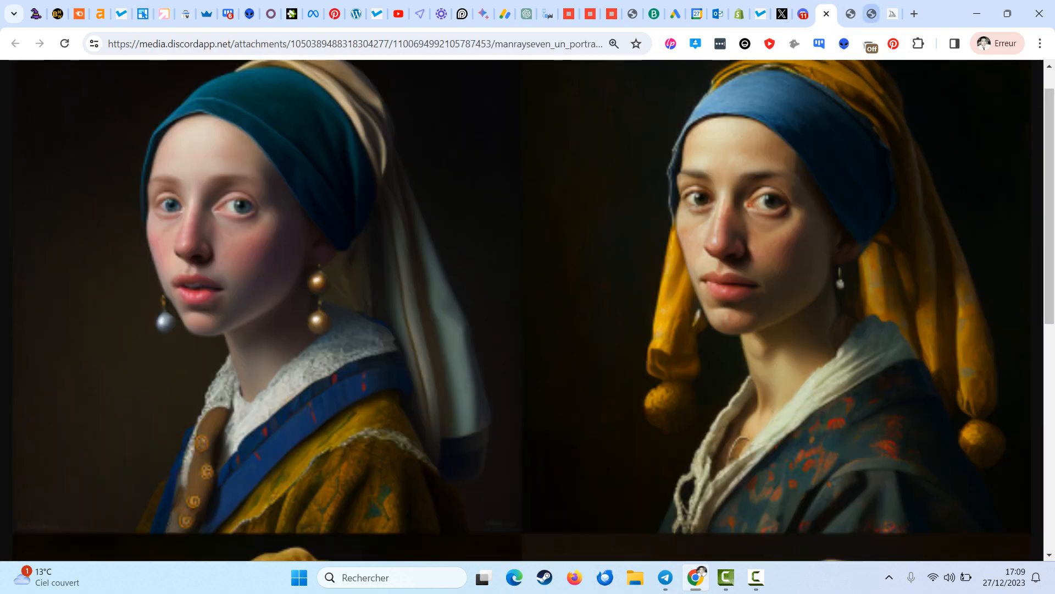
pyautogui.click(871, 13)
pyautogui.hotkey('ctrl', '-')
pyautogui.hotkey('ctrl', '-')
pyautogui.hotkey('ctrl', '-')
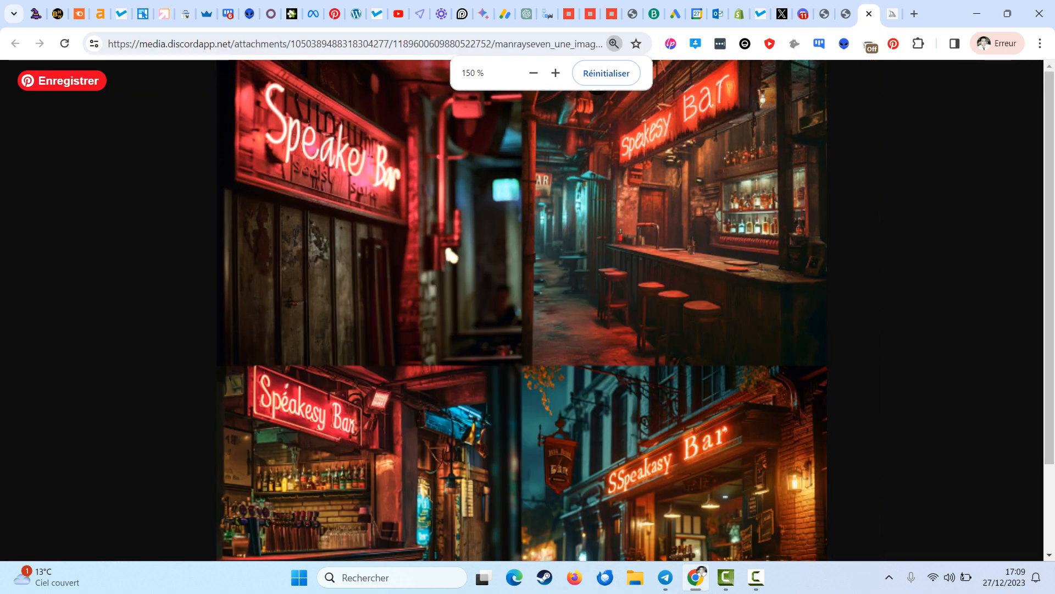
pyautogui.scroll(-2, 522, 308)
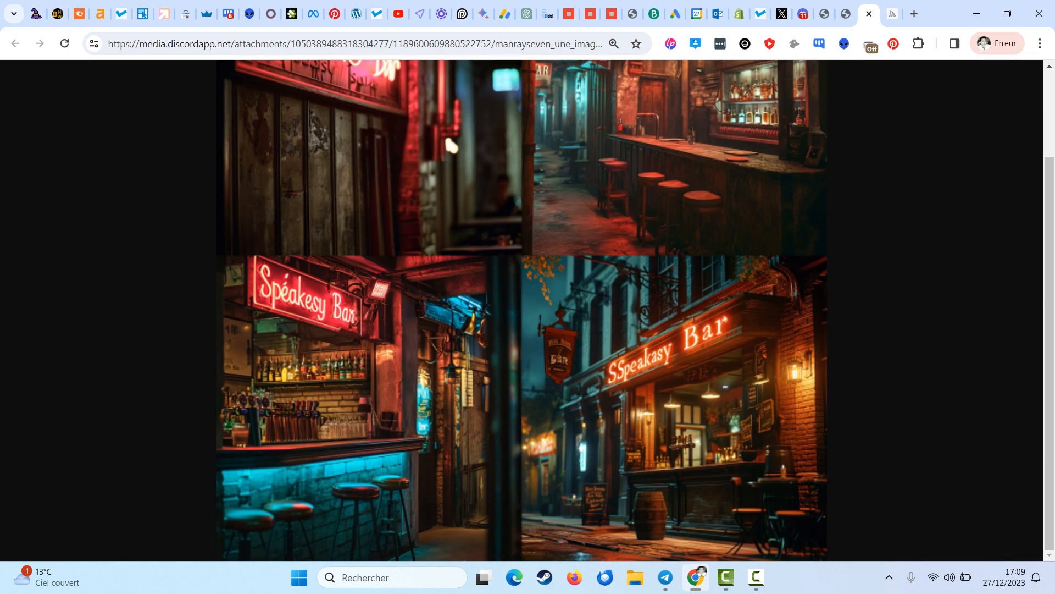
pyautogui.scroll(2, 522, 310)
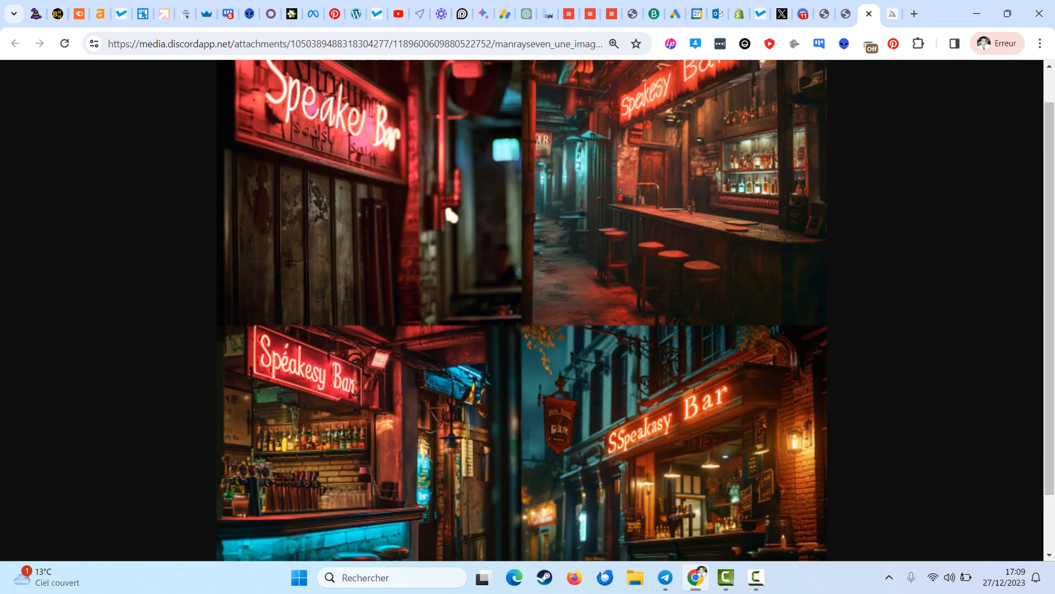
pyautogui.scroll(-2, 522, 310)
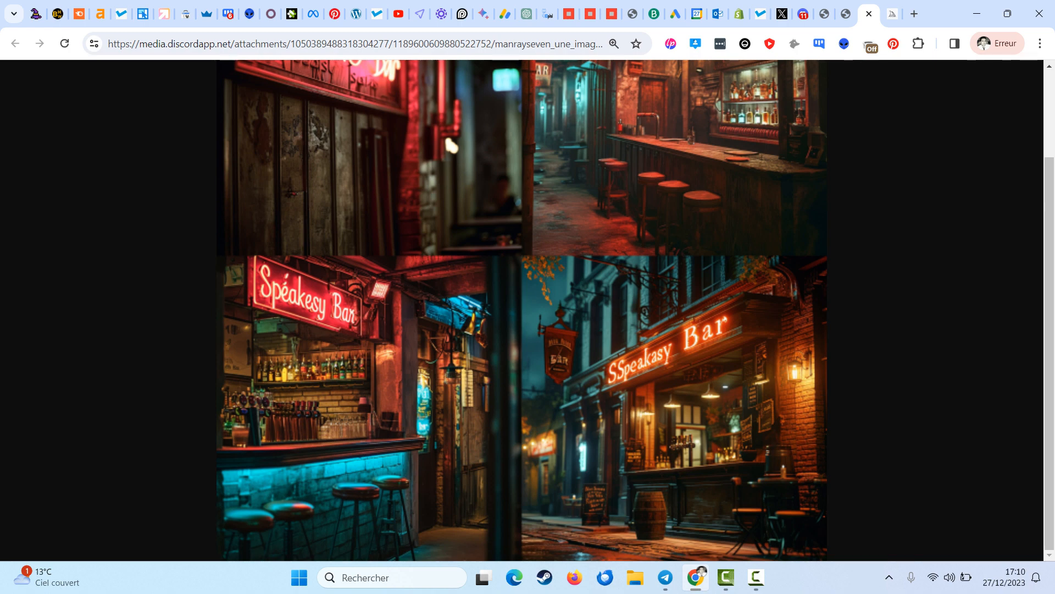
pyautogui.scroll(2, 522, 310)
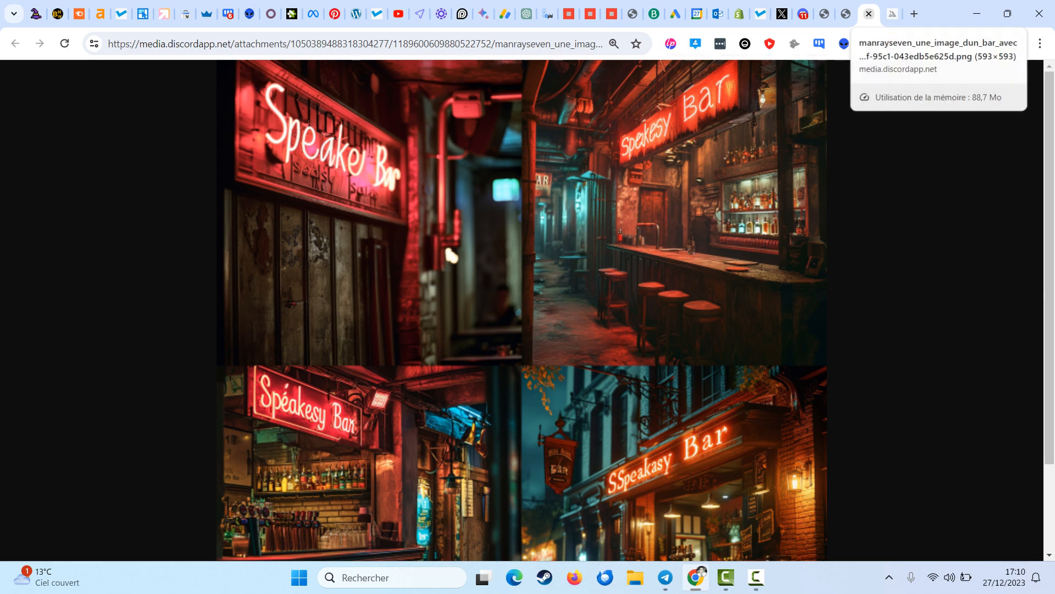
# - Return to the Midjourney Bot chat and request variations of the third image in the Speakeasy Bar grid
pyautogui.click(803, 13)
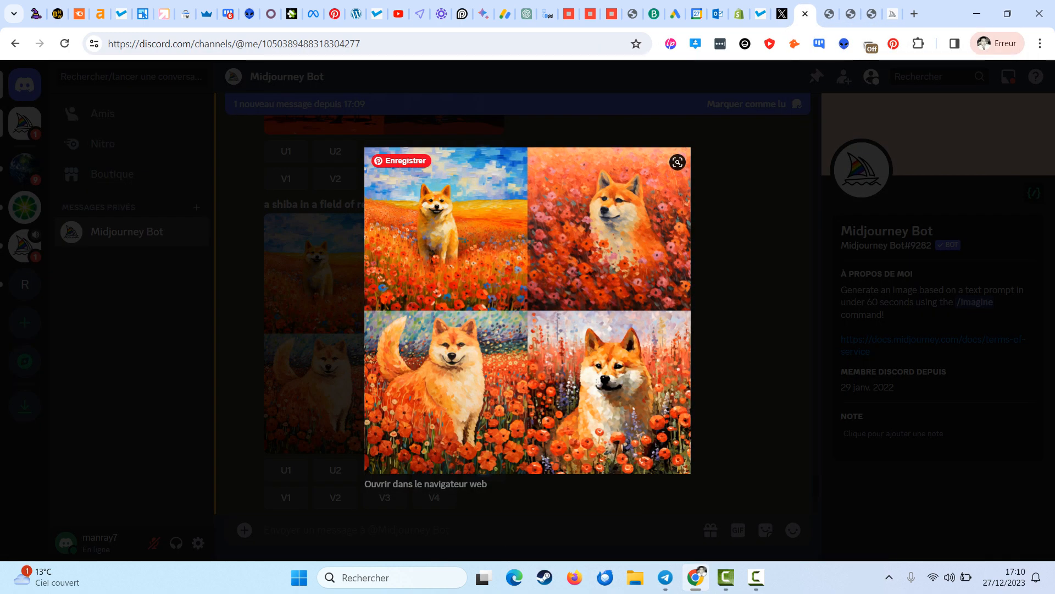
pyautogui.press('Escape')
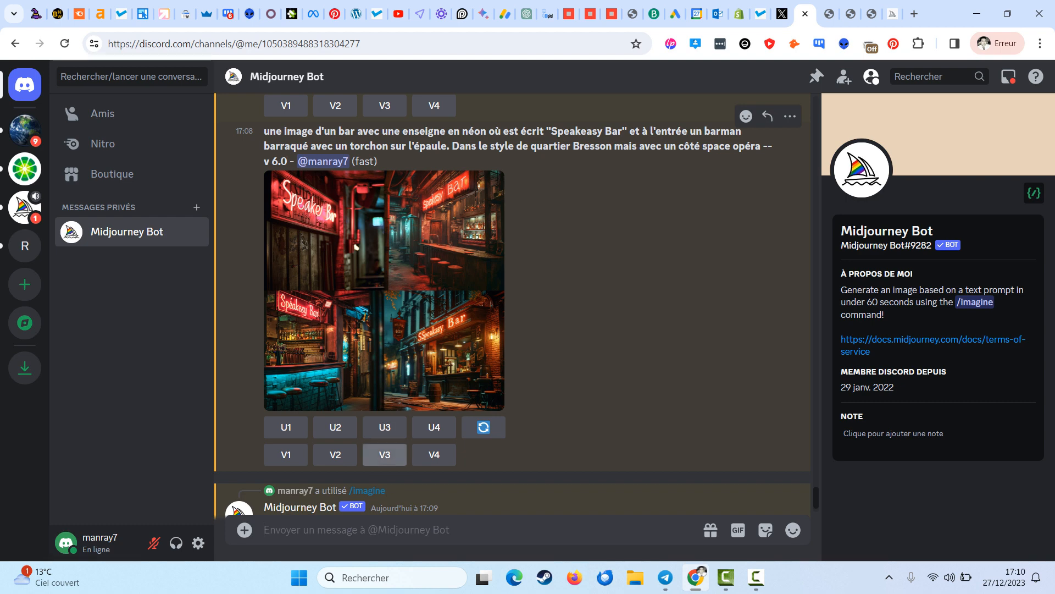
pyautogui.click(385, 454)
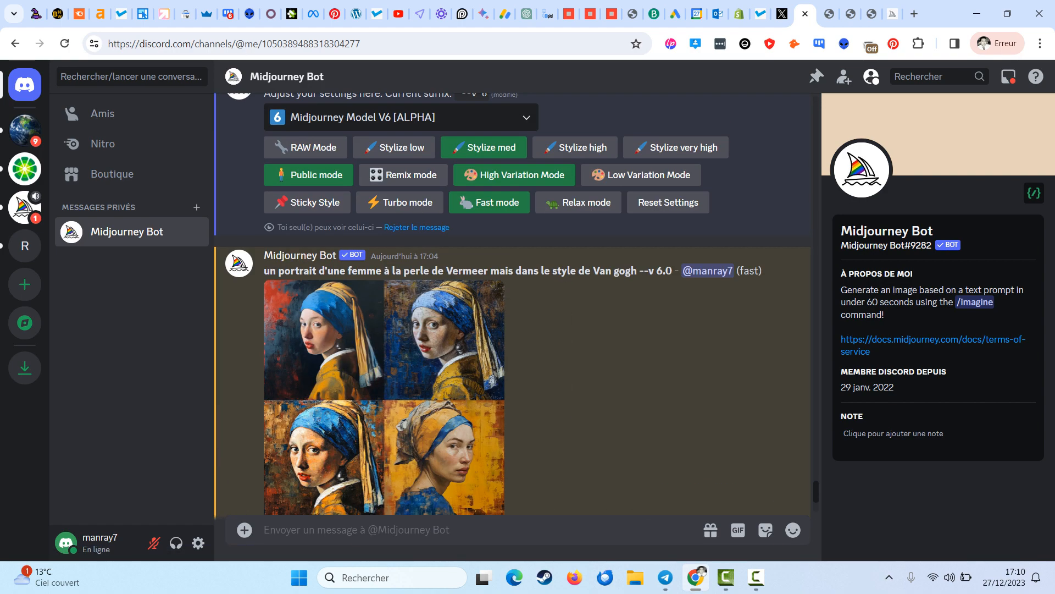
# - Find and select the earlier prompt about a business manager talking to an influencer in a cinema studio, without the Van Gogh styling
pyautogui.scroll(5, 511, 302)
pyautogui.moveTo(321, 290); pyautogui.dragTo(465, 306)
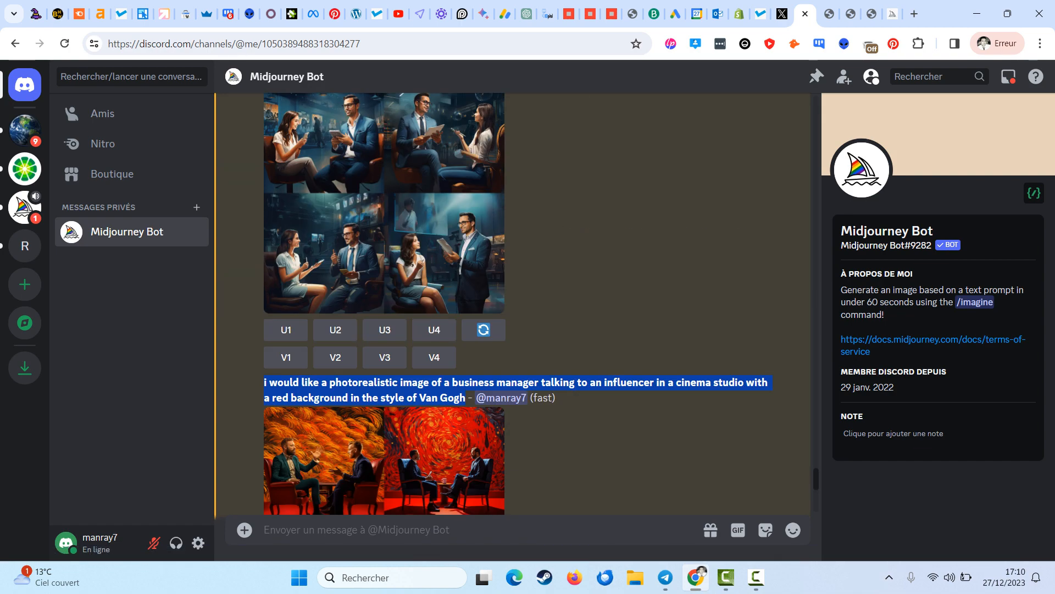
pyautogui.scroll(5, 512, 304)
pyautogui.moveTo(743, 231); pyautogui.dragTo(265, 231)
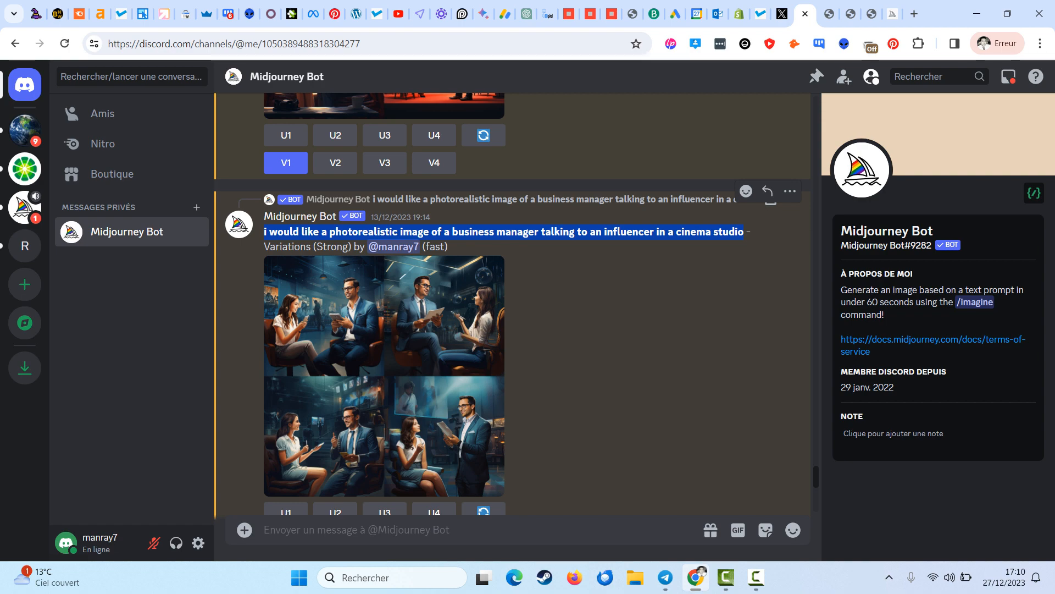
# - Submit an /imagine prompt reading "i would like a photorealistic image of a business manager talking to an influencer in a cinema studio"
pyautogui.scroll(-20, 434, 483)
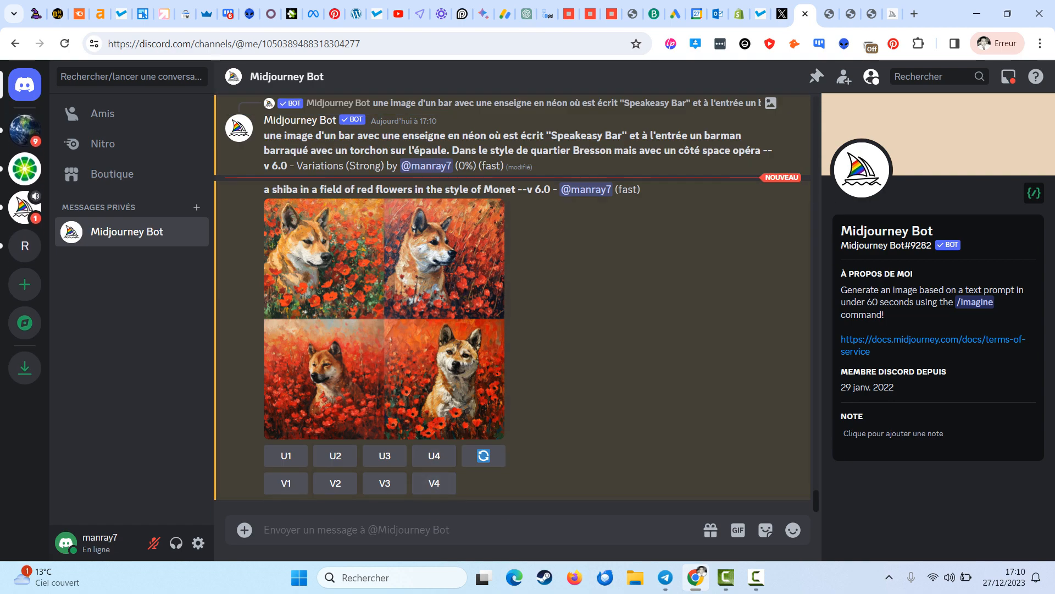
pyautogui.write('/imagin')
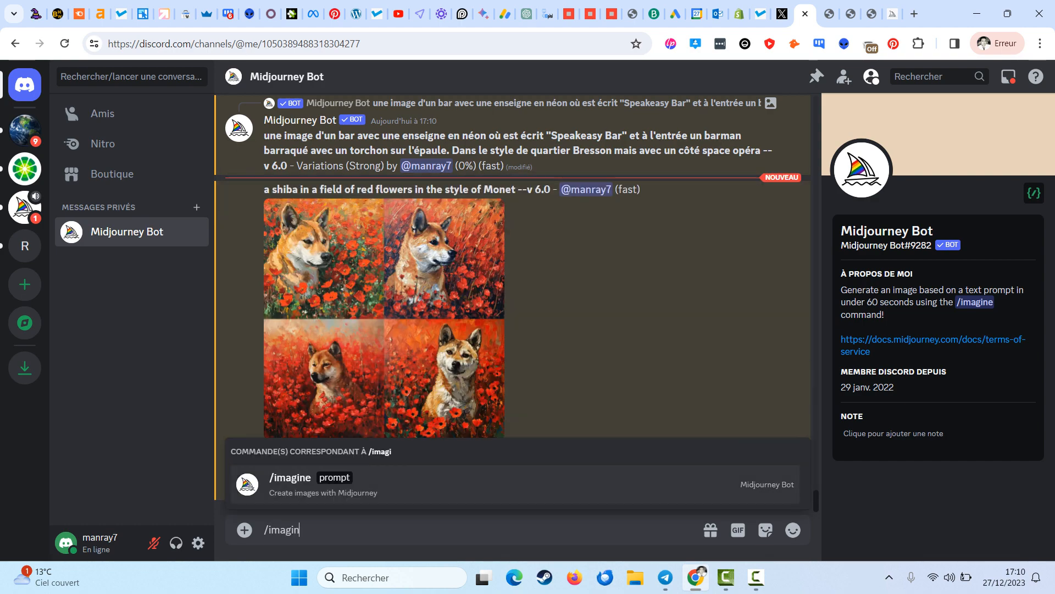
pyautogui.press('Tab')
pyautogui.hotkey('ctrl', 'v')
pyautogui.press('Return')
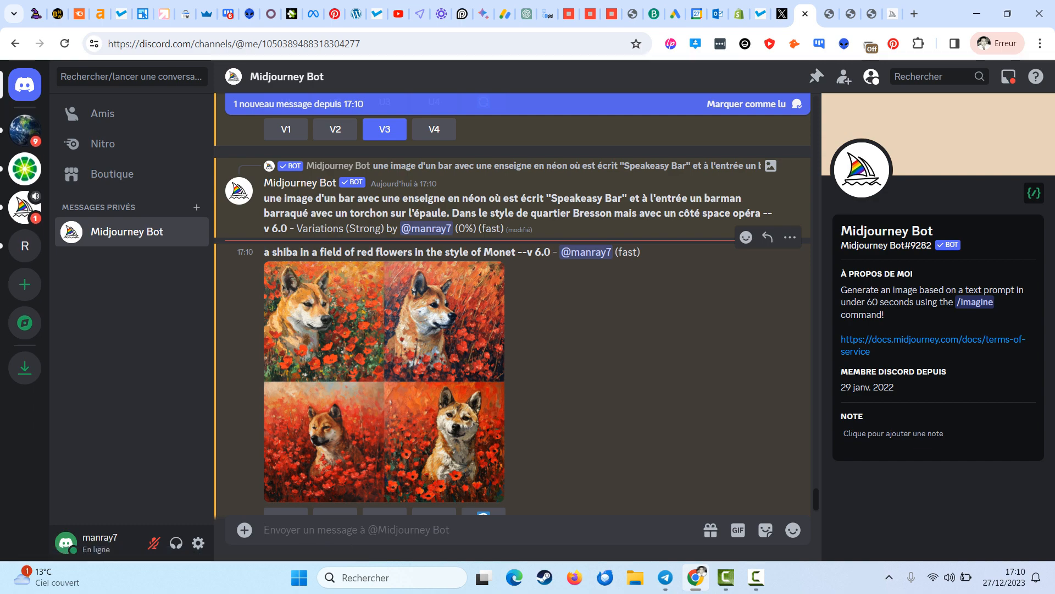
# - Enlarge and examine the new V6 grid of Monet-style shibas, and close the preview
pyautogui.moveTo(303, 253); pyautogui.dragTo(398, 253)
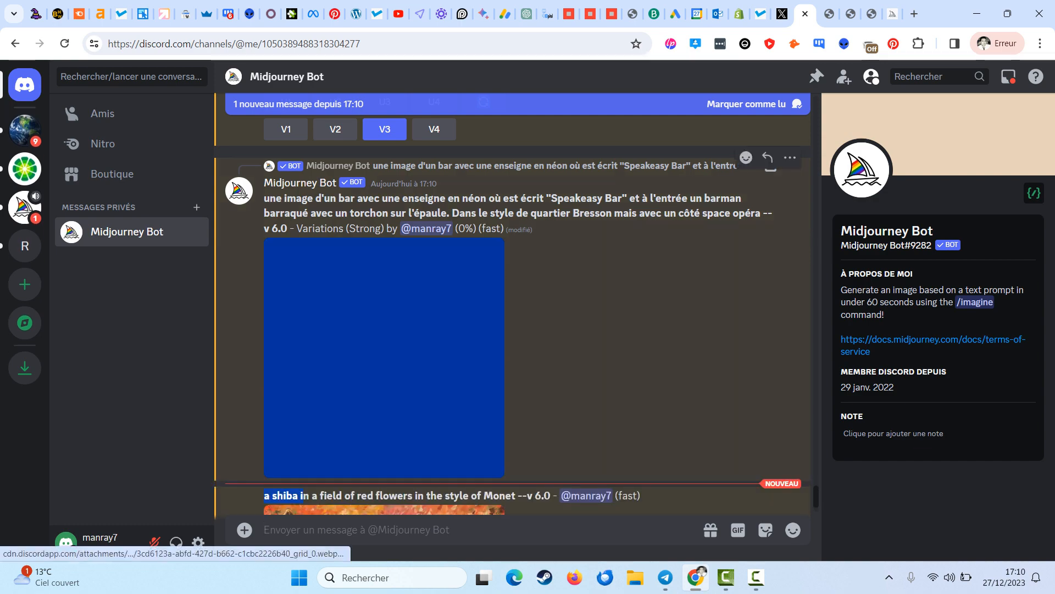
pyautogui.scroll(-5, 385, 357)
pyautogui.click(489, 313)
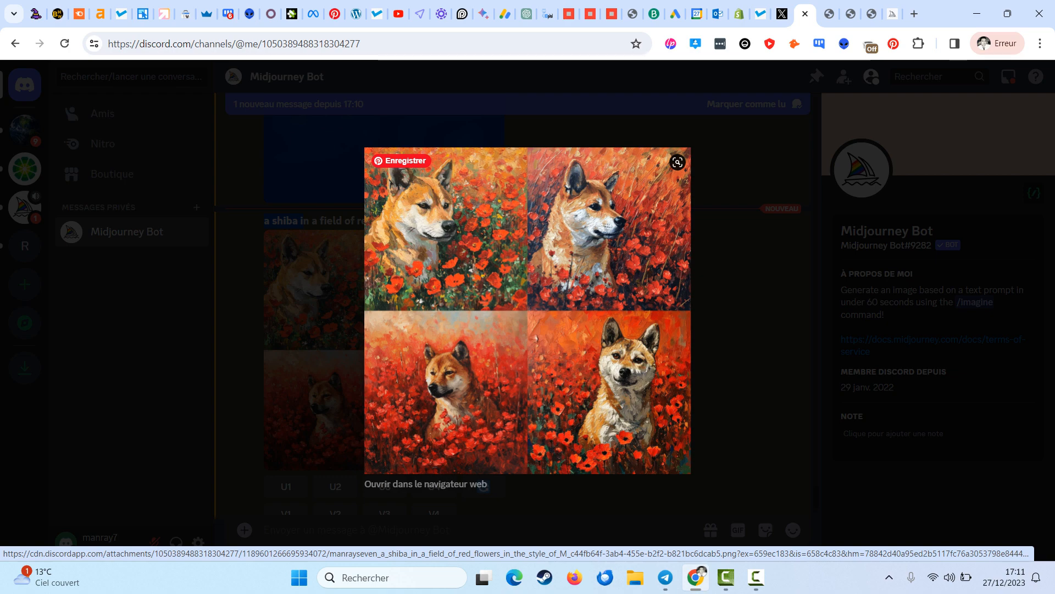
pyautogui.press('Escape')
# - Find the earlier pre-V6 Monet-style shiba grid in the chat history and enlarge it for comparison
pyautogui.scroll(10, 661, 175)
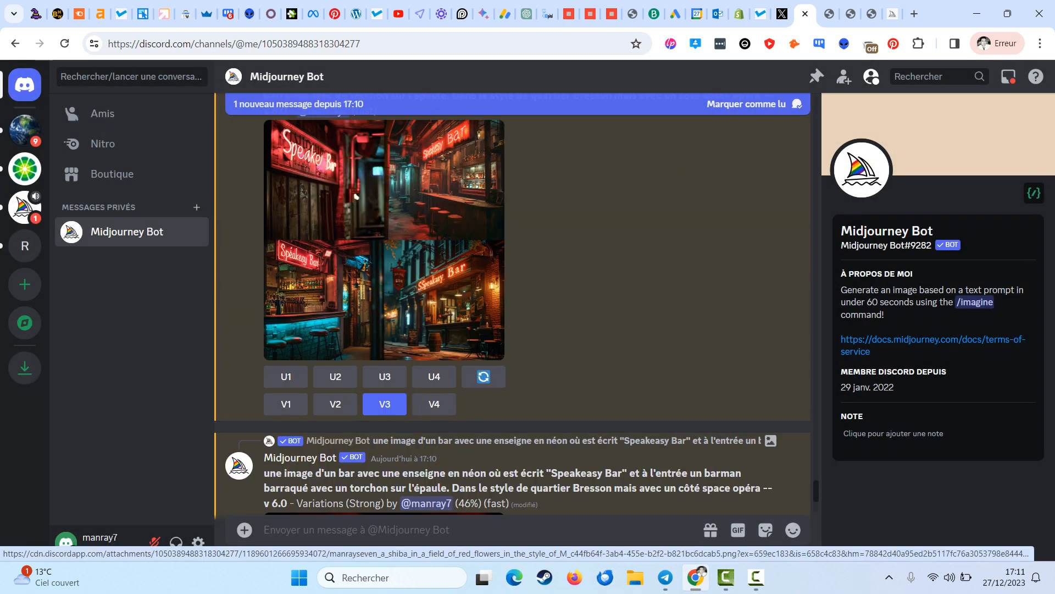
pyautogui.scroll(6, 429, 407)
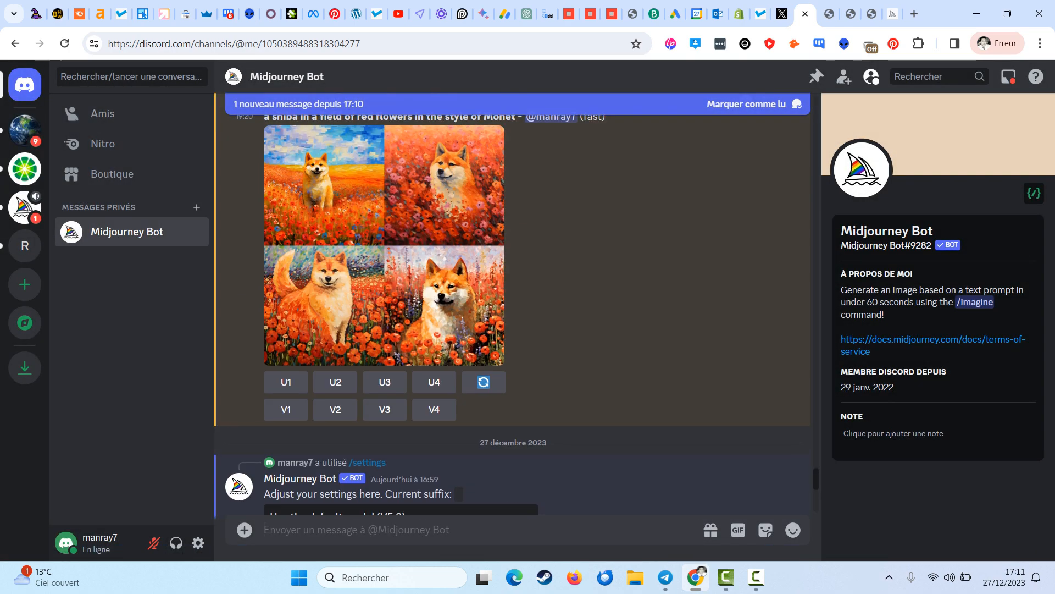
pyautogui.scroll(3, 428, 407)
pyautogui.click(429, 406)
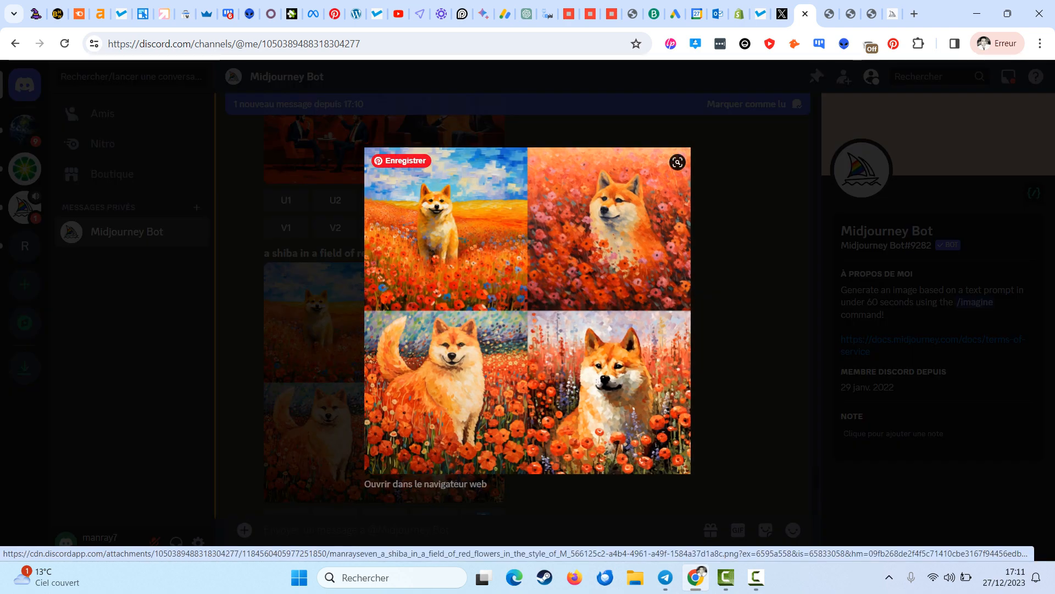
pyautogui.click(428, 406)
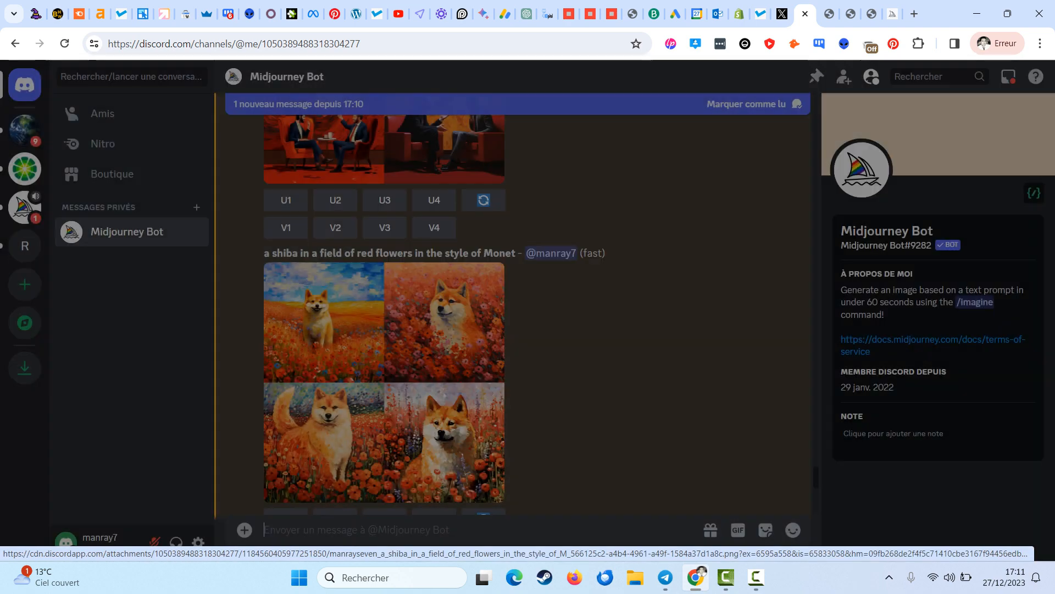
pyautogui.click(429, 407)
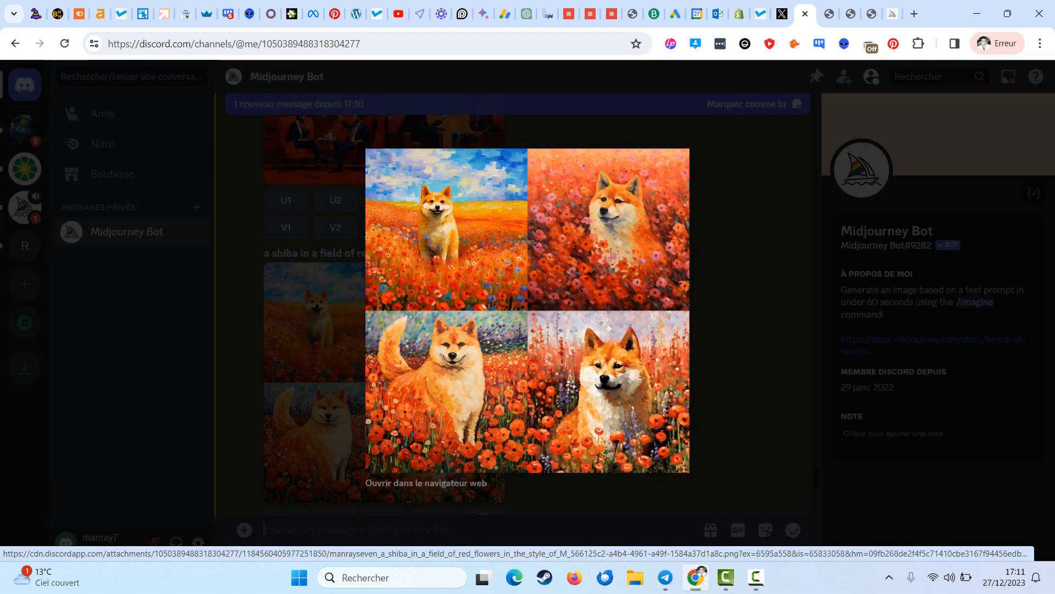
pyautogui.press('Escape')
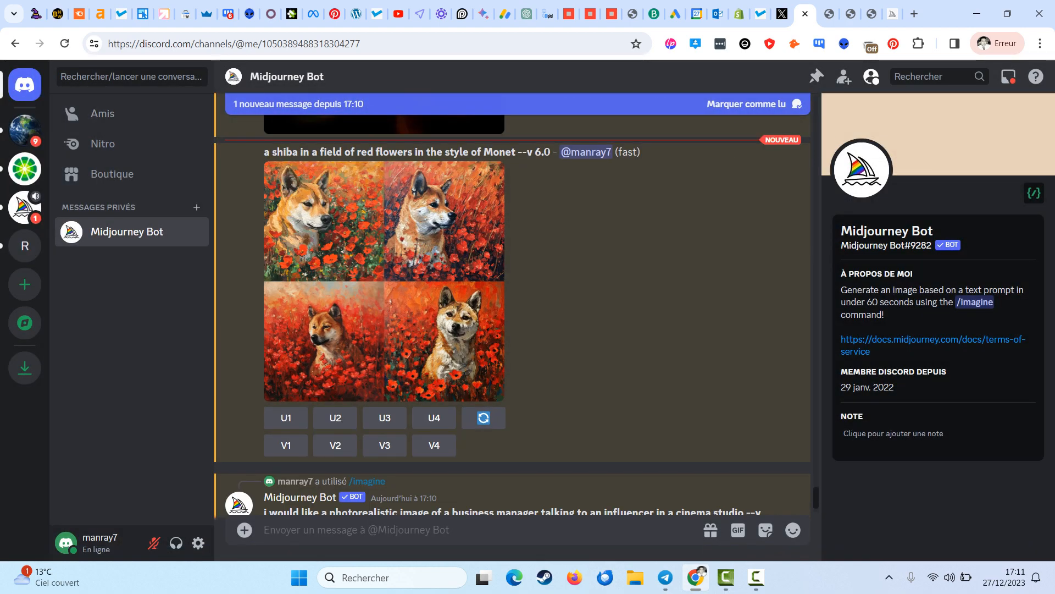
# - Enlarge the V6 shiba grid again to compare its painting style with the earlier version
pyautogui.click(429, 330)
pyautogui.press('Escape')
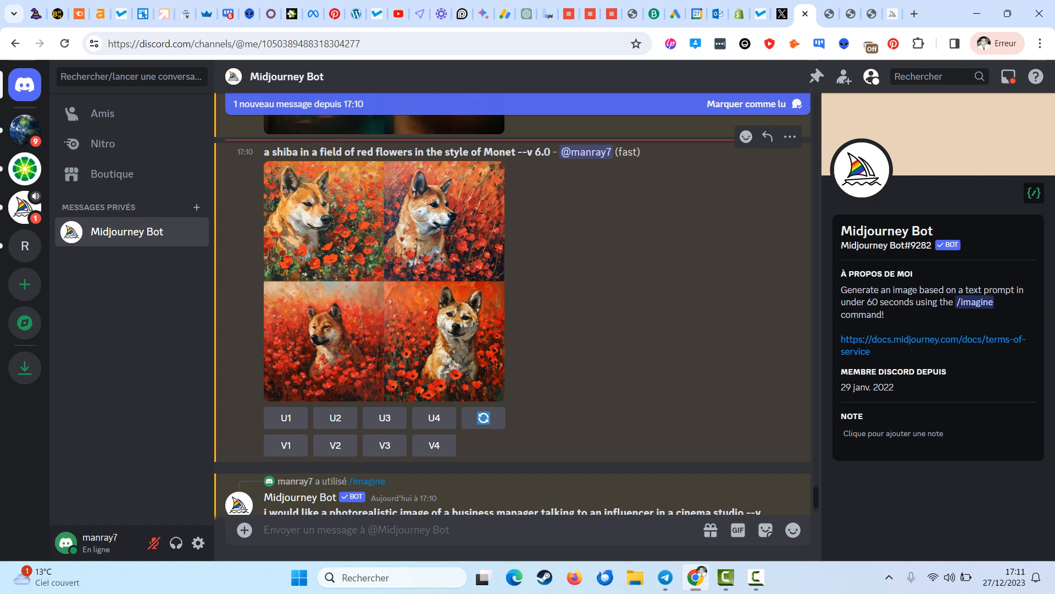
pyautogui.press('Return')
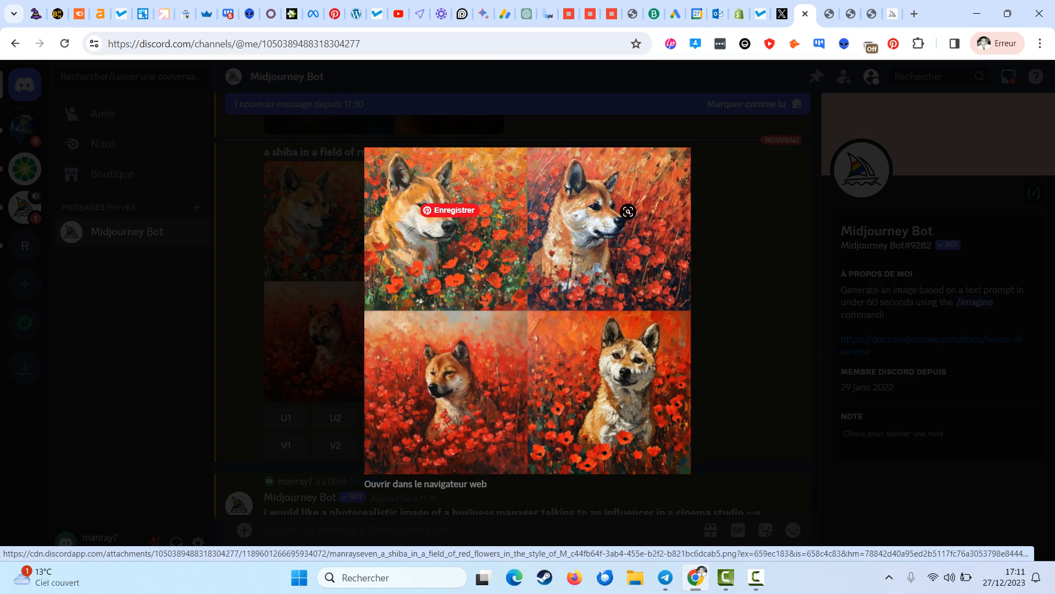
pyautogui.press('Escape')
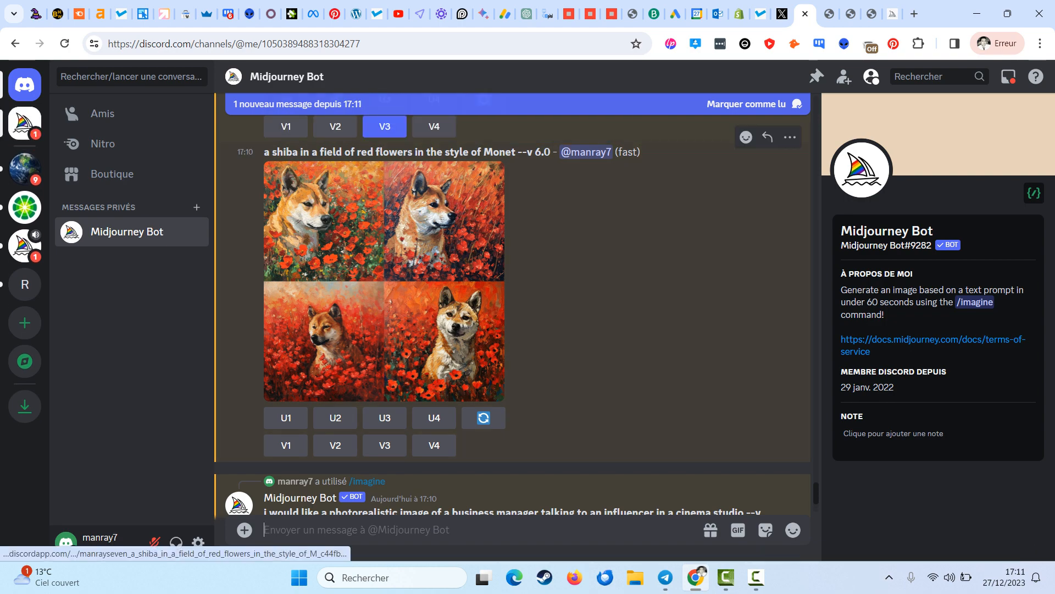
# - Compare the Speakeasy Bar variations with the original grid, enlarging the variations to examine their neon lettering
pyautogui.press('Down')
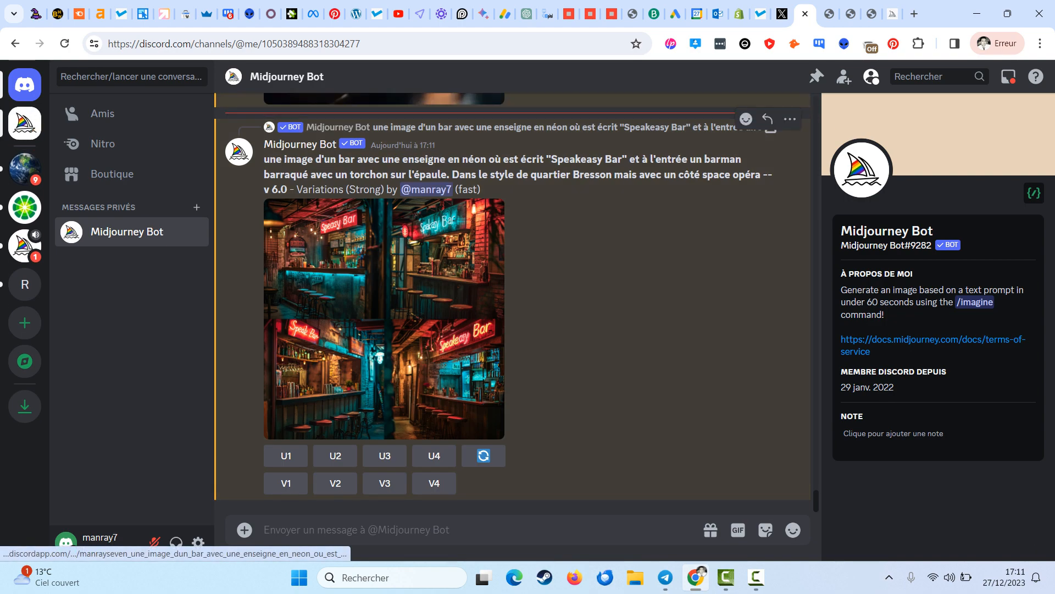
pyautogui.scroll(3, 513, 305)
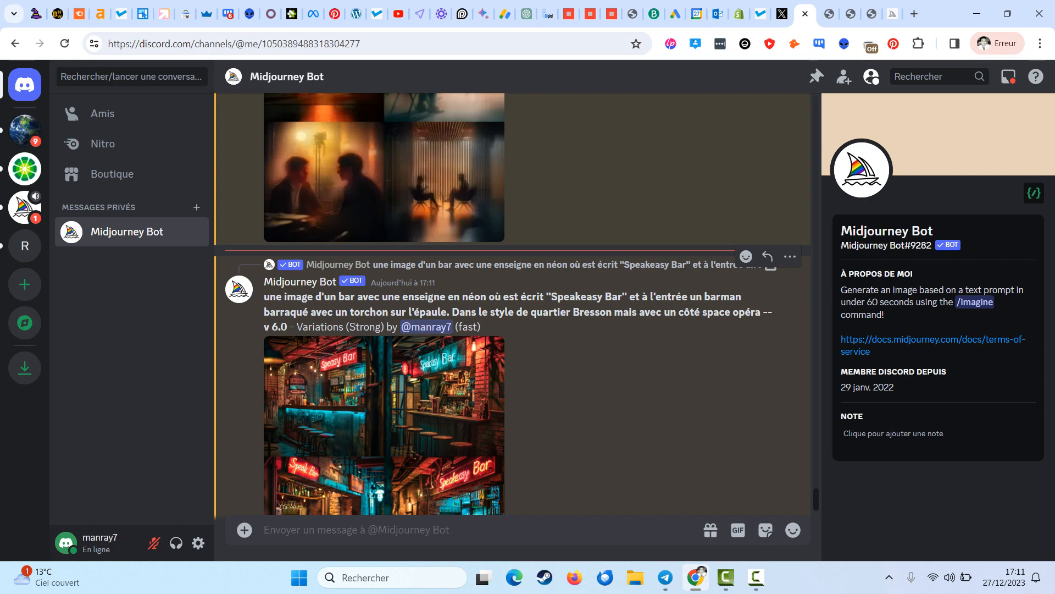
pyautogui.scroll(5, 513, 305)
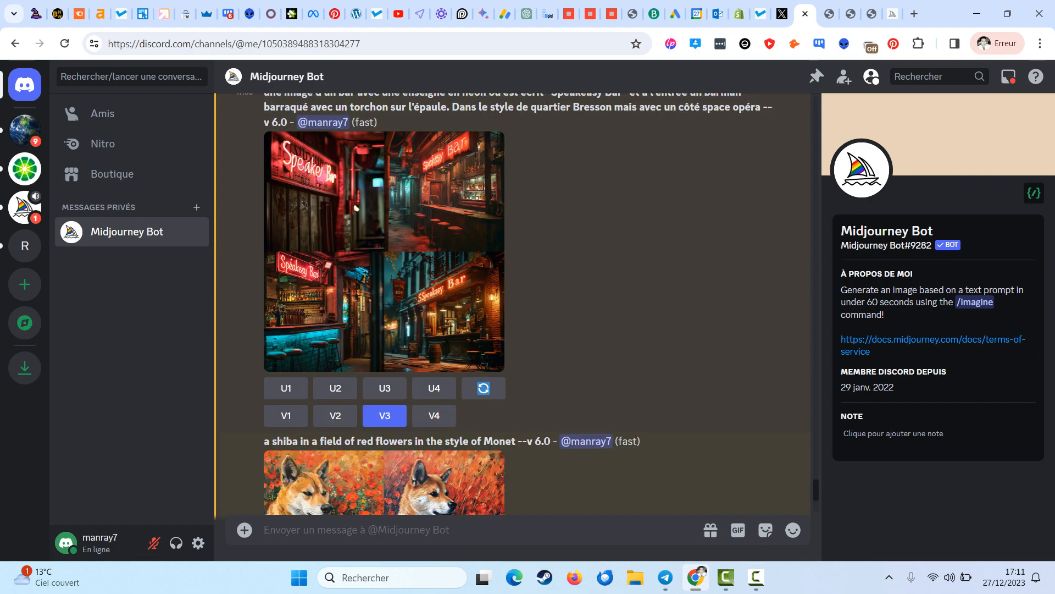
pyautogui.scroll(-10, 513, 305)
pyautogui.click(385, 426)
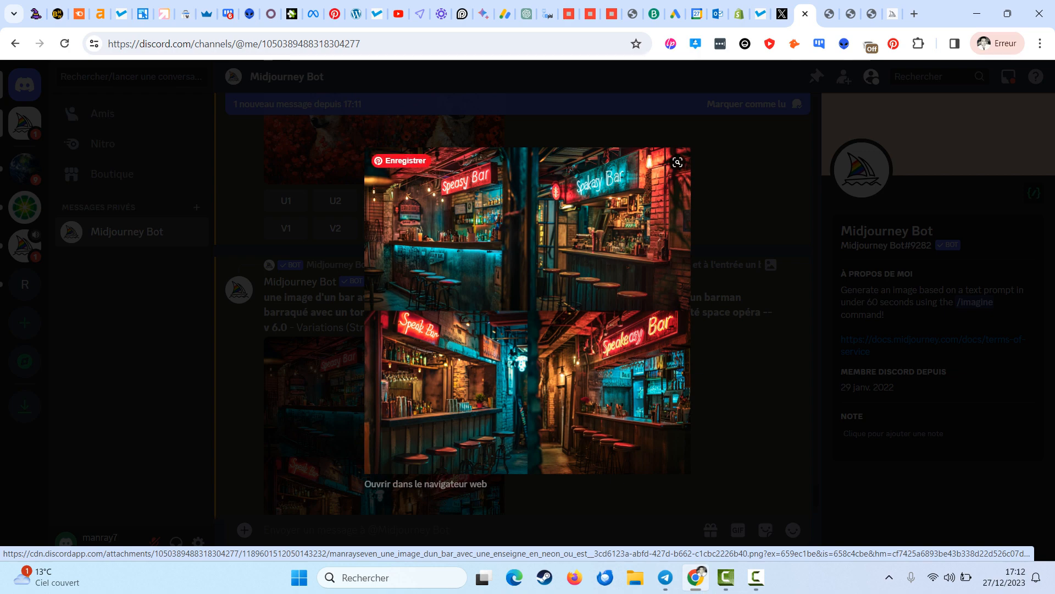
pyautogui.press('Escape')
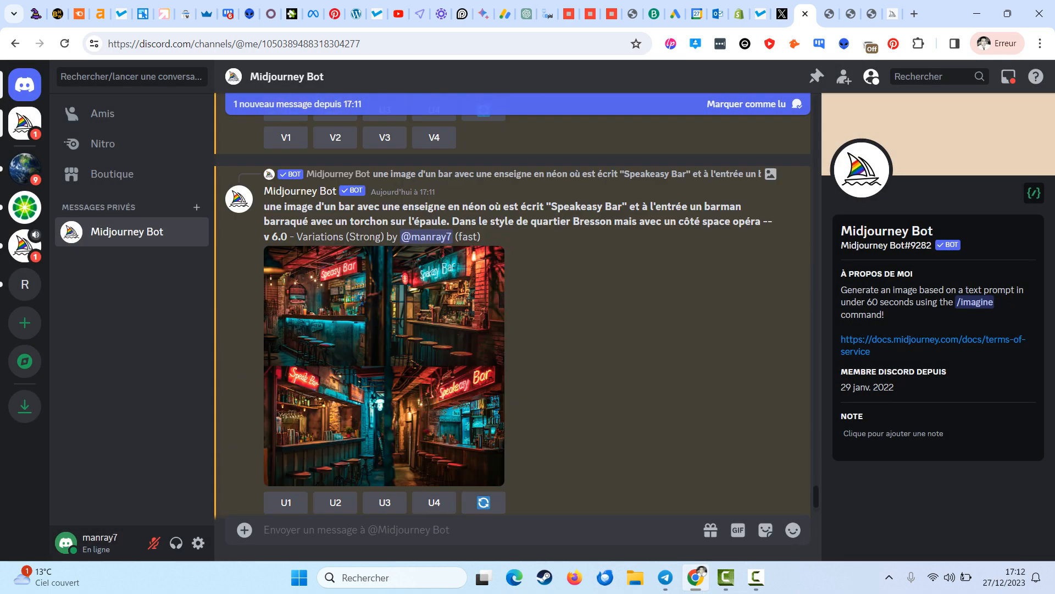
# - Compare the V6 business manager and influencer grid with the enlarged earlier grid from the same prompt
pyautogui.scroll(10, 356, 227)
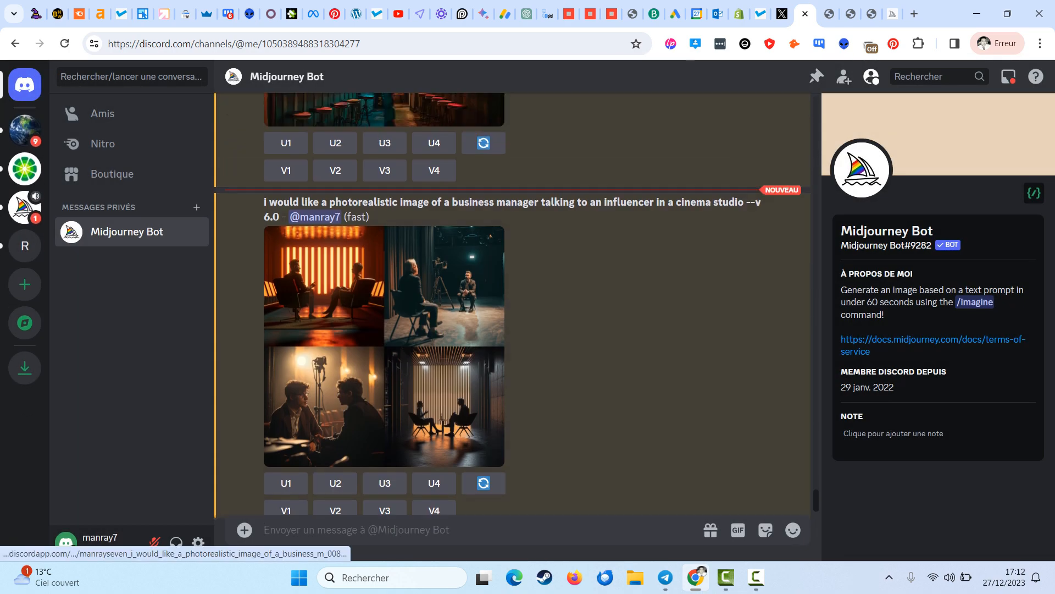
pyautogui.scroll(-10, 356, 227)
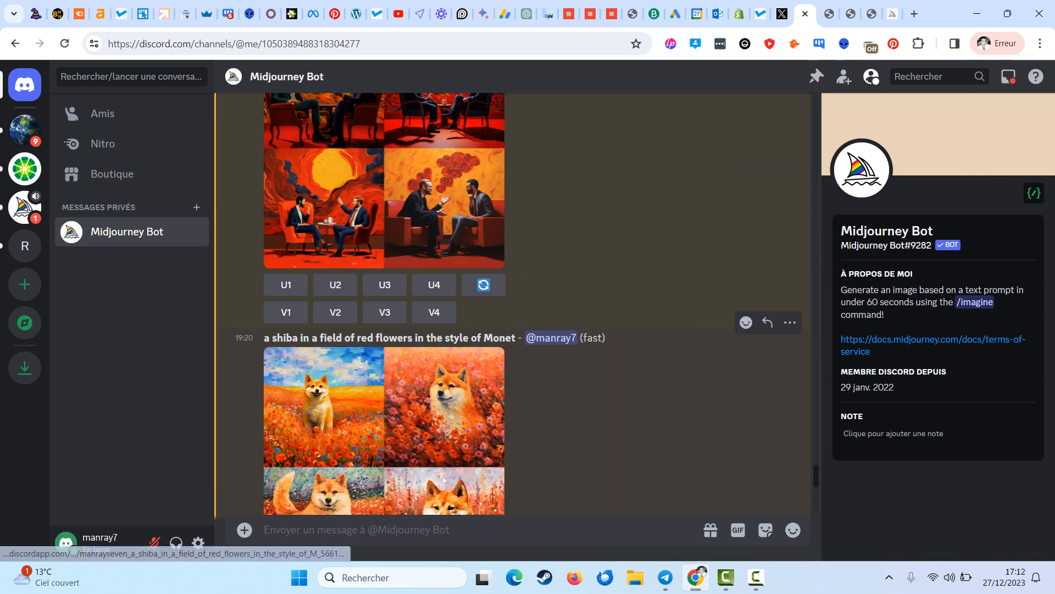
pyautogui.scroll(-5, 356, 330)
pyautogui.click(356, 330)
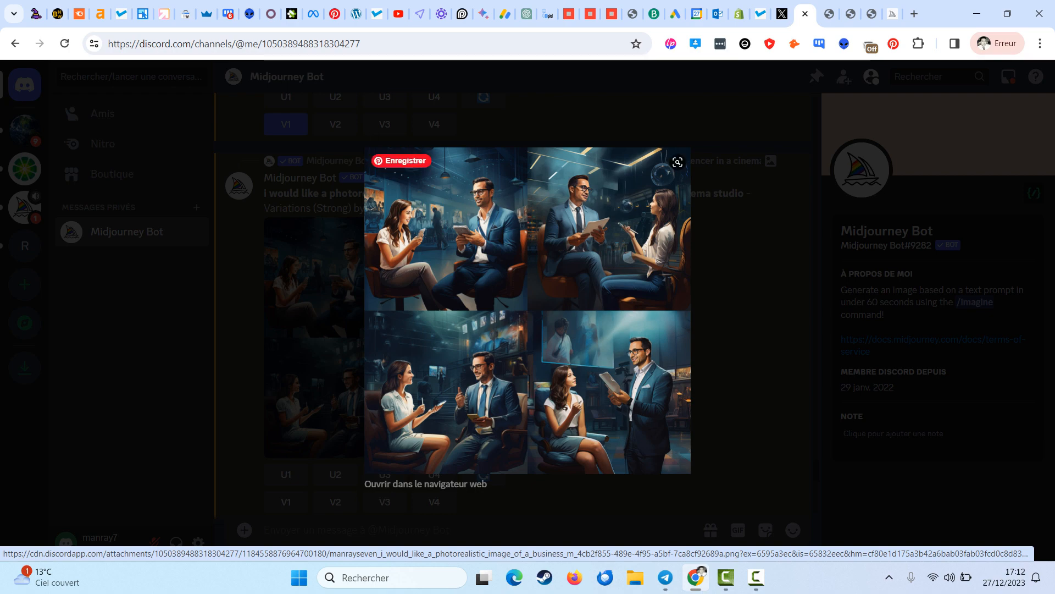
pyautogui.press('Escape')
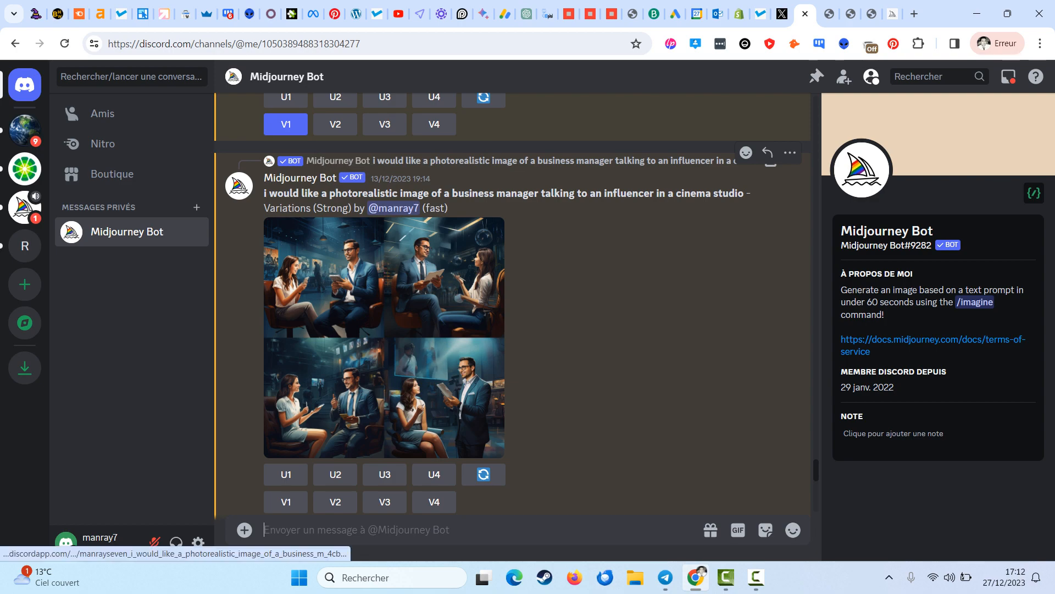
# - Enlarge the earlier strong-variations grid of the business manager prompt, close it, and return to the V6 grid
pyautogui.scroll(-5, 341, 433)
pyautogui.scroll(4, 341, 432)
pyautogui.click(382, 330)
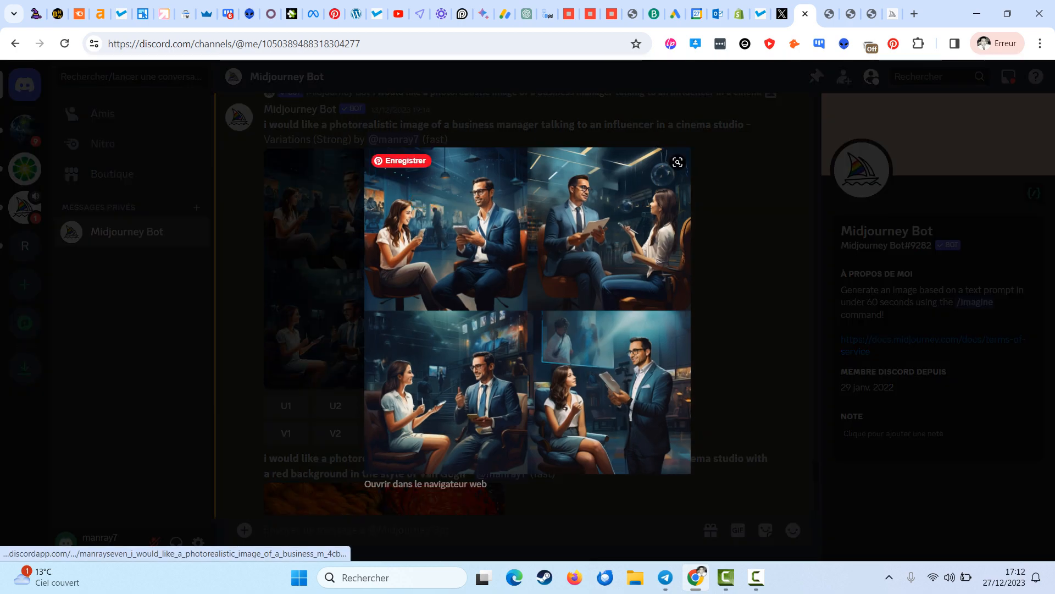
pyautogui.press('Escape')
pyautogui.scroll(-10, 511, 303)
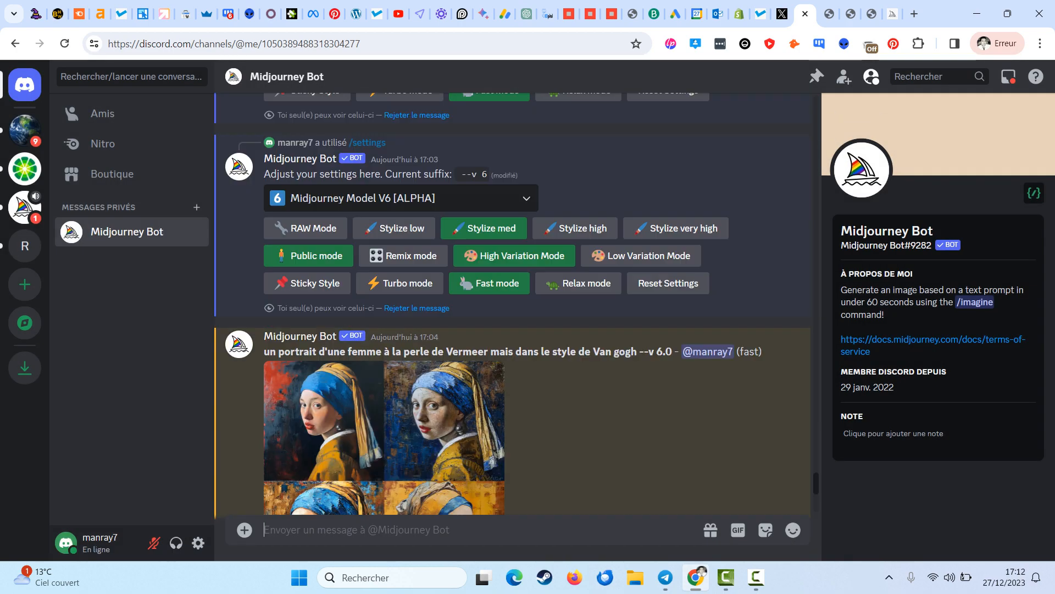
pyautogui.scroll(-15, 511, 302)
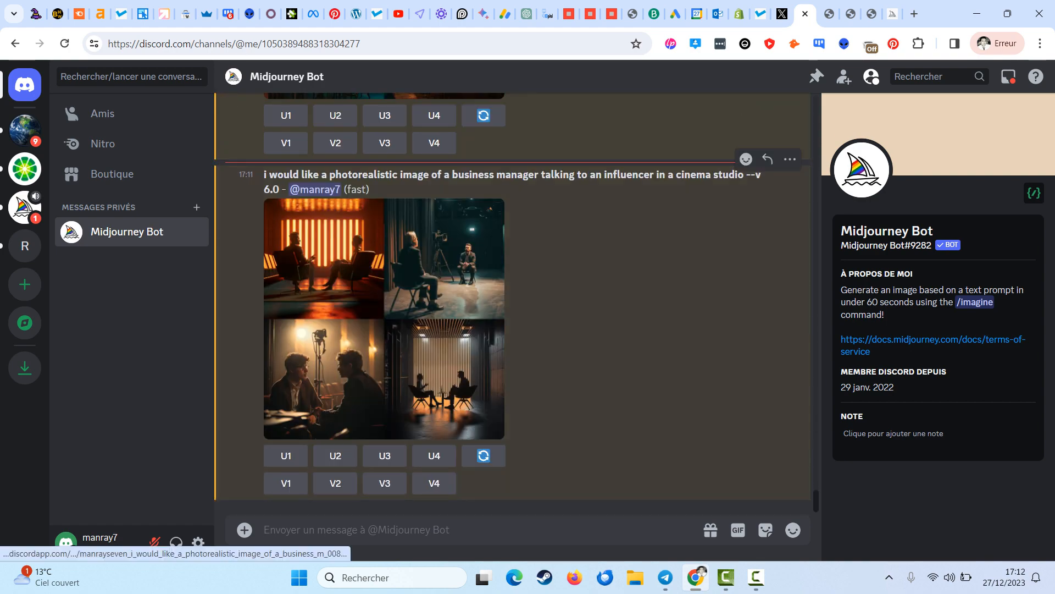
# - Open the V6 business manager grid at larger size in its own browser tab, examine all four images, and return to the chat
pyautogui.click(341, 330)
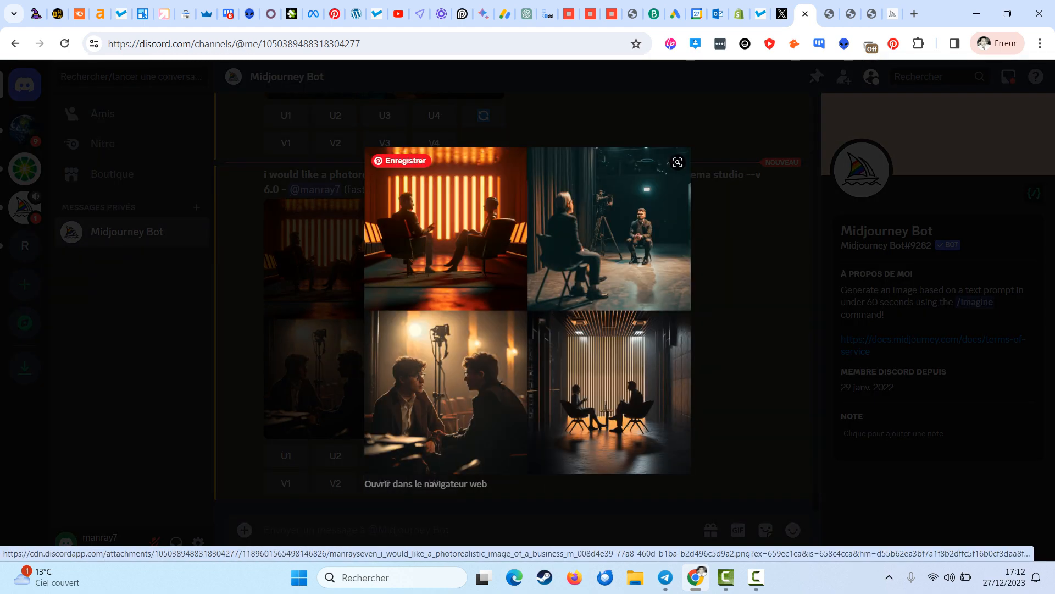
pyautogui.rightClick(451, 300)
pyautogui.click(495, 314)
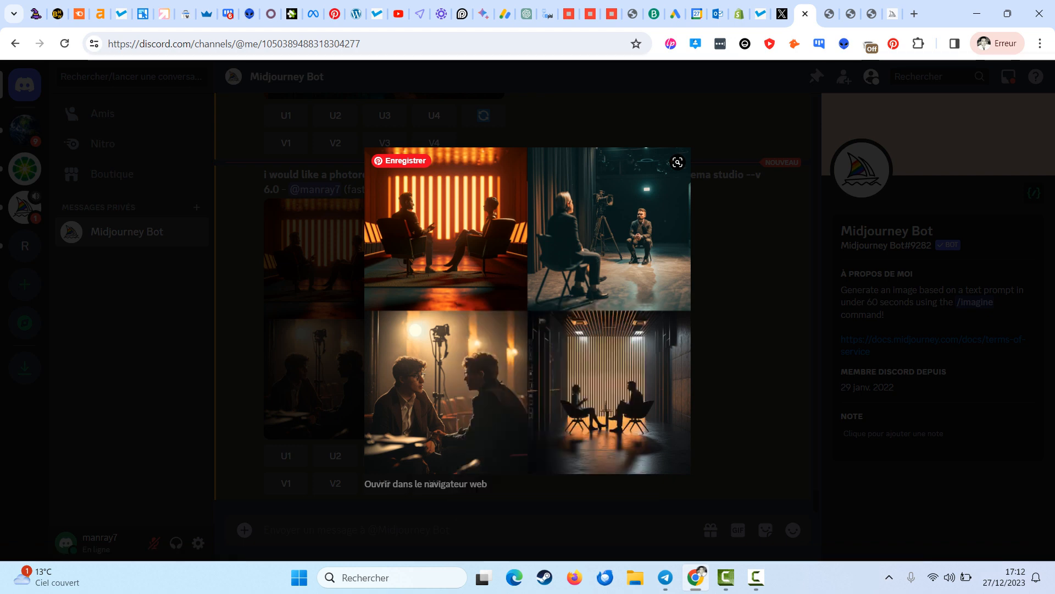
pyautogui.scroll(-2, 522, 310)
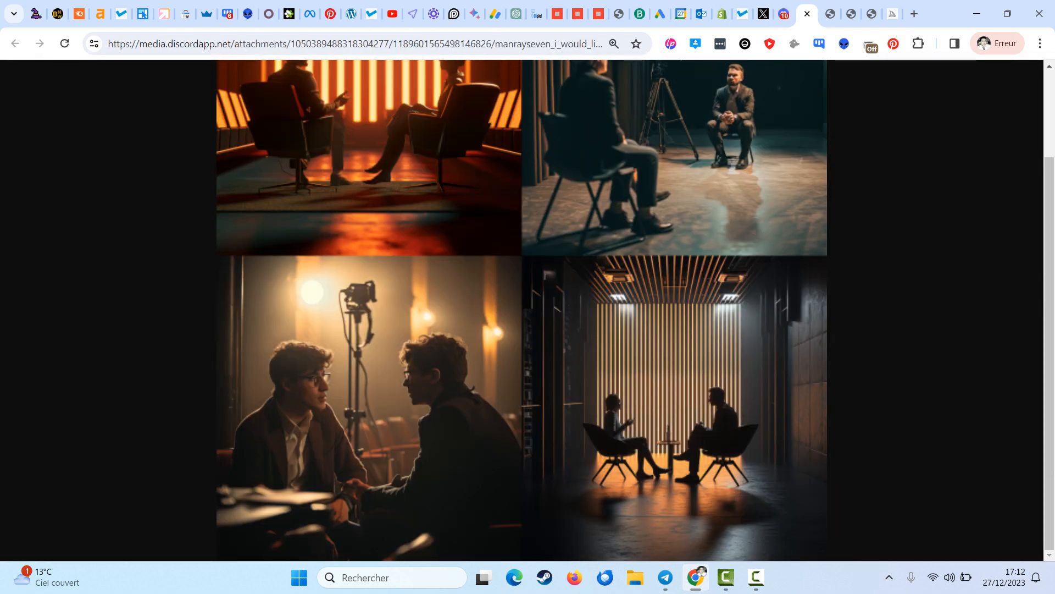
pyautogui.scroll(2, 522, 310)
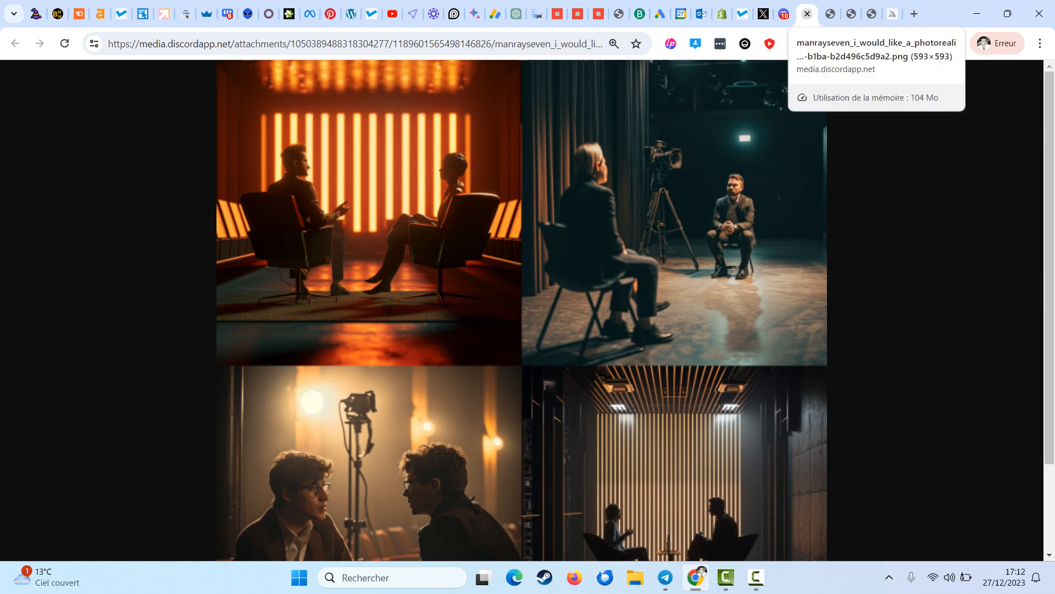
pyautogui.scroll(-2, 522, 310)
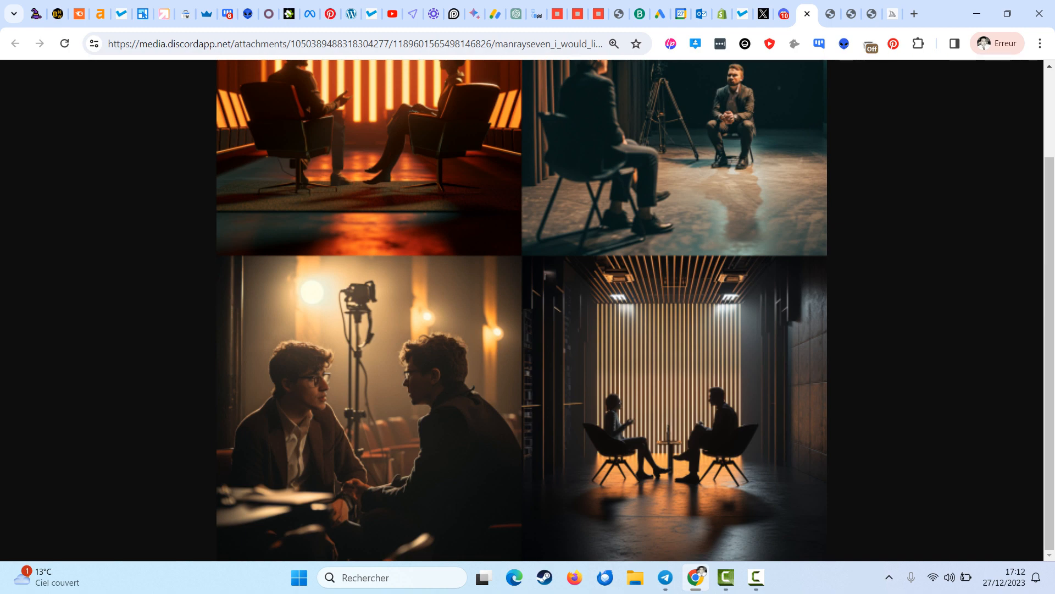
pyautogui.hotkey('ctrl', 'w')
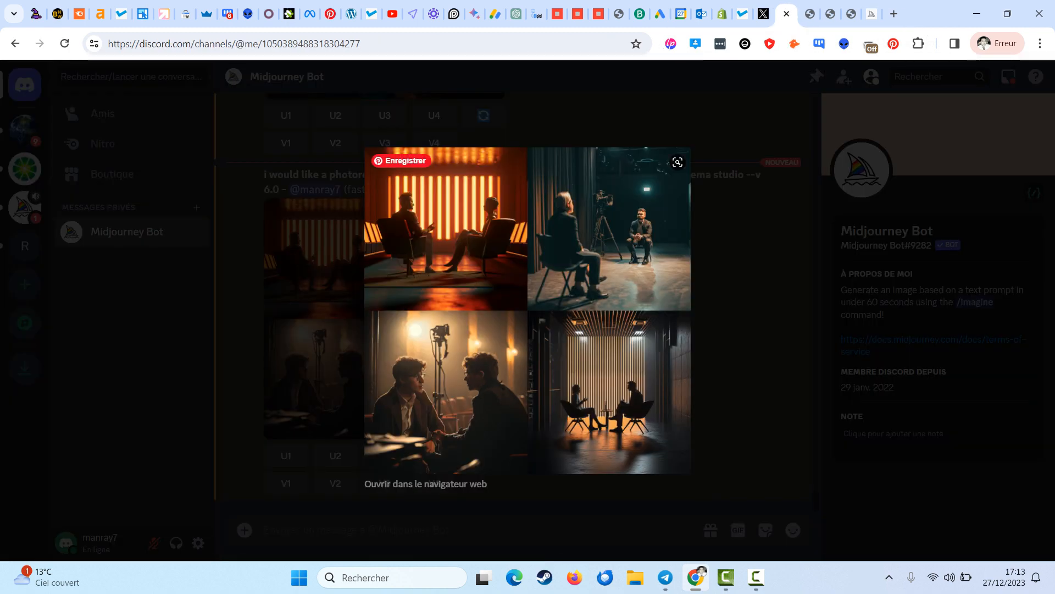
pyautogui.press('Escape')
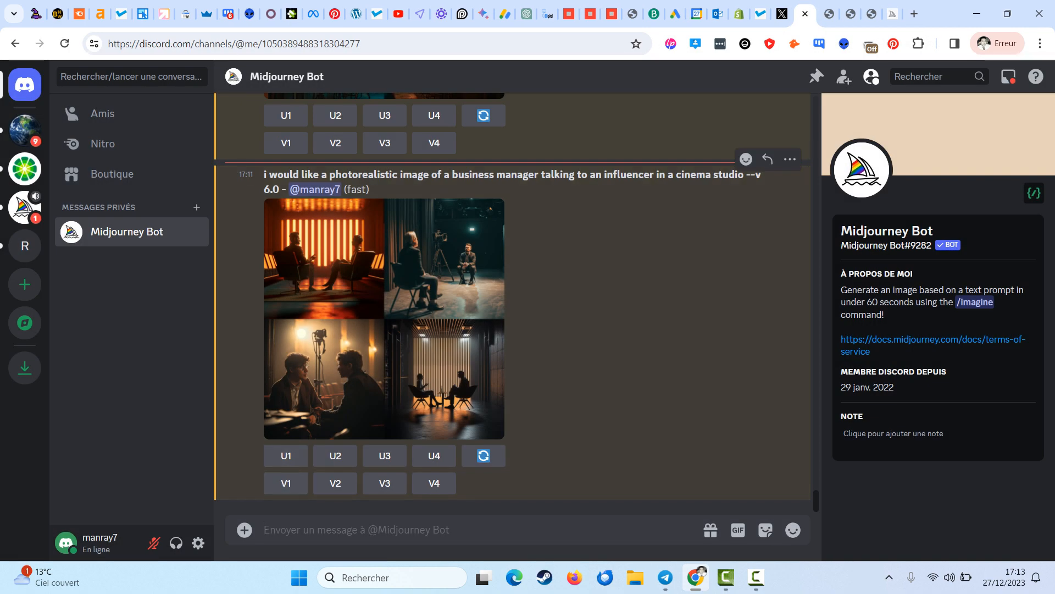
# - Upscale the third image of the V6 business manager grid and view the result enlarged
pyautogui.click(385, 455)
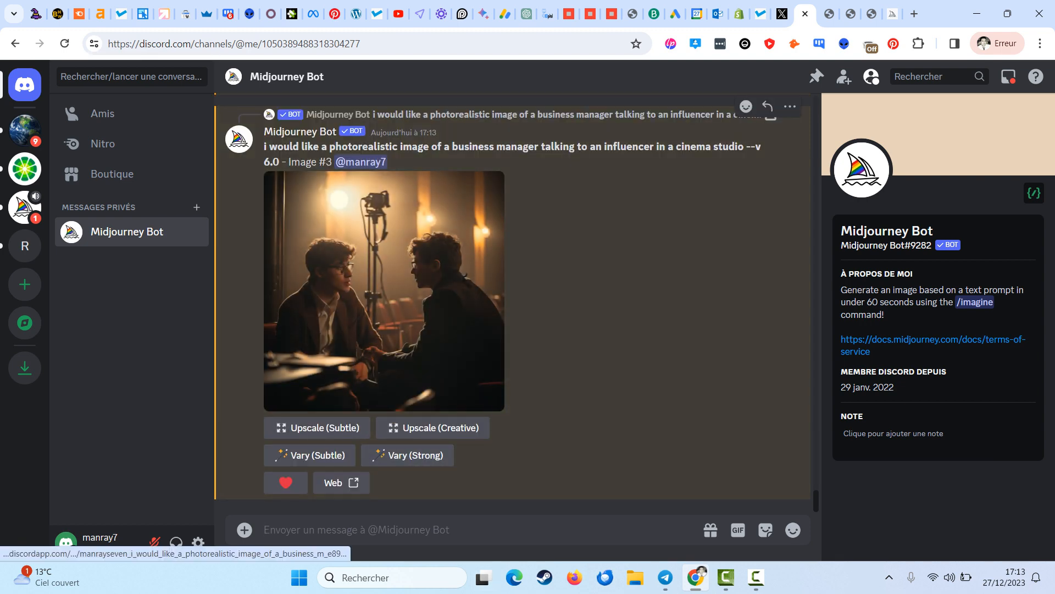
pyautogui.click(484, 305)
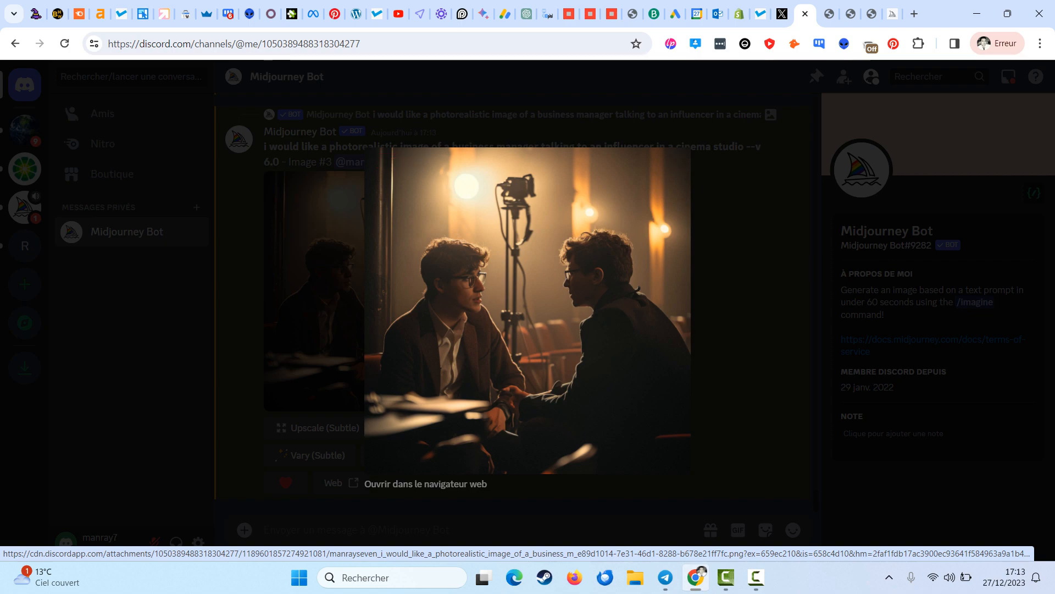
pyautogui.press('Escape')
# - Start a reply to the V6 grid of the Vermeer pearl portrait in Van Gogh style
pyautogui.scroll(15, 511, 302)
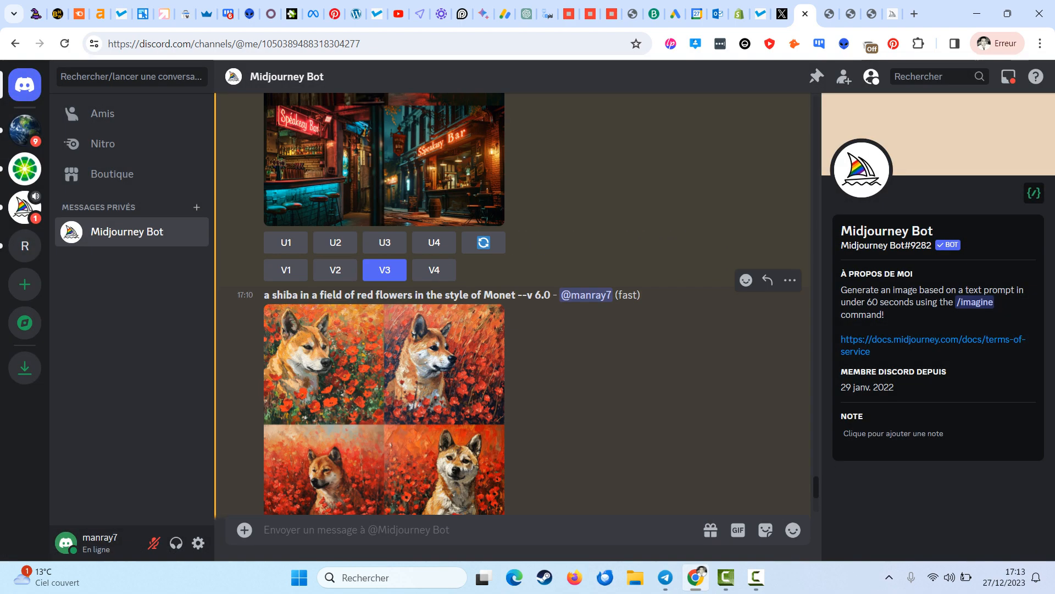
pyautogui.scroll(10, 385, 302)
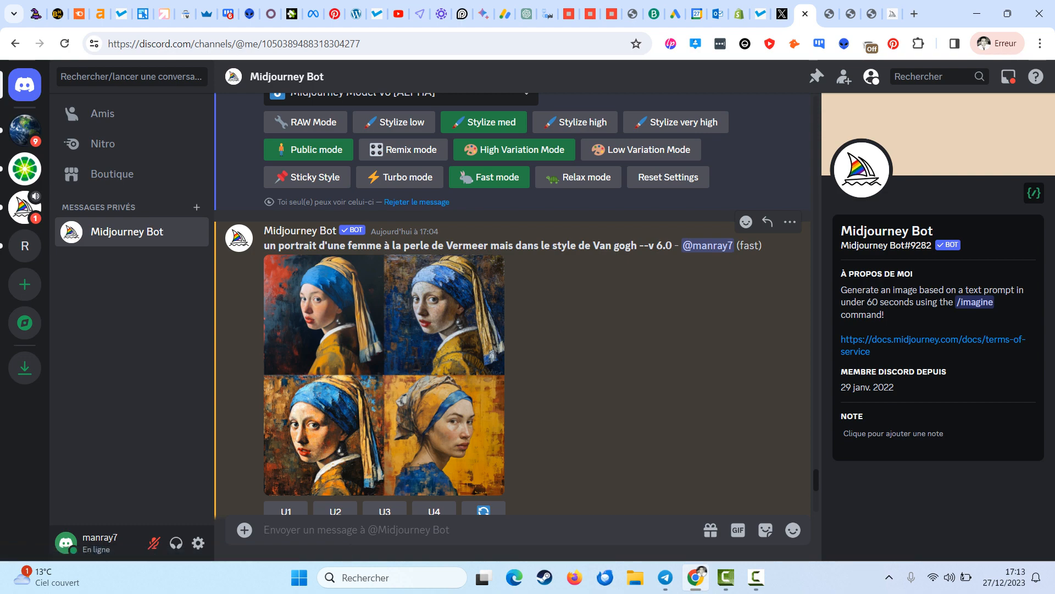
pyautogui.scroll(-3, 511, 302)
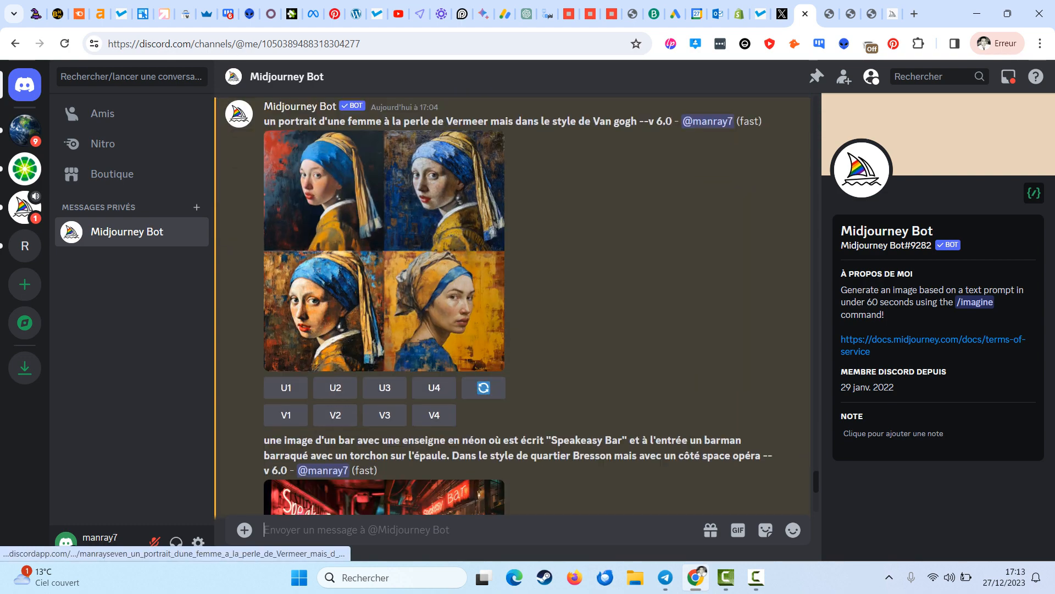
pyautogui.scroll(3, 511, 303)
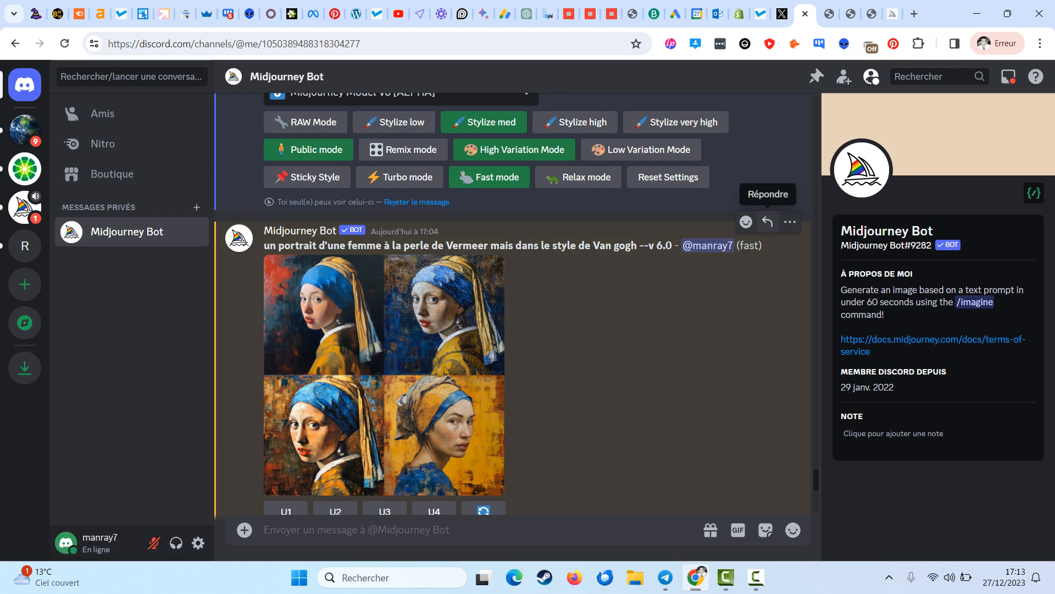
pyautogui.click(768, 222)
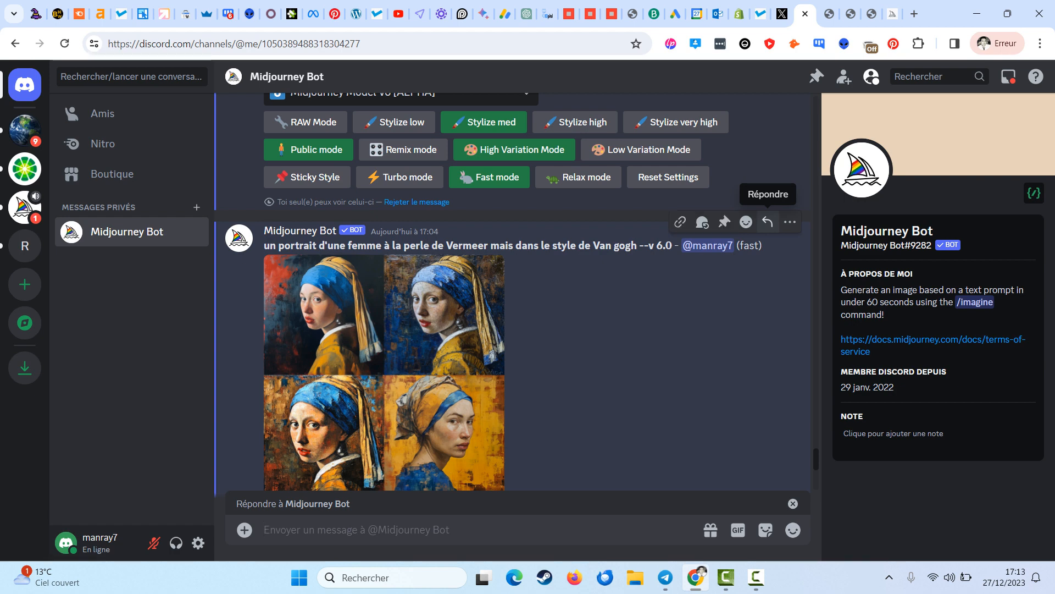
# - Send the reply "Improve the 3rd photo with a more detailed and gorgious golden girl"
pyautogui.write('Improve the 3d')
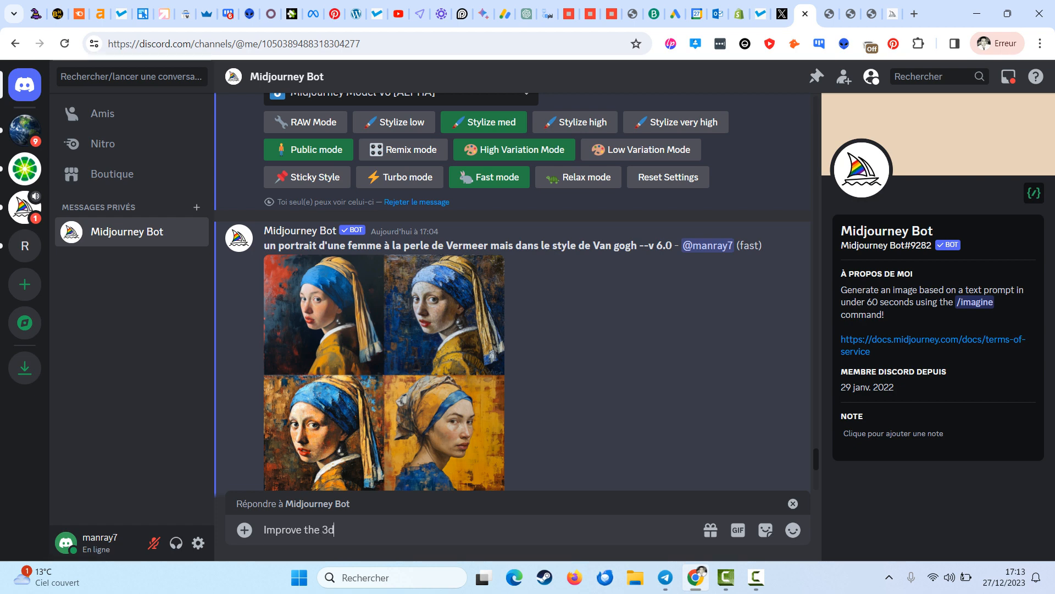
pyautogui.press('BackSpace')
pyautogui.write('rd photo with a more detailed and gord')
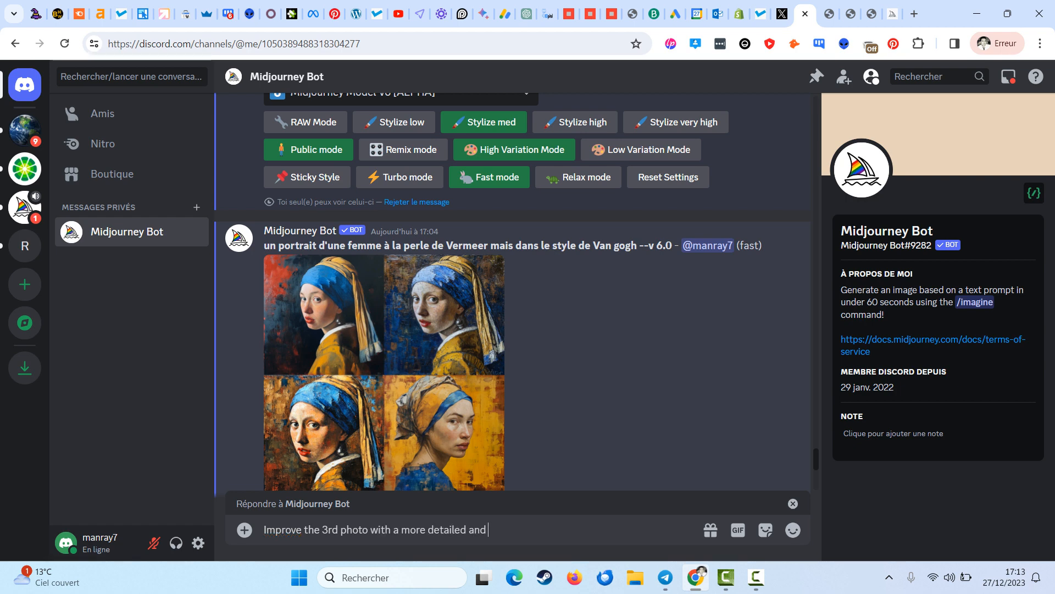
pyautogui.press('BackSpace')
pyautogui.press('BackSpace')
pyautogui.write('rgious')
pyautogui.press('BackSpace')
pyautogui.press('BackSpace')
pyautogui.press('BackSpace')
pyautogui.write('ous golden girl')
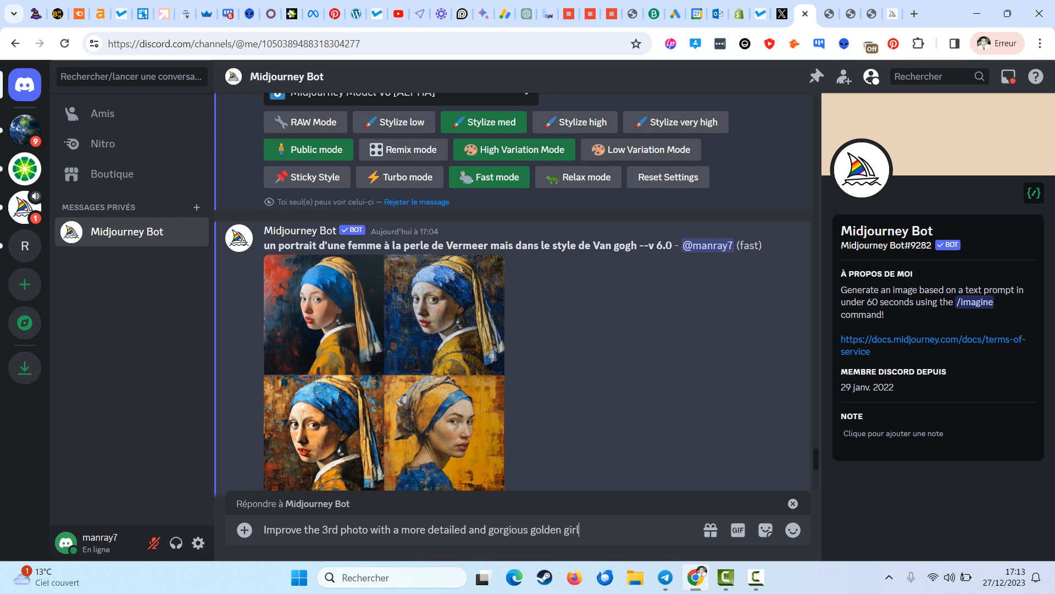
pyautogui.press('Return')
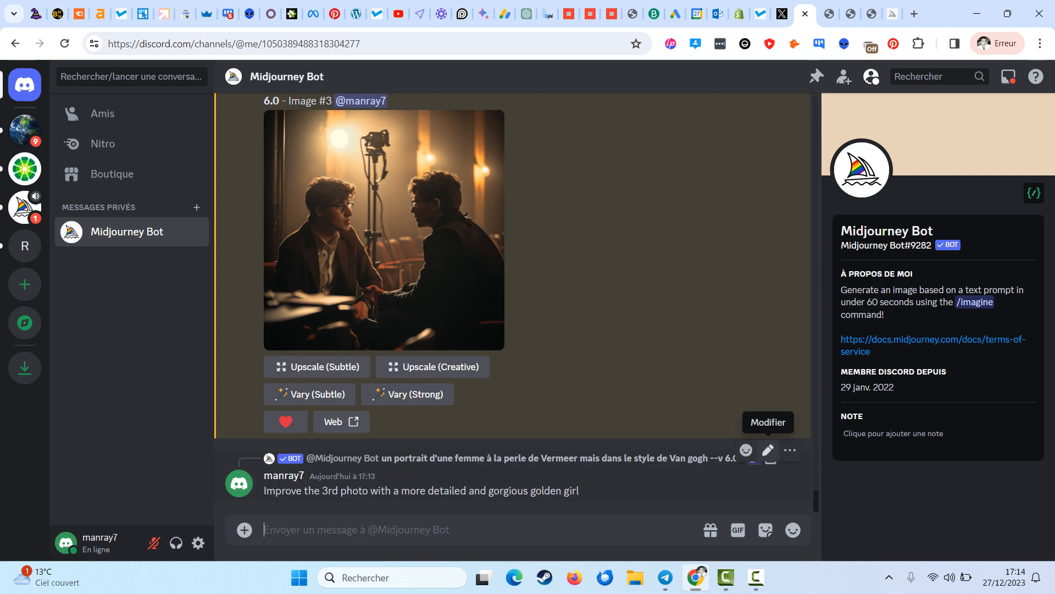
# - Copy the text of the sent reply and start a reply to the upscaled business manager Image #3
pyautogui.tripleClick(494, 490)
pyautogui.hotkey('ctrl', 'c')
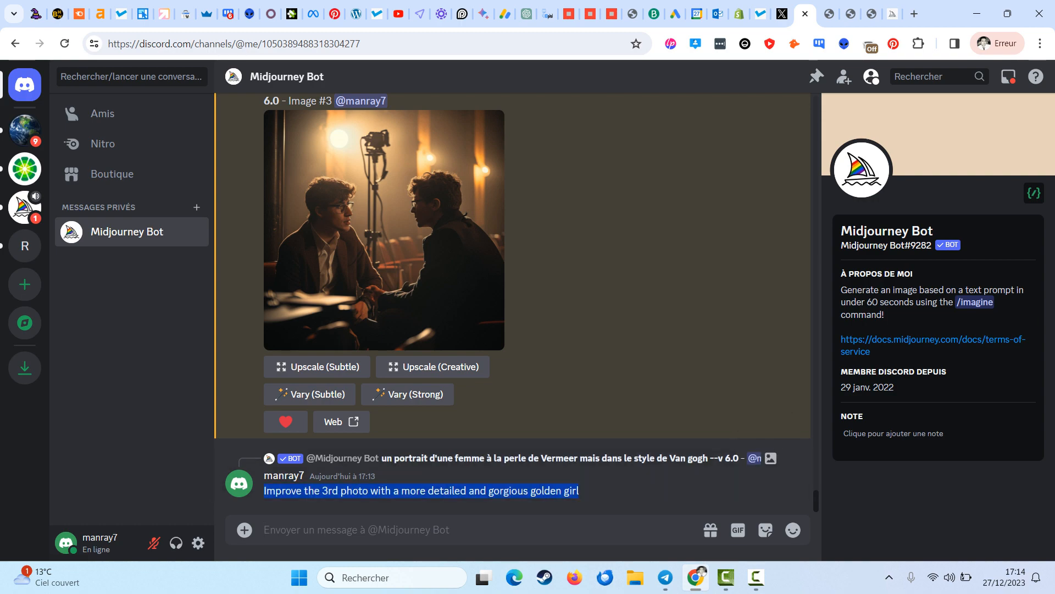
pyautogui.scroll(9, 512, 303)
pyautogui.scroll(-9, 513, 304)
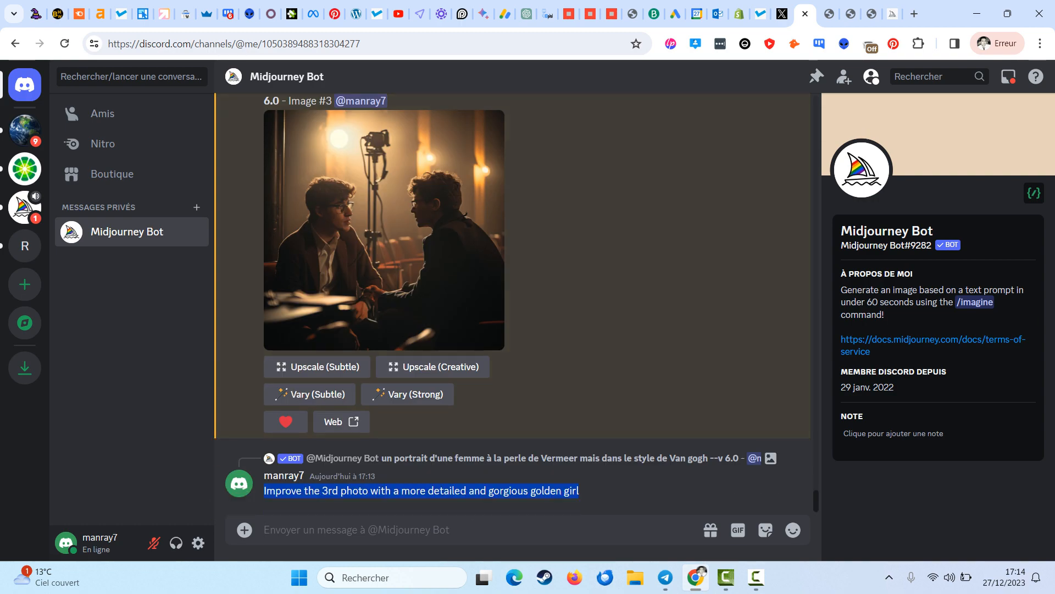
pyautogui.scroll(2, 513, 303)
pyautogui.click(768, 183)
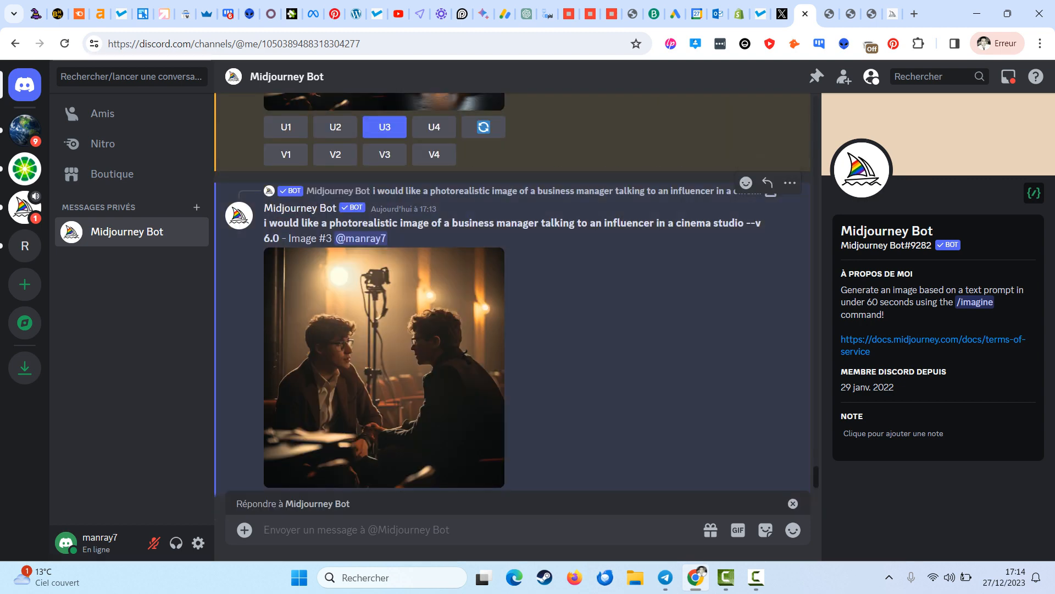
# - Start an /imagine command in the reply, paste the copied text as its prompt, and clear that text again
pyautogui.write('/imagine')
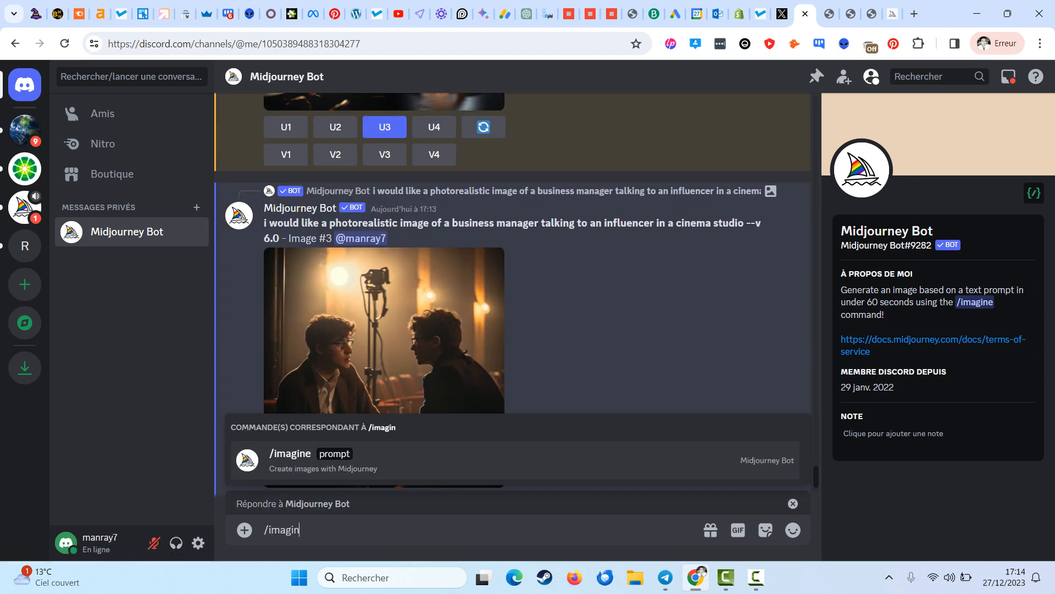
pyautogui.press('Tab')
pyautogui.hotkey('ctrl', 'v')
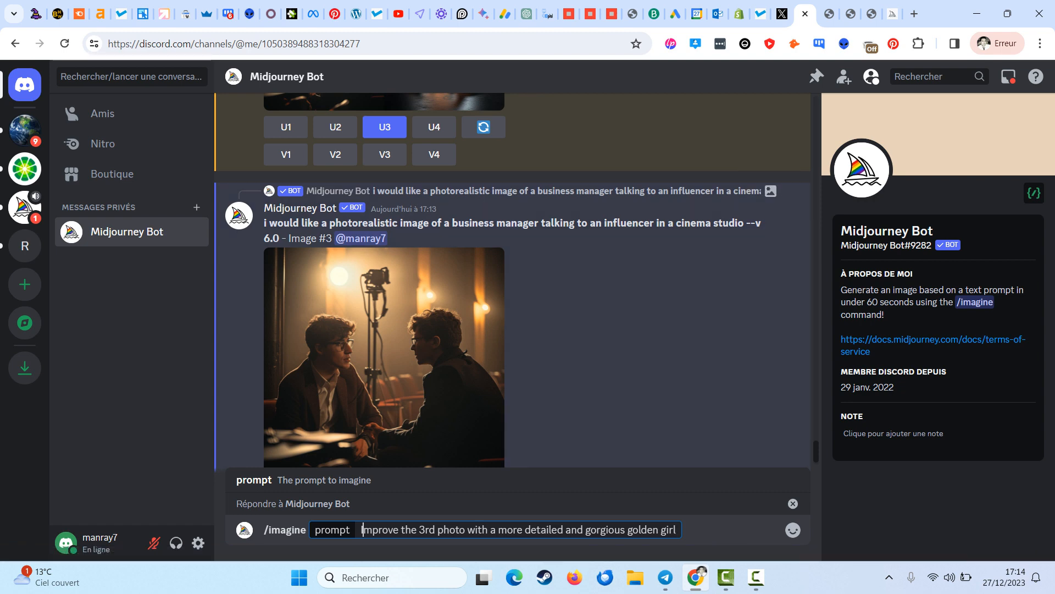
pyautogui.moveTo(361, 529); pyautogui.dragTo(679, 529)
pyautogui.press('BackSpace')
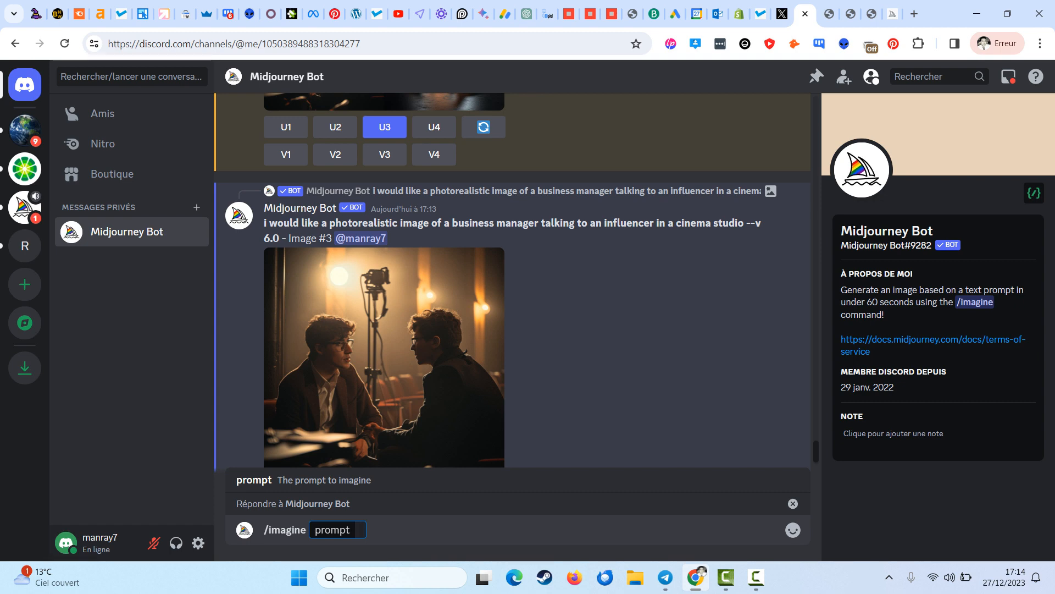
# - Submit the /imagine prompt "make it more realistic and the first guy should more charismatic. IN black and white. He must smoke a cigarette"
pyautogui.write('make it more realiste')
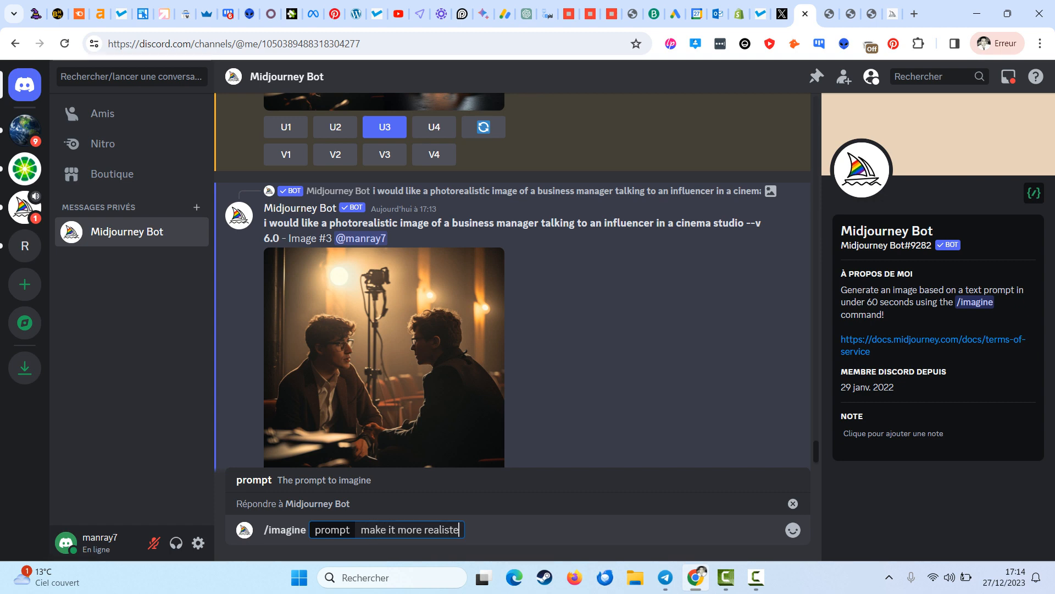
pyautogui.press('BackSpace')
pyautogui.write('ic a')
pyautogui.write('nd the first g')
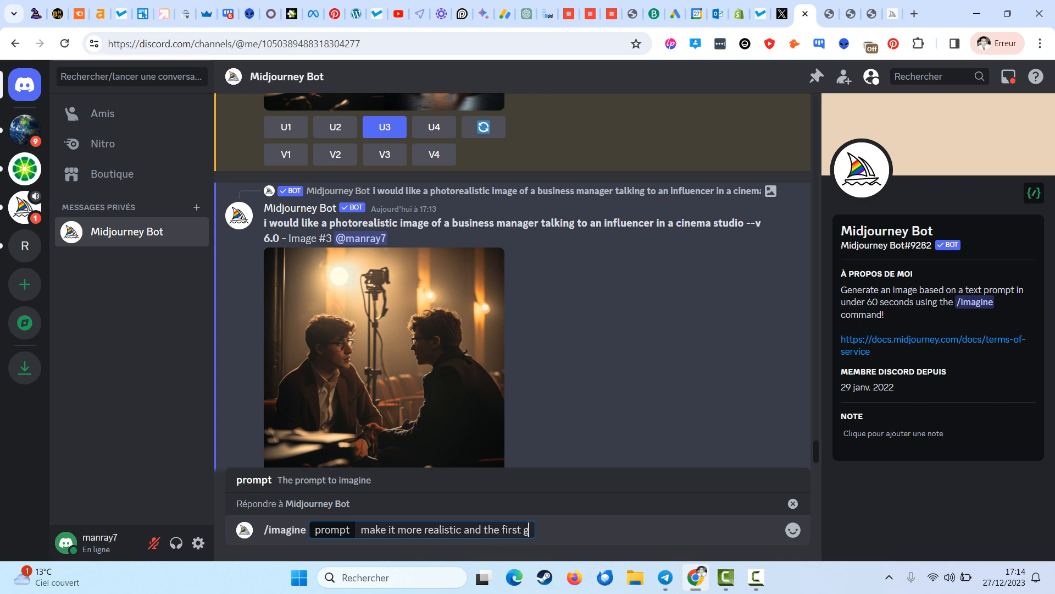
pyautogui.write('uy should')
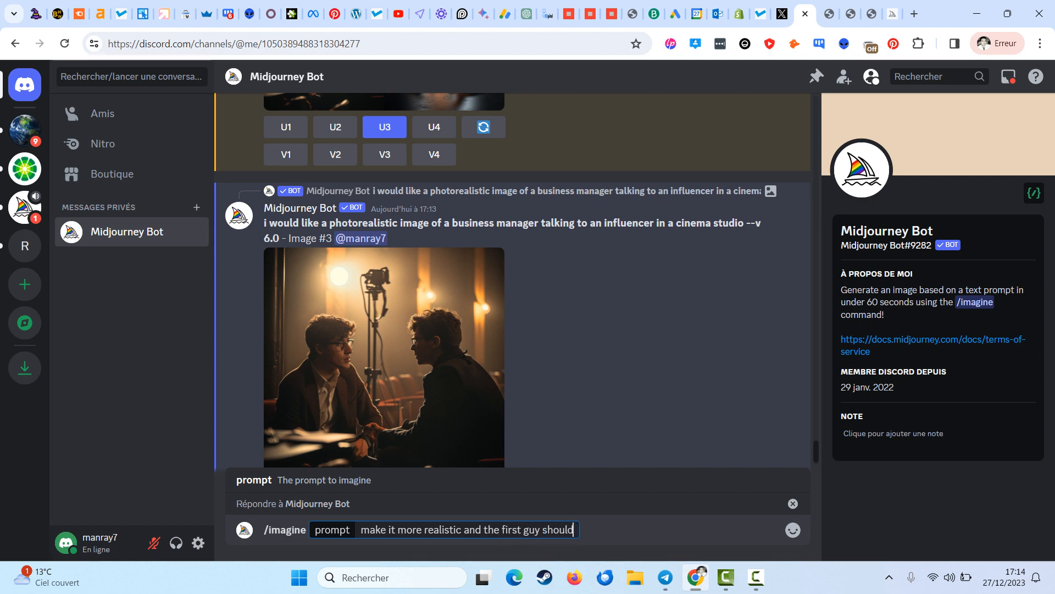
pyautogui.write(' more charismati')
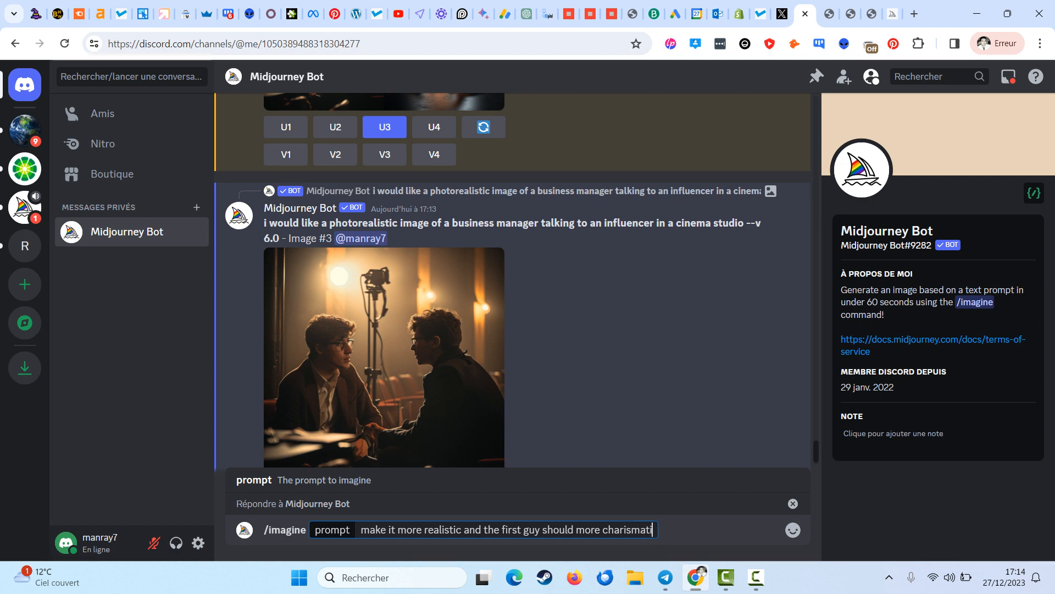
pyautogui.write('c. IN blac')
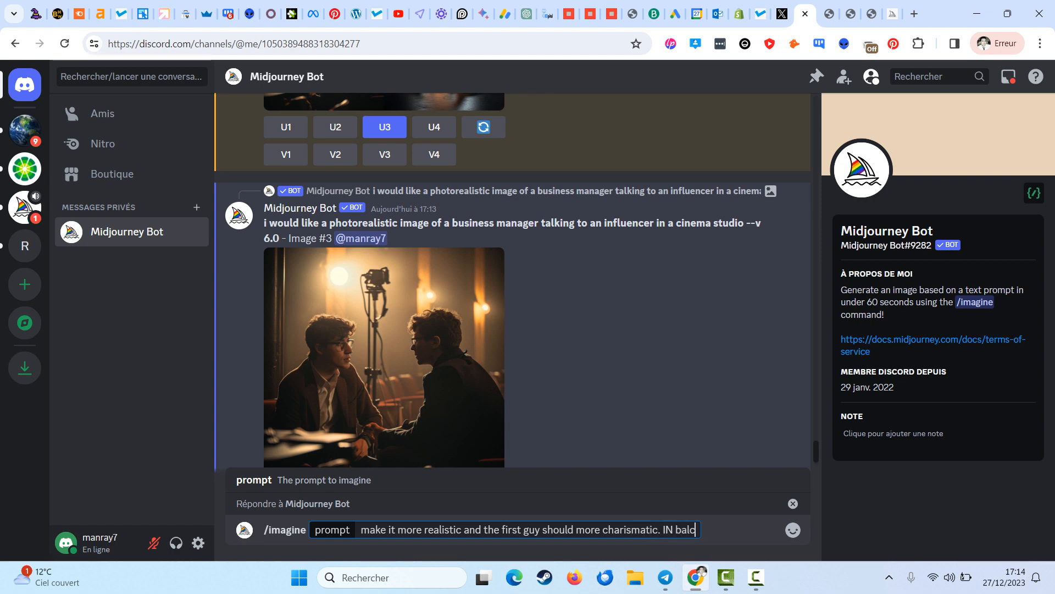
pyautogui.write('k and ')
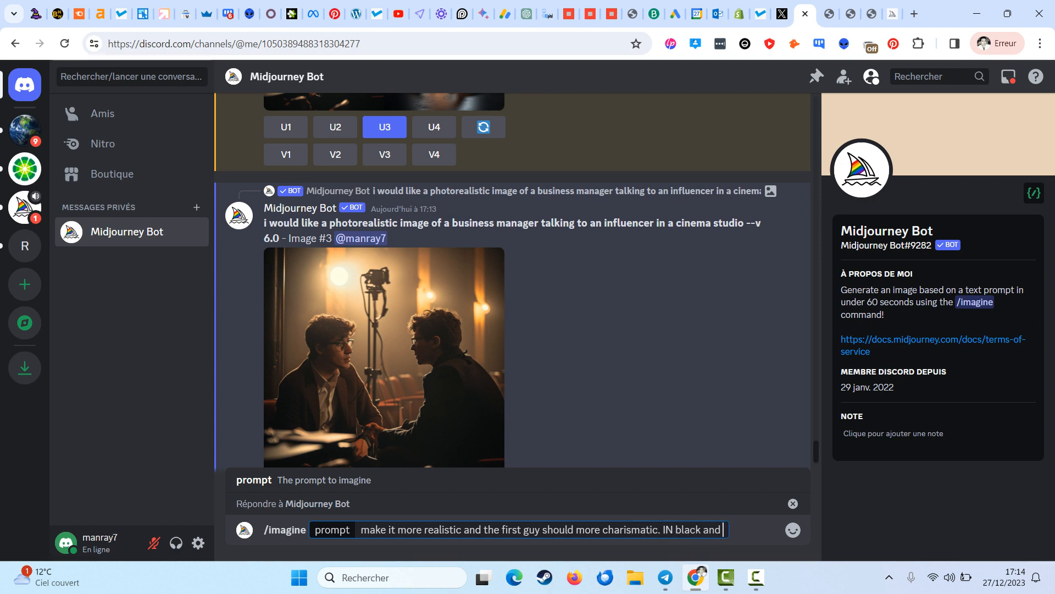
pyautogui.write('white. He mu')
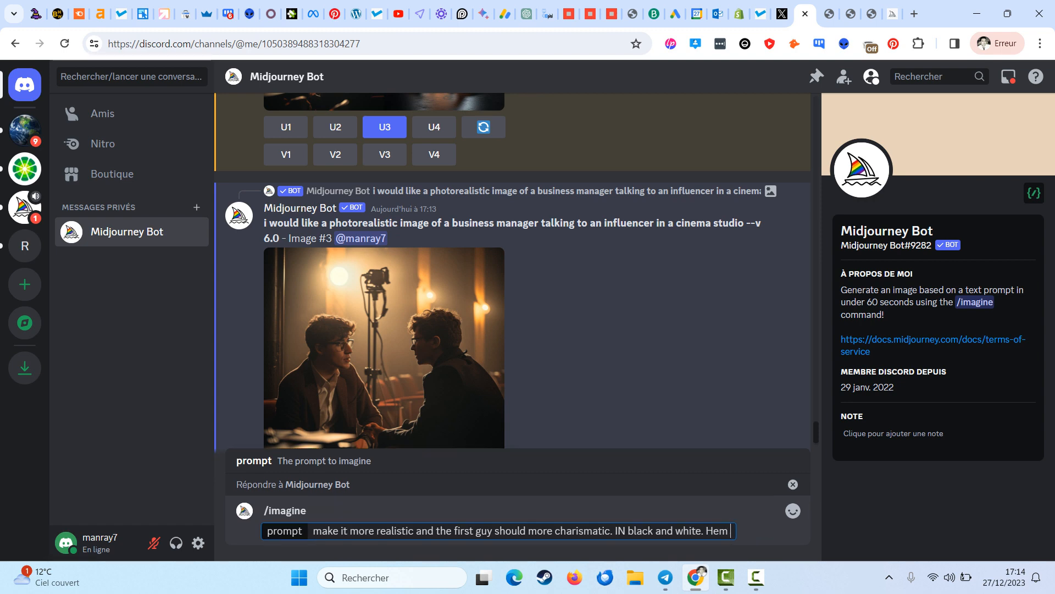
pyautogui.write('st smo')
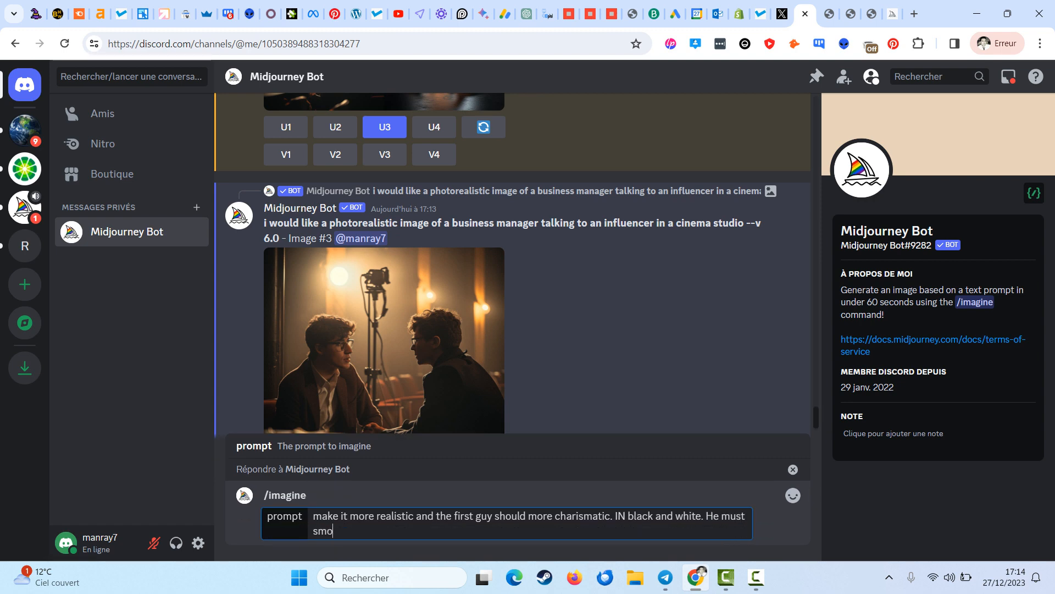
pyautogui.write('ke a cigarette')
pyautogui.press('Return')
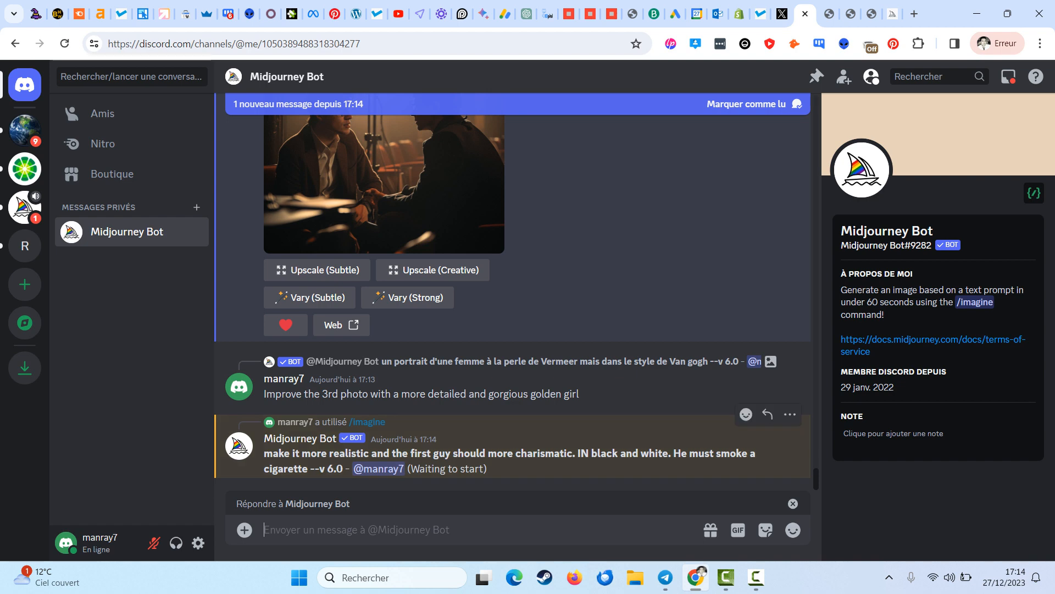
# - View the new black-and-white image grid enlarged, and close the enlarged view
pyautogui.scroll(4, 512, 291)
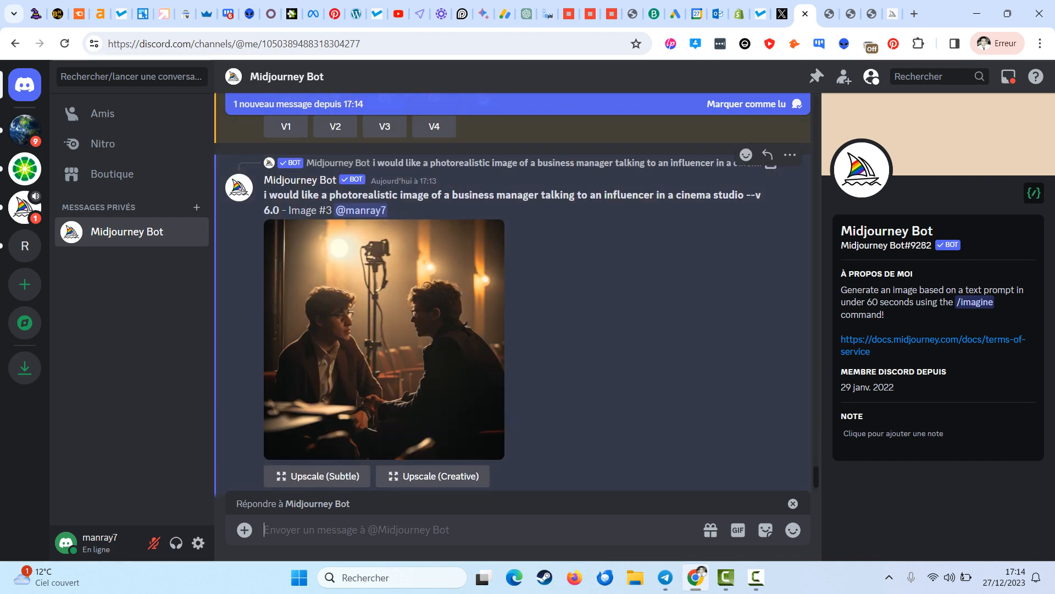
pyautogui.scroll(-4, 511, 291)
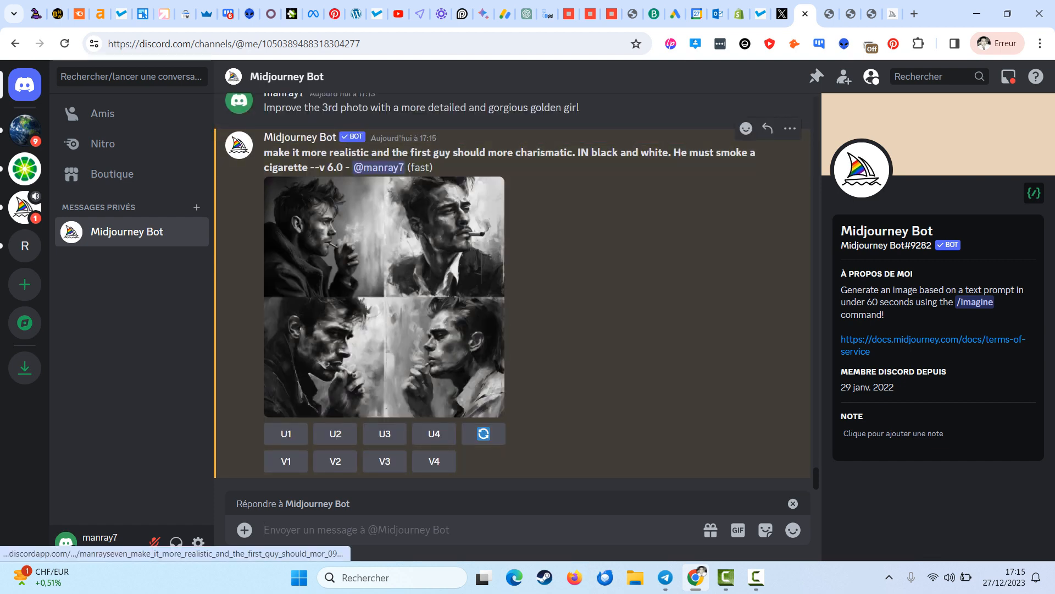
pyautogui.click(330, 286)
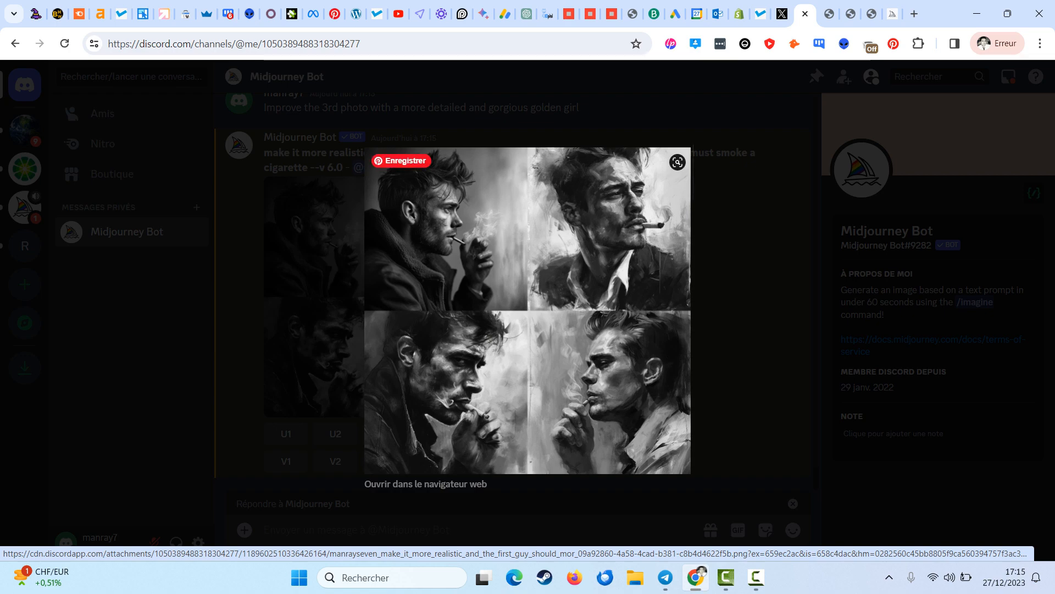
pyautogui.press('Escape')
# - Compare the black-and-white cigarette grid with the upscaled business manager Image #3 that the reply refers to
pyautogui.scroll(5, 439, 264)
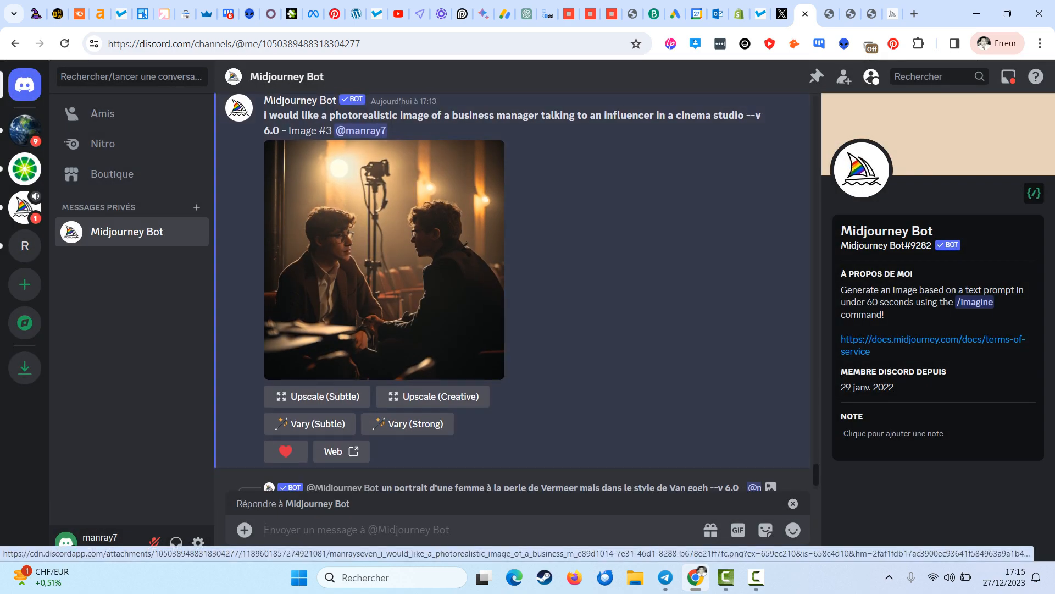
pyautogui.scroll(-6, 385, 275)
pyautogui.scroll(4, 385, 275)
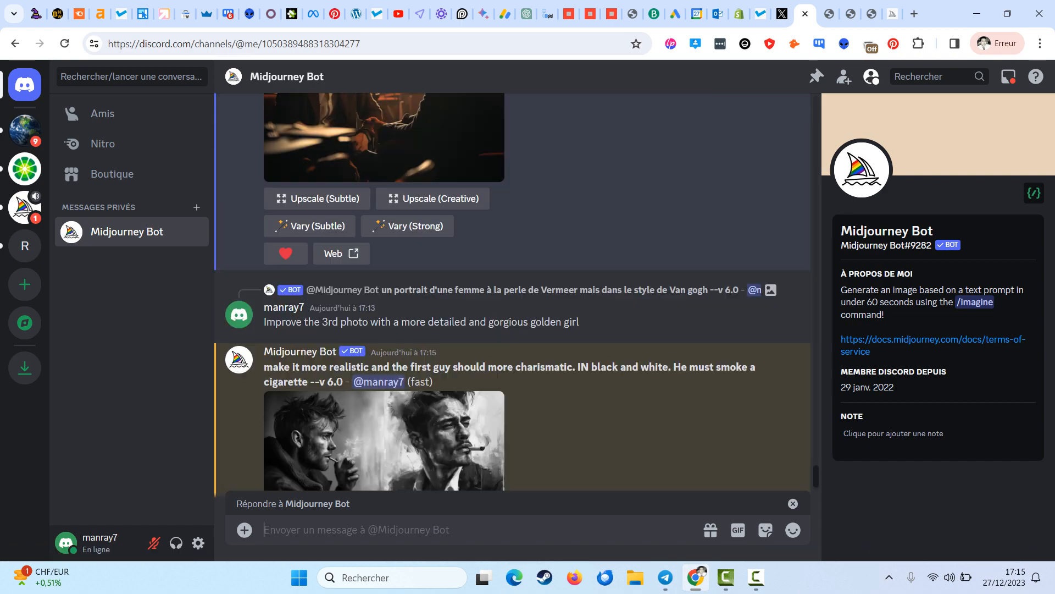
pyautogui.scroll(1, 512, 275)
pyautogui.scroll(-6, 511, 275)
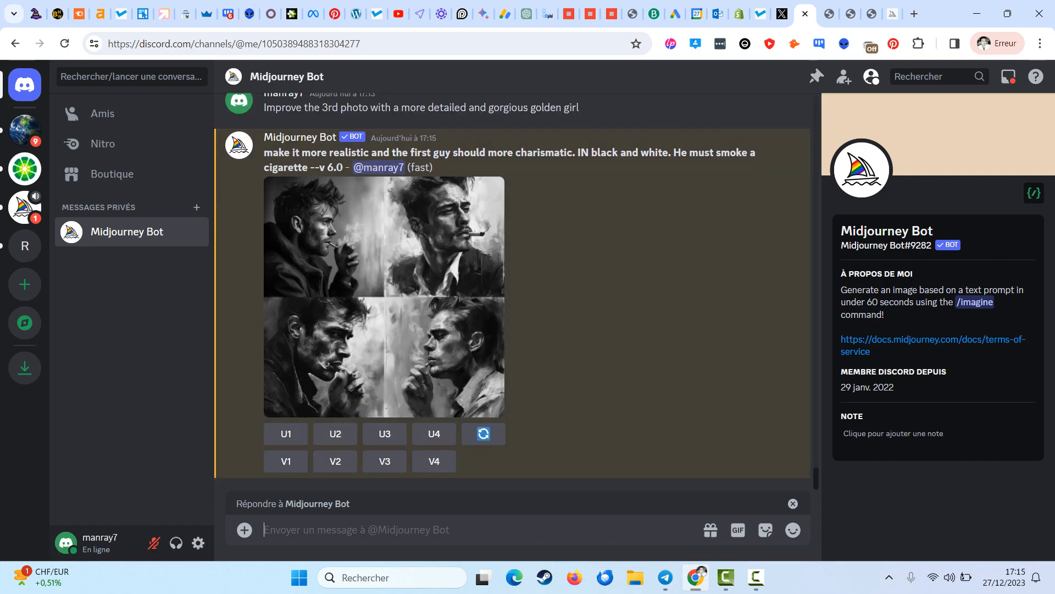
pyautogui.scroll(8, 484, 434)
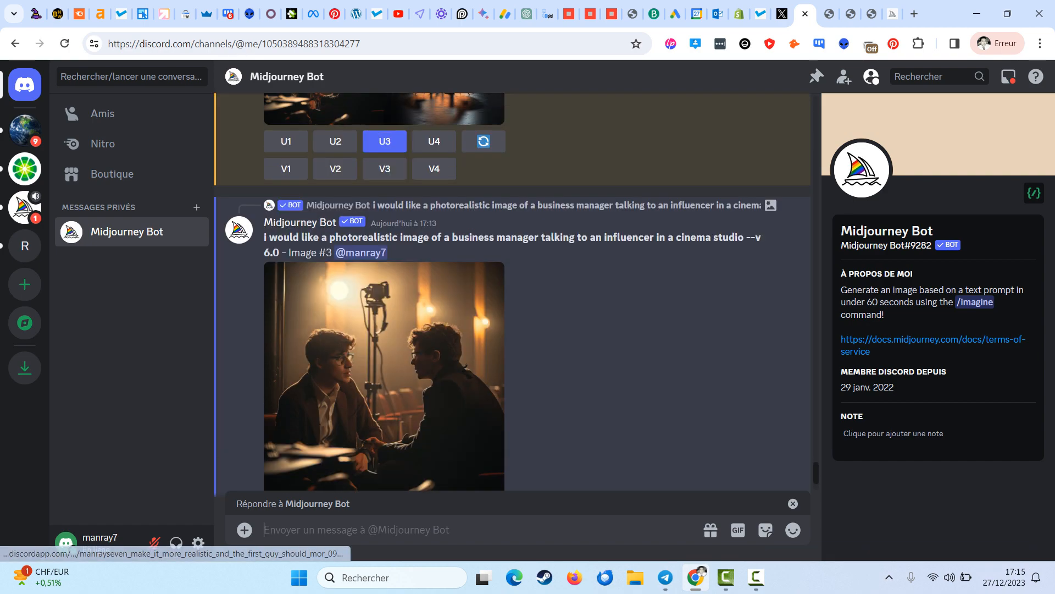
pyautogui.scroll(-3, 484, 385)
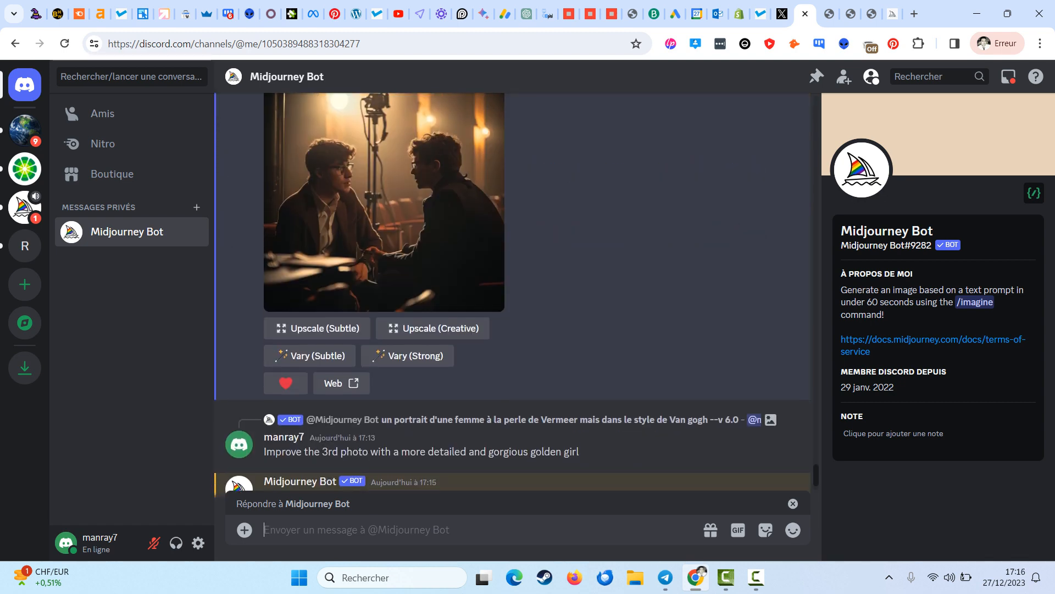
pyautogui.scroll(3, 484, 385)
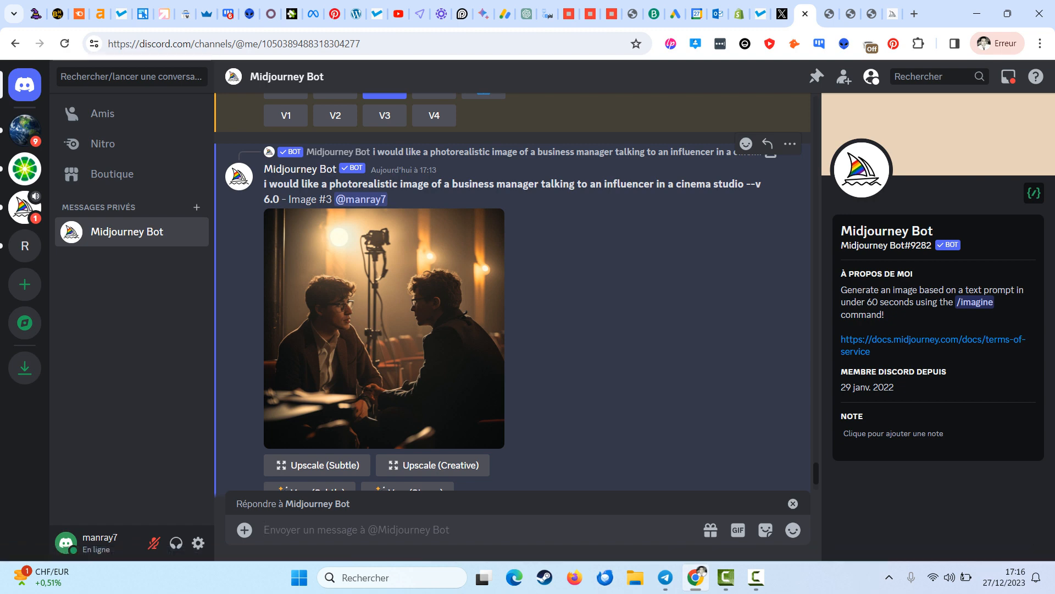
pyautogui.scroll(-10, 384, 330)
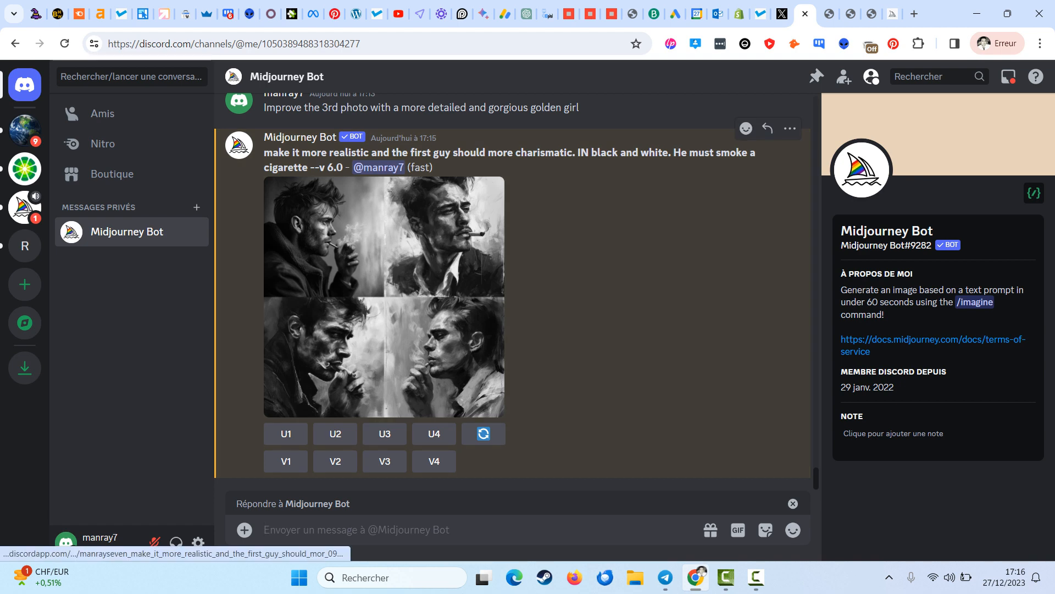